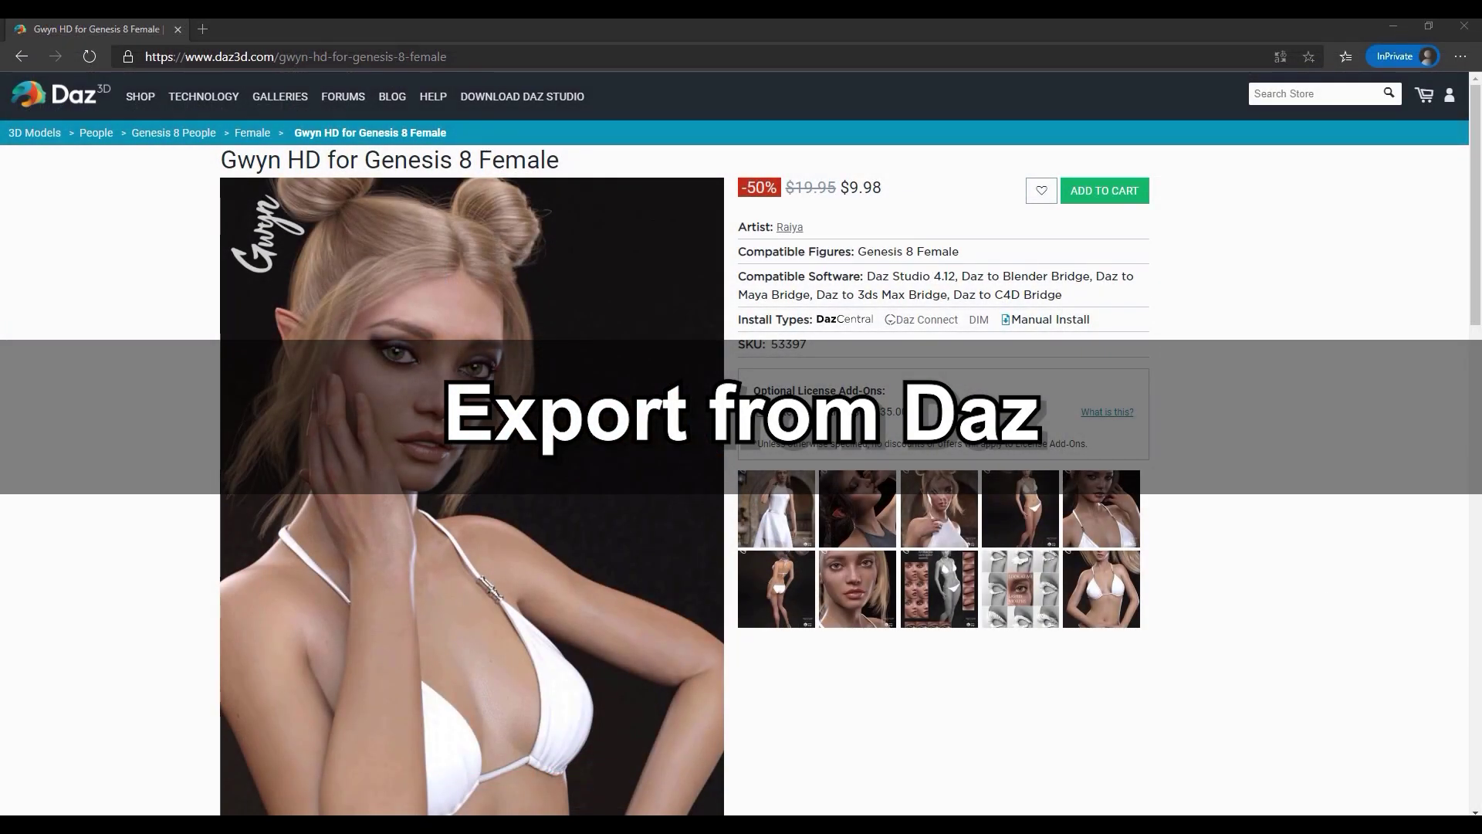
Step: Browse the preview images of the Gwyn HD for Genesis 8 Female product in the Daz store gallery
left_click(1000, 465)
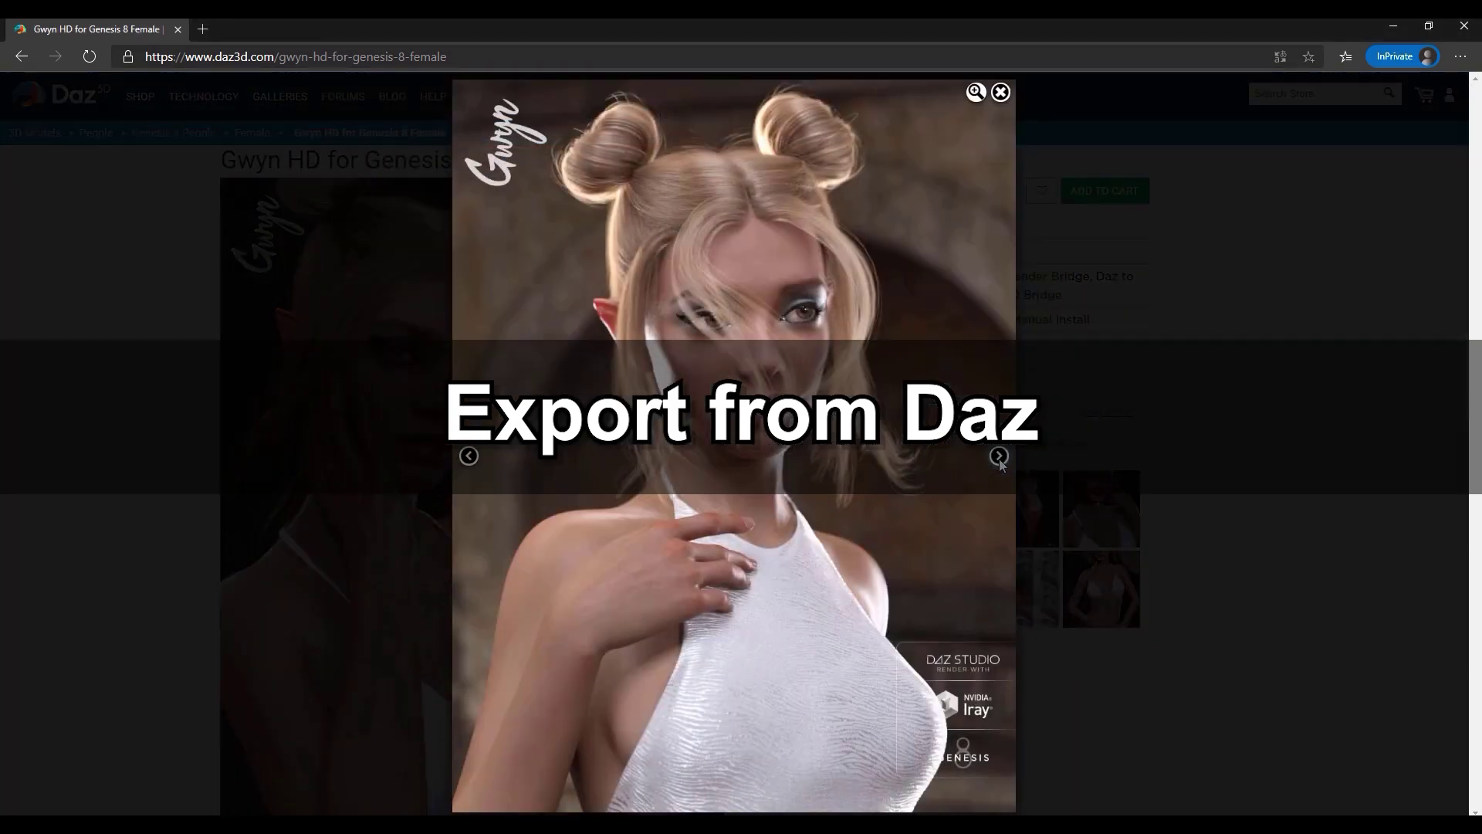
left_click(999, 465)
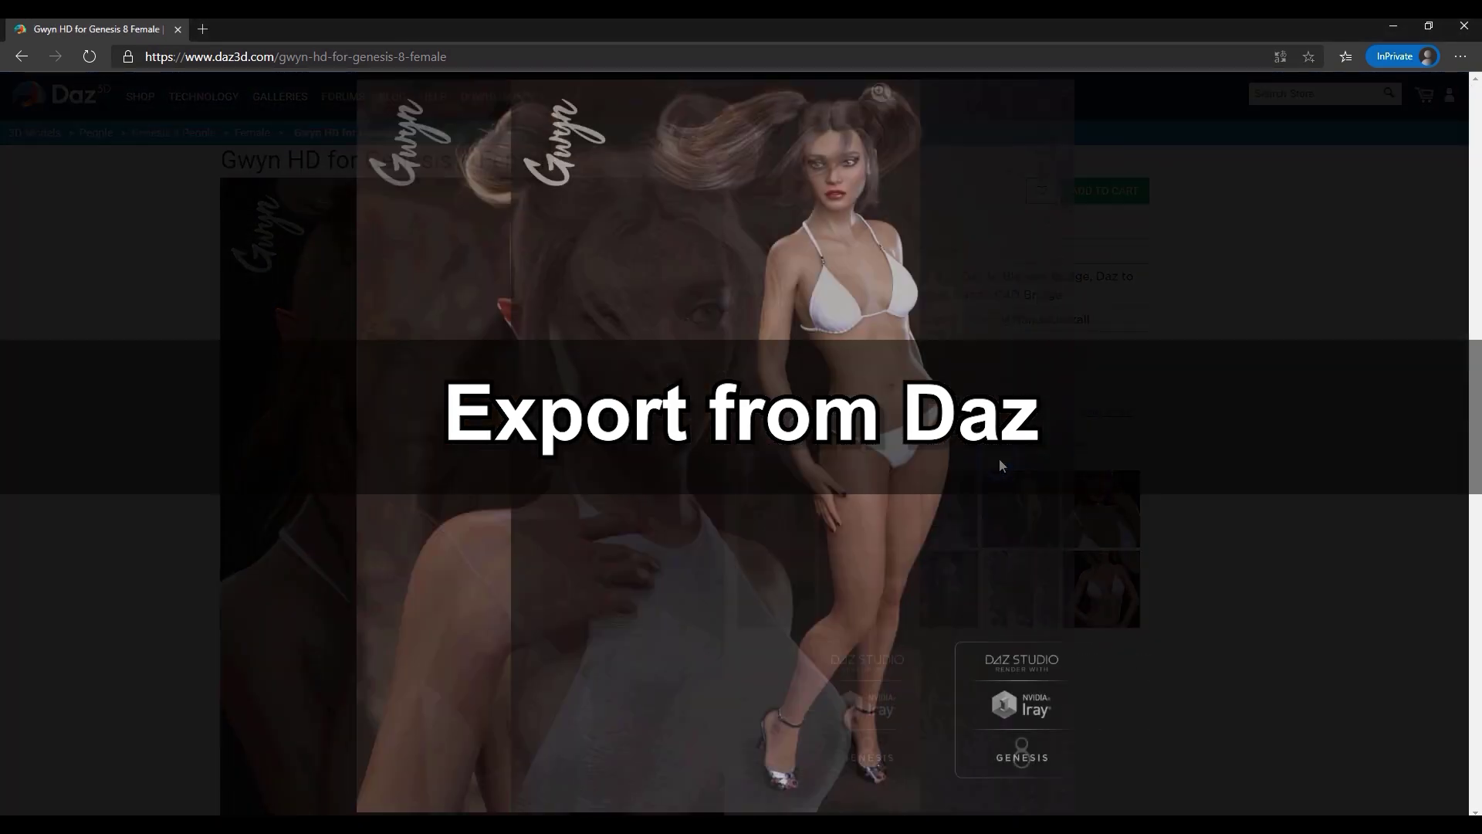
left_click(999, 456)
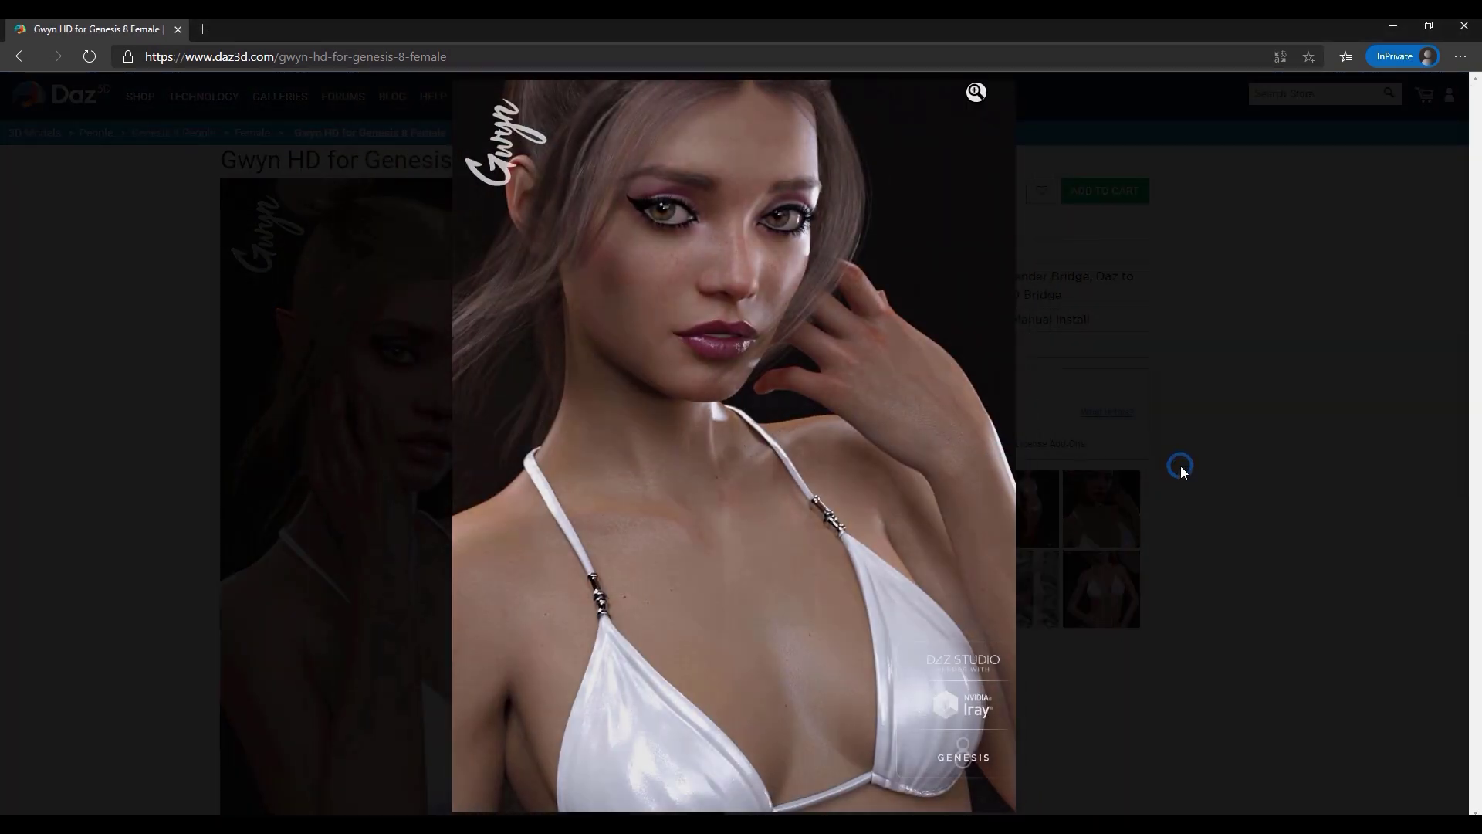
left_click(1179, 466)
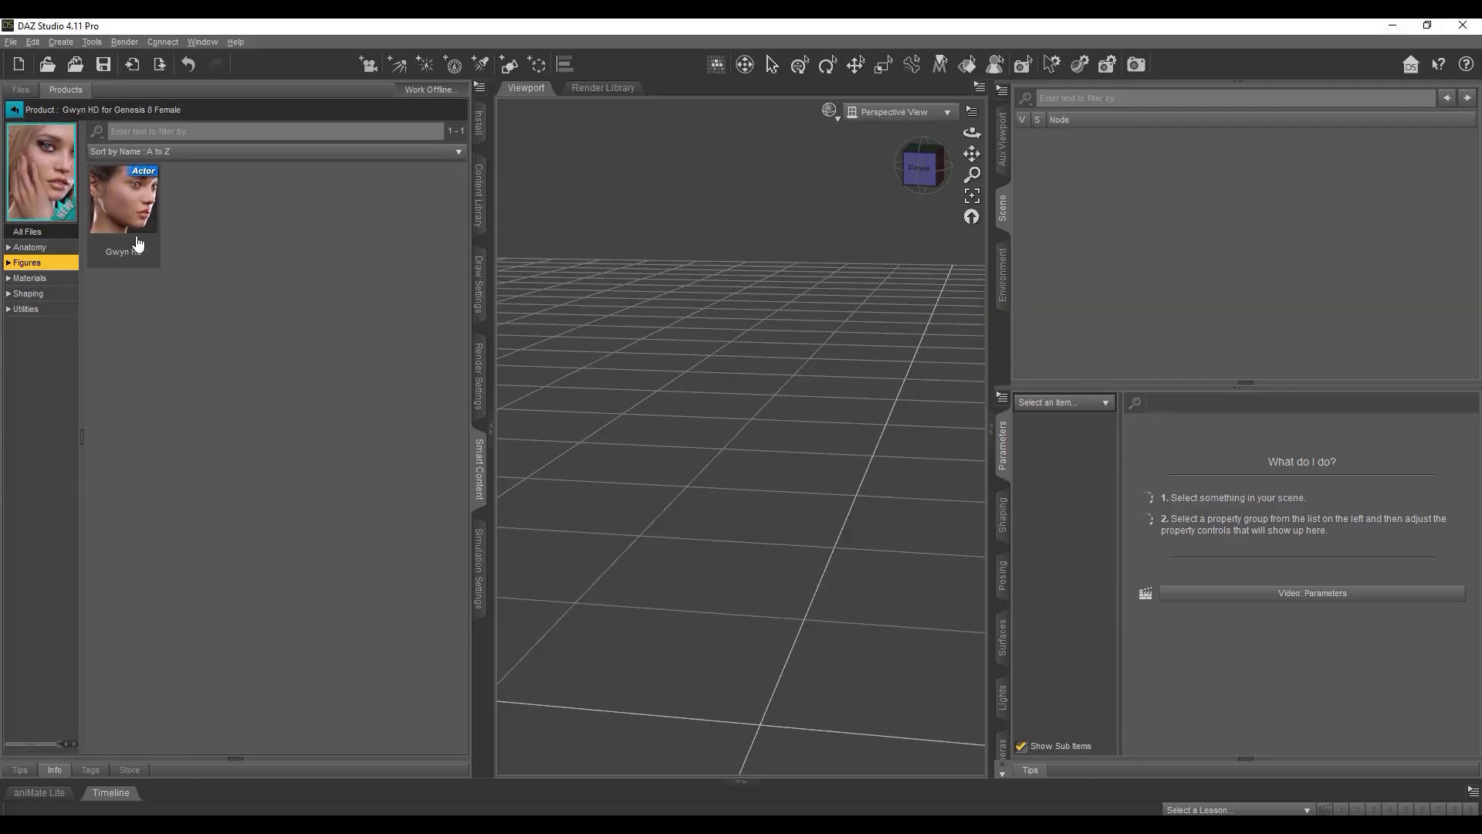
Step: In DAZ Studio, load the Gwyn HD actor into the empty scene
double_click(139, 211)
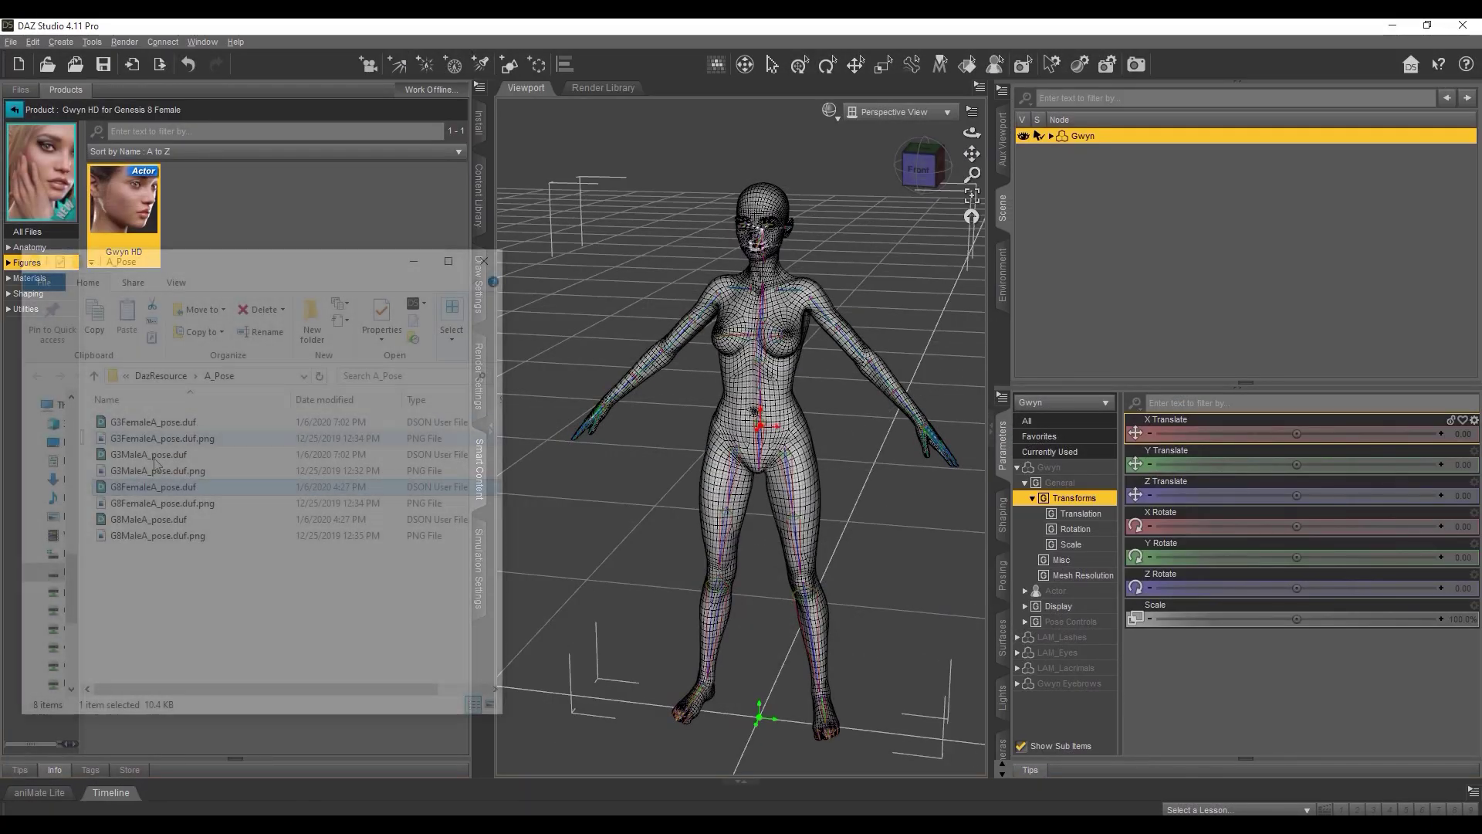
left_click_drag(152, 487, 772, 334)
left_click_drag(971, 132, 971, 154)
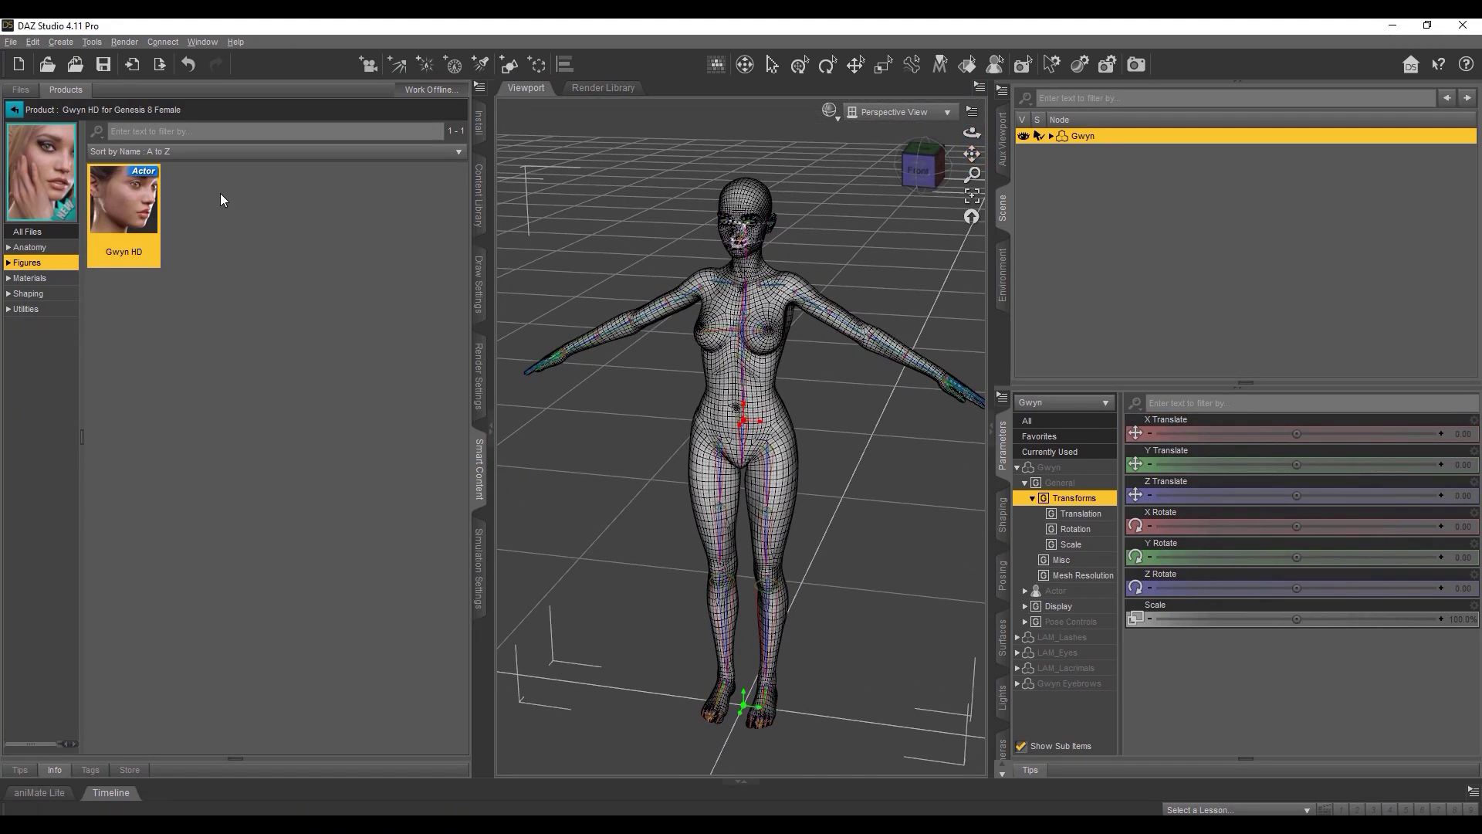
Step: Export the Gwyn figure in FBX 2012 -- Ascii format with figures, animations and locks included
left_click(11, 42)
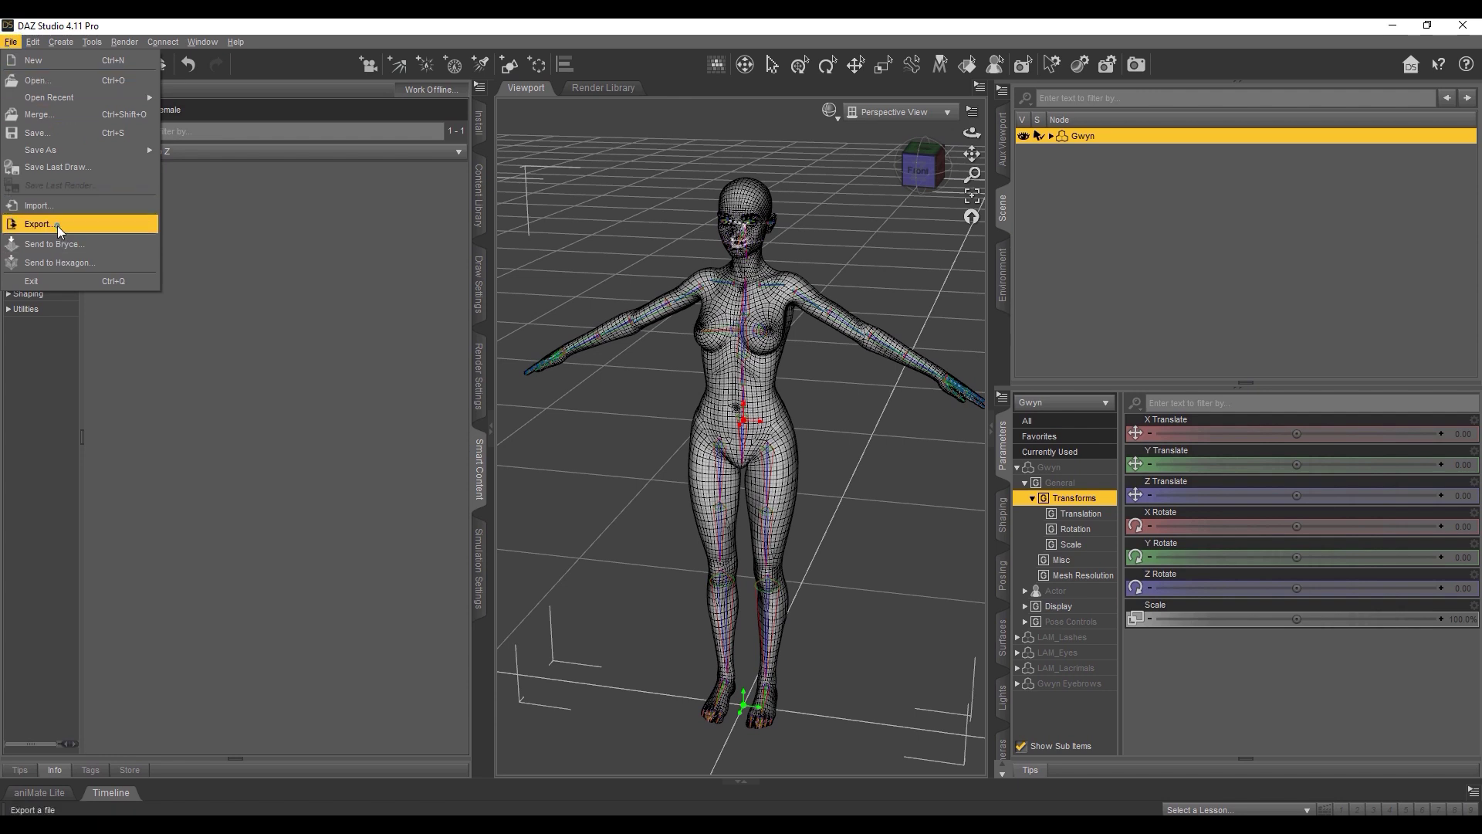
left_click(39, 224)
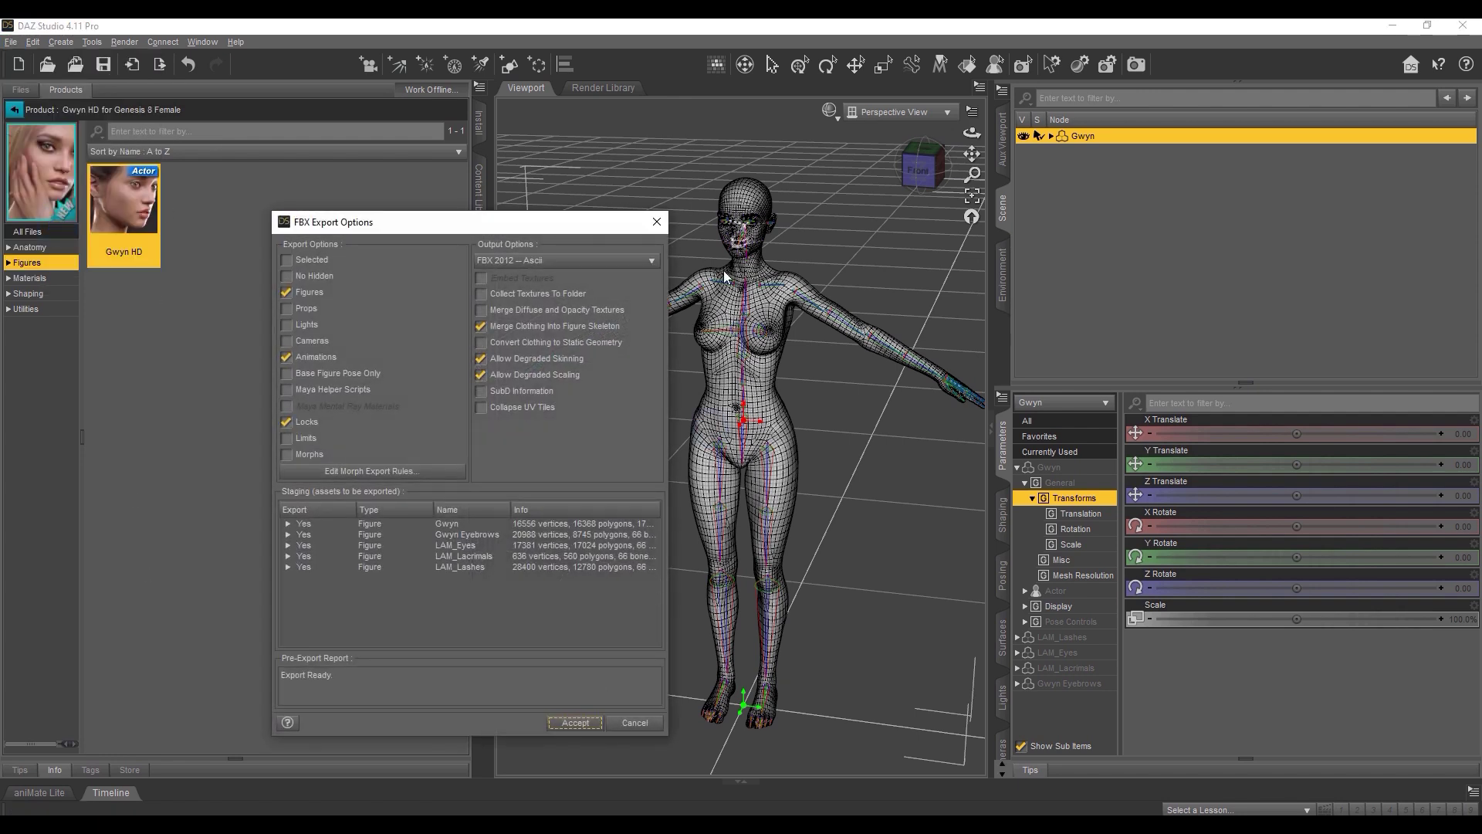
left_click(591, 726)
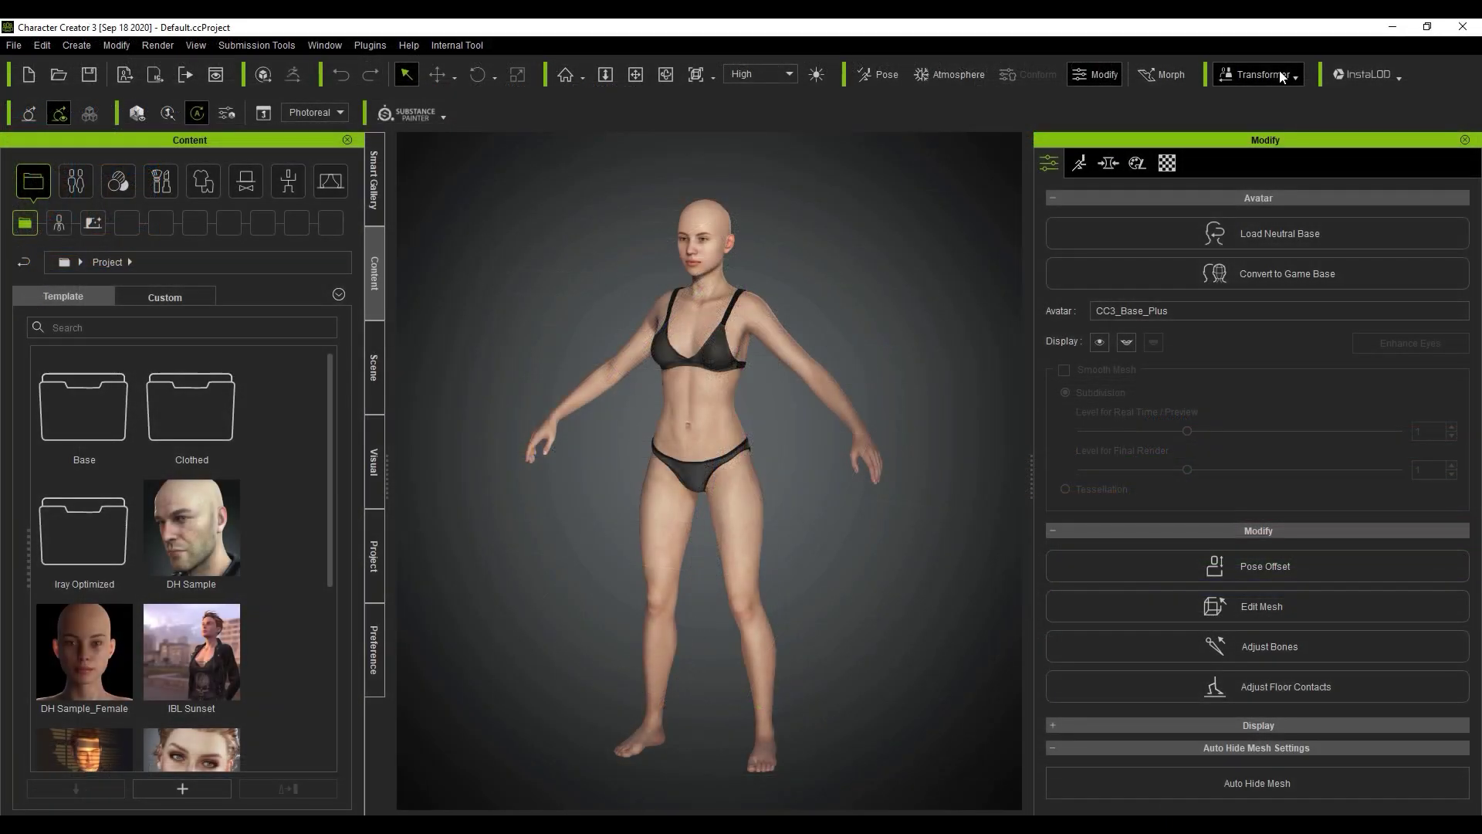
Step: In Character Creator 3, load G8F_Gwyn_A Pose.fbx through the CC3+ Transformer using the Advanced texture loading mode
left_click(1258, 74)
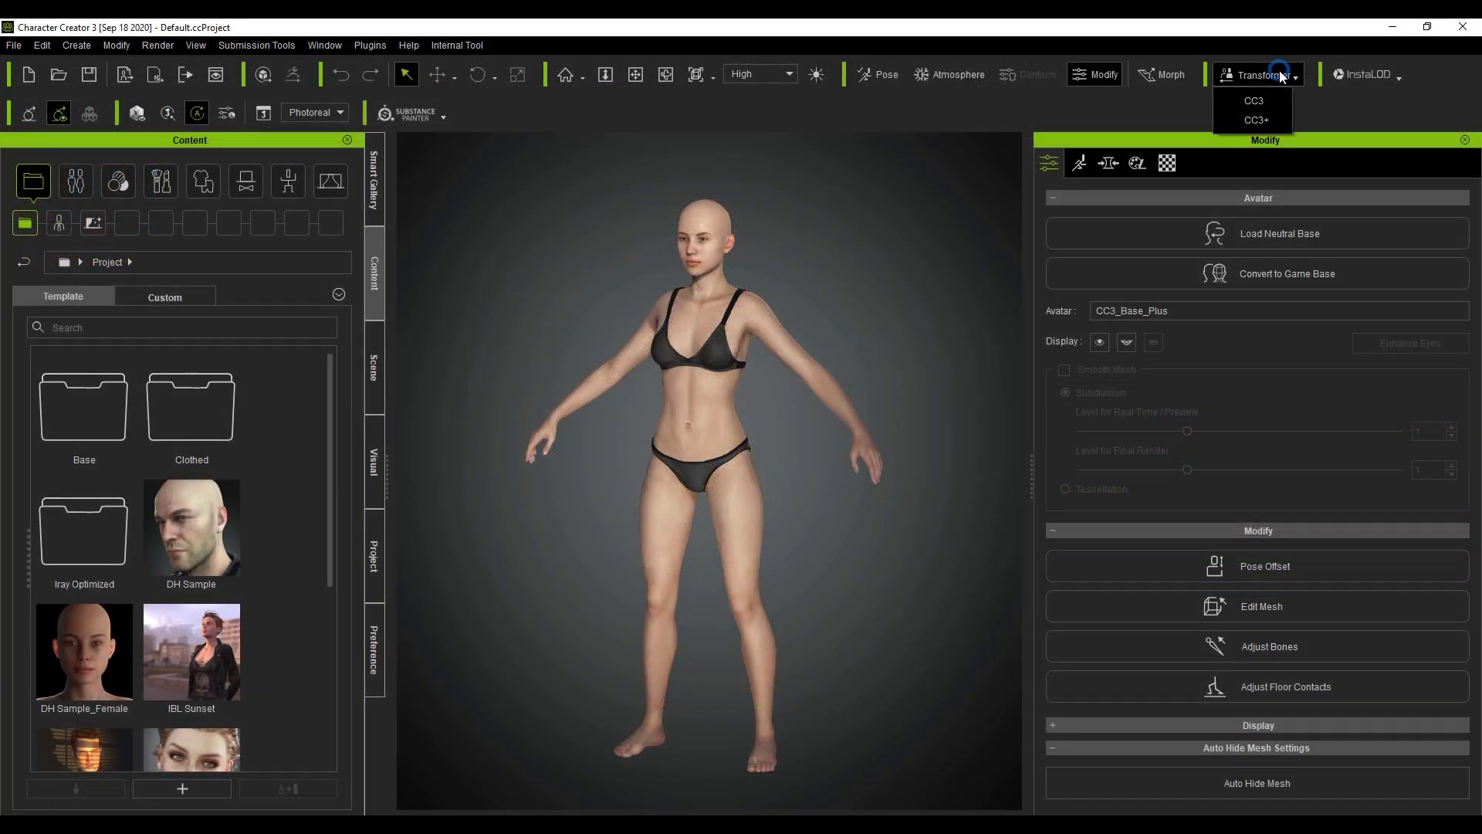
left_click(1247, 120)
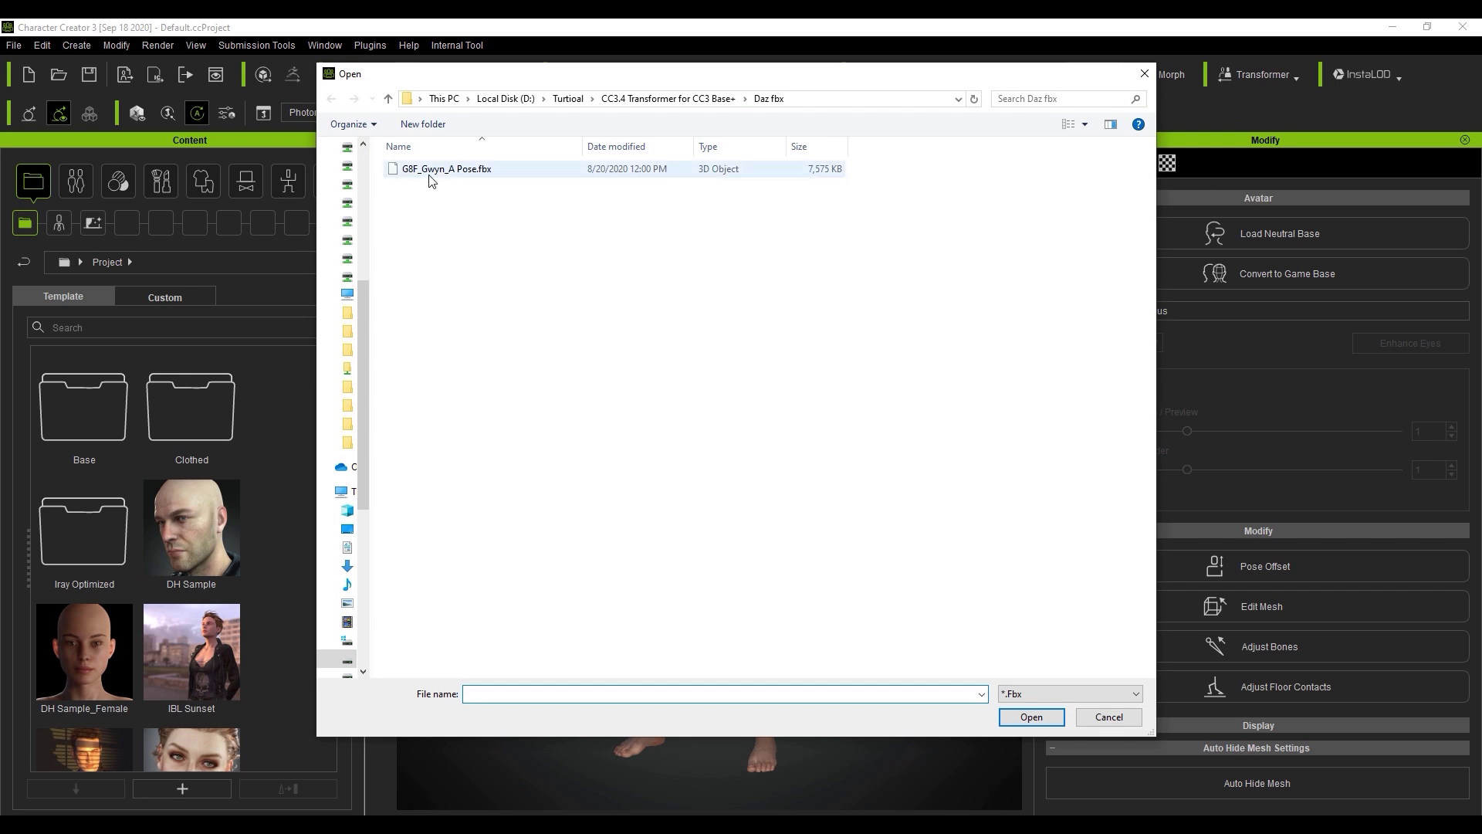
double_click(429, 170)
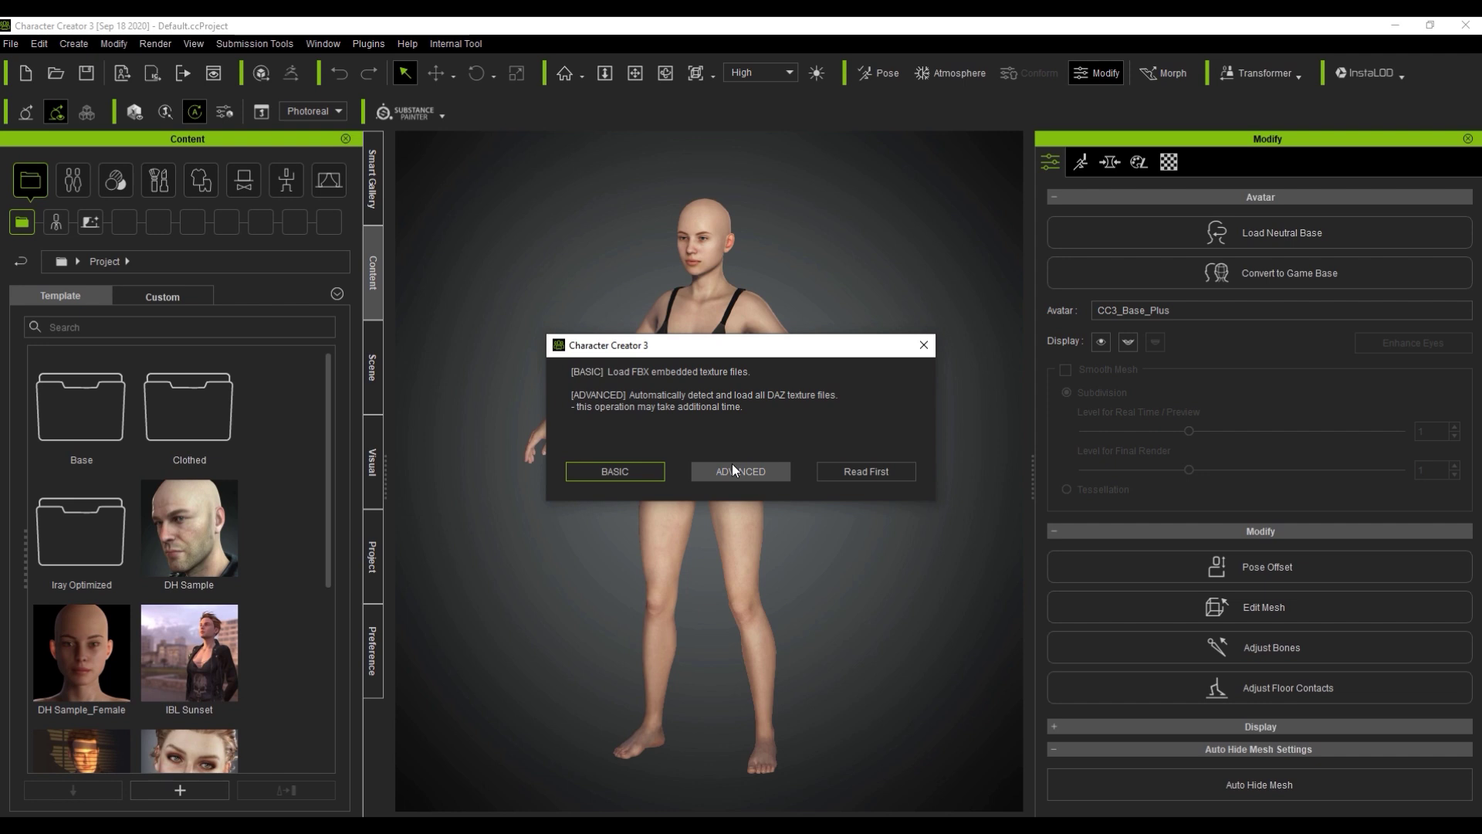
left_click(733, 468)
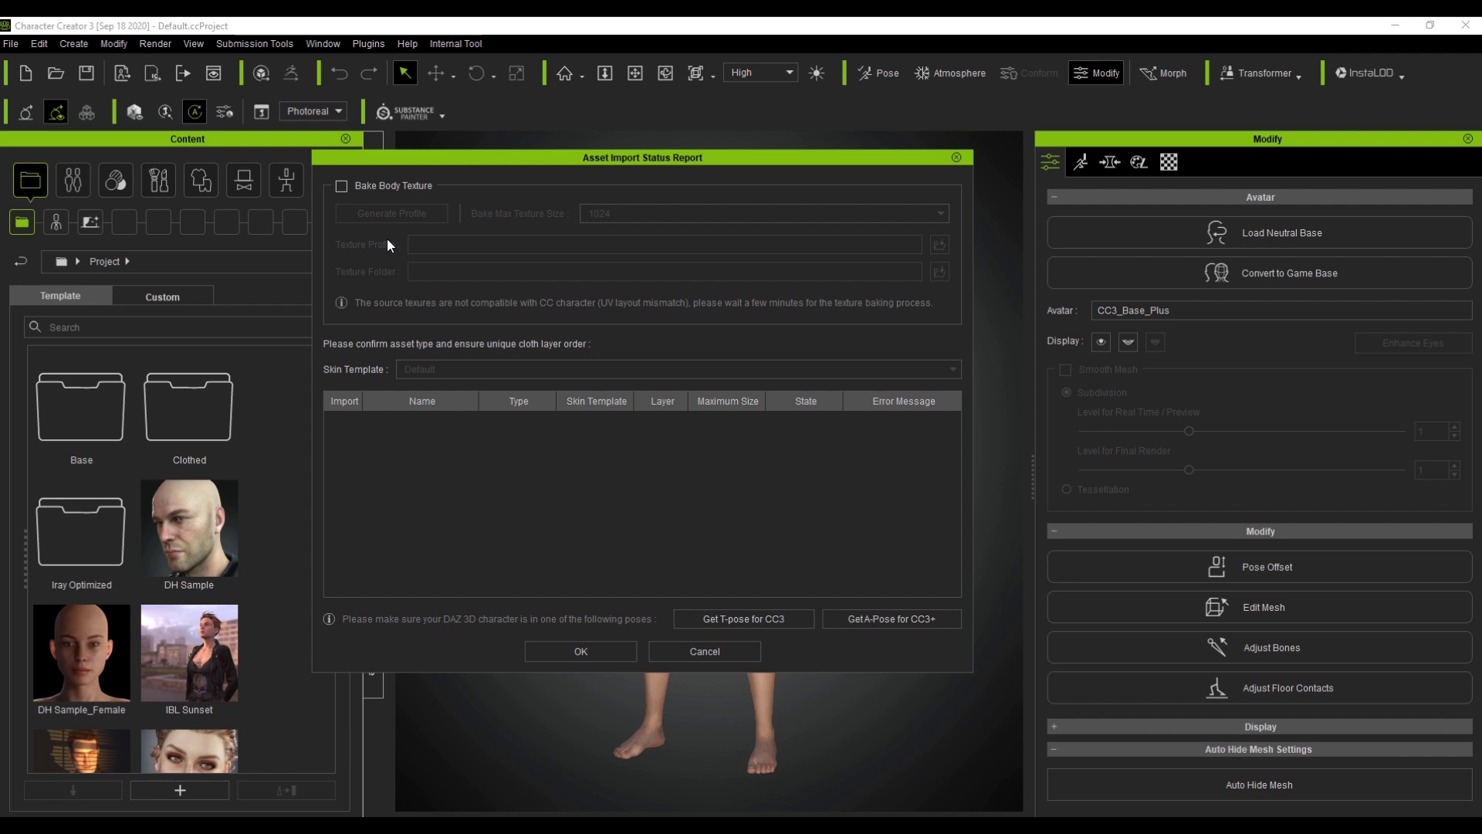
Step: Enable body texture baking for the import with a maximum bake texture size of 2048
left_click(341, 186)
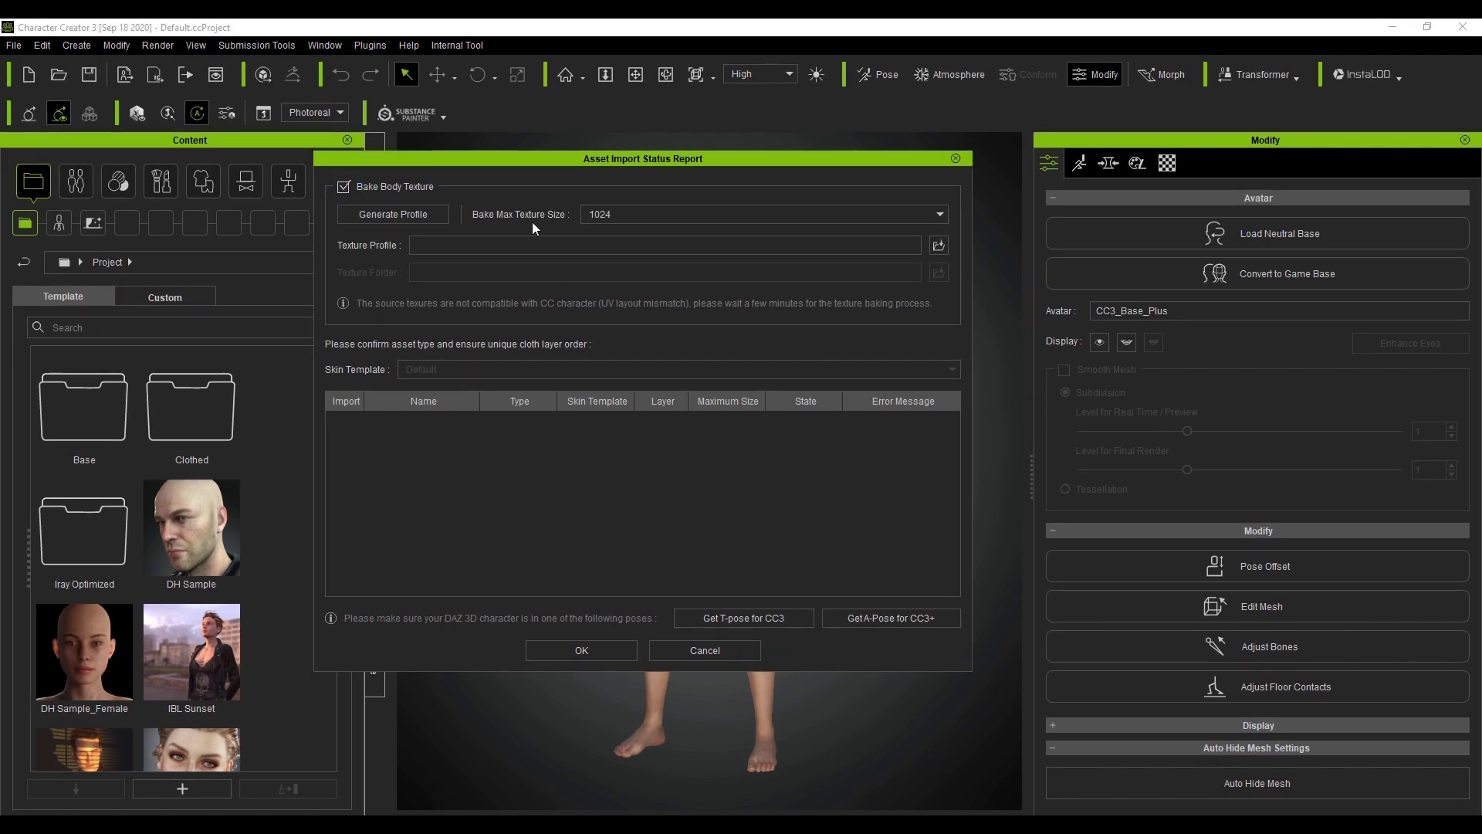
left_click(595, 216)
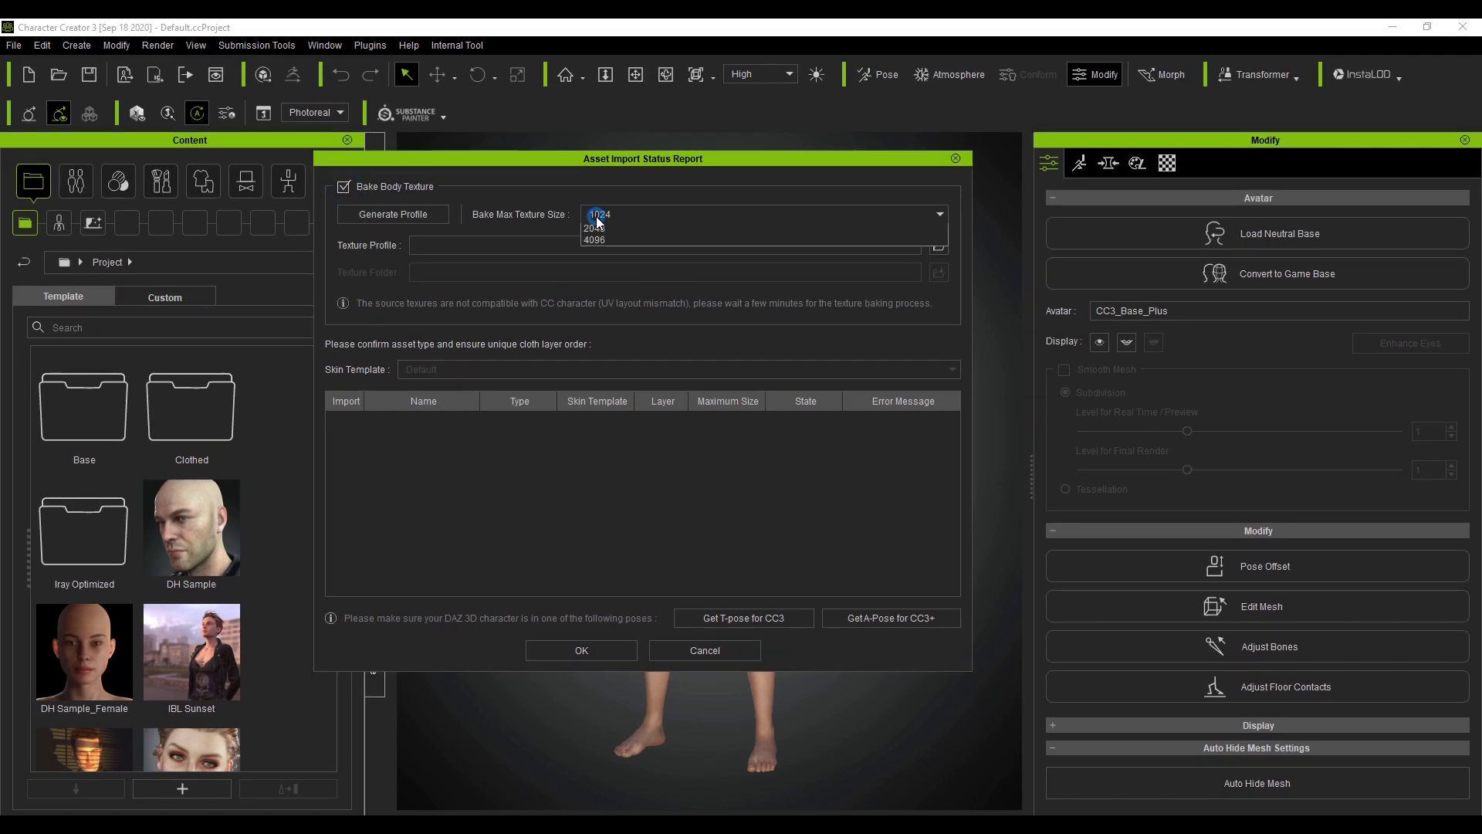
left_click(610, 246)
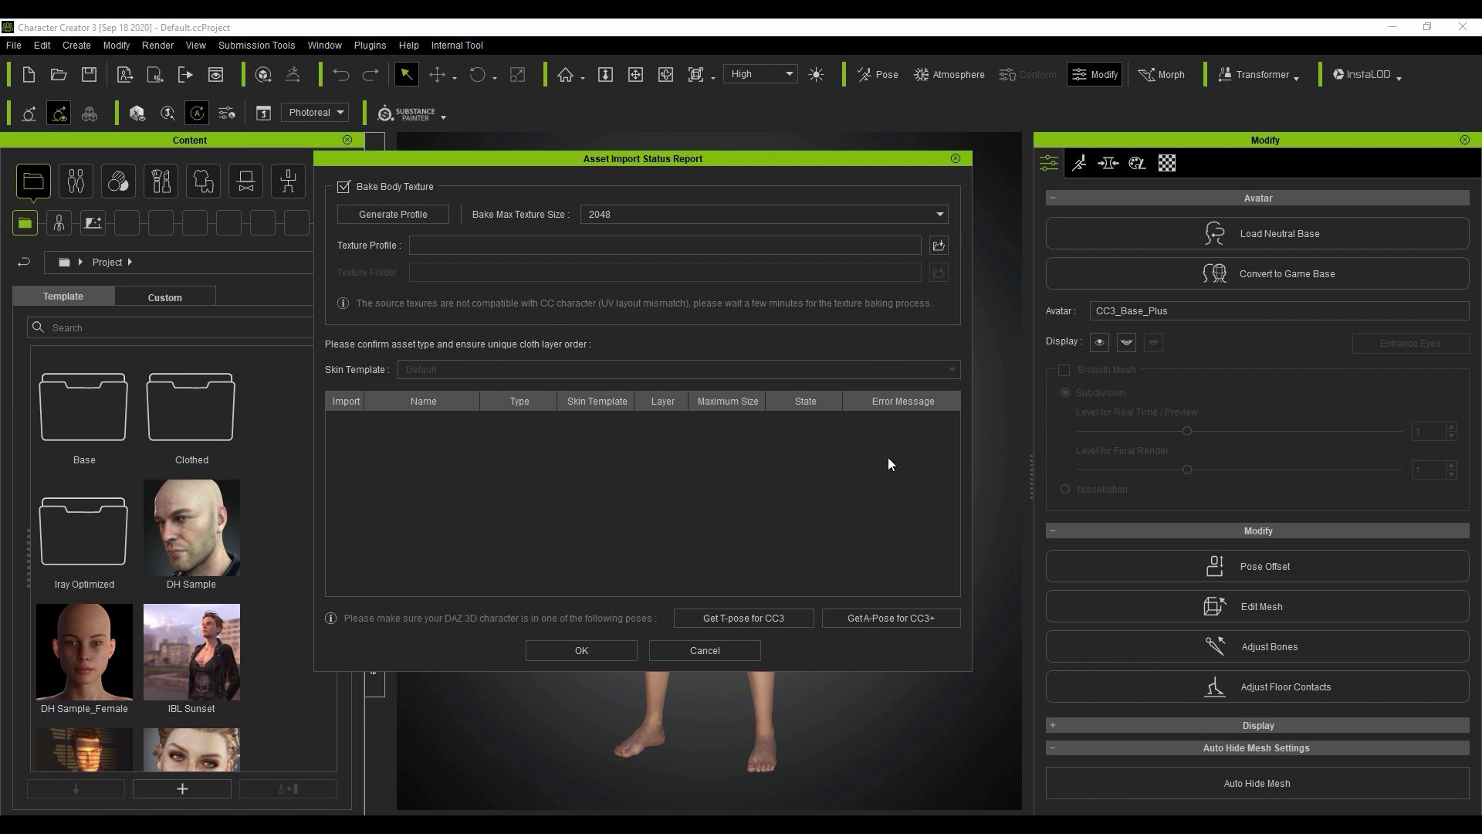
Step: Look at the supplied A-pose files for CC3+, close their folder and confirm the character import
left_click(901, 619)
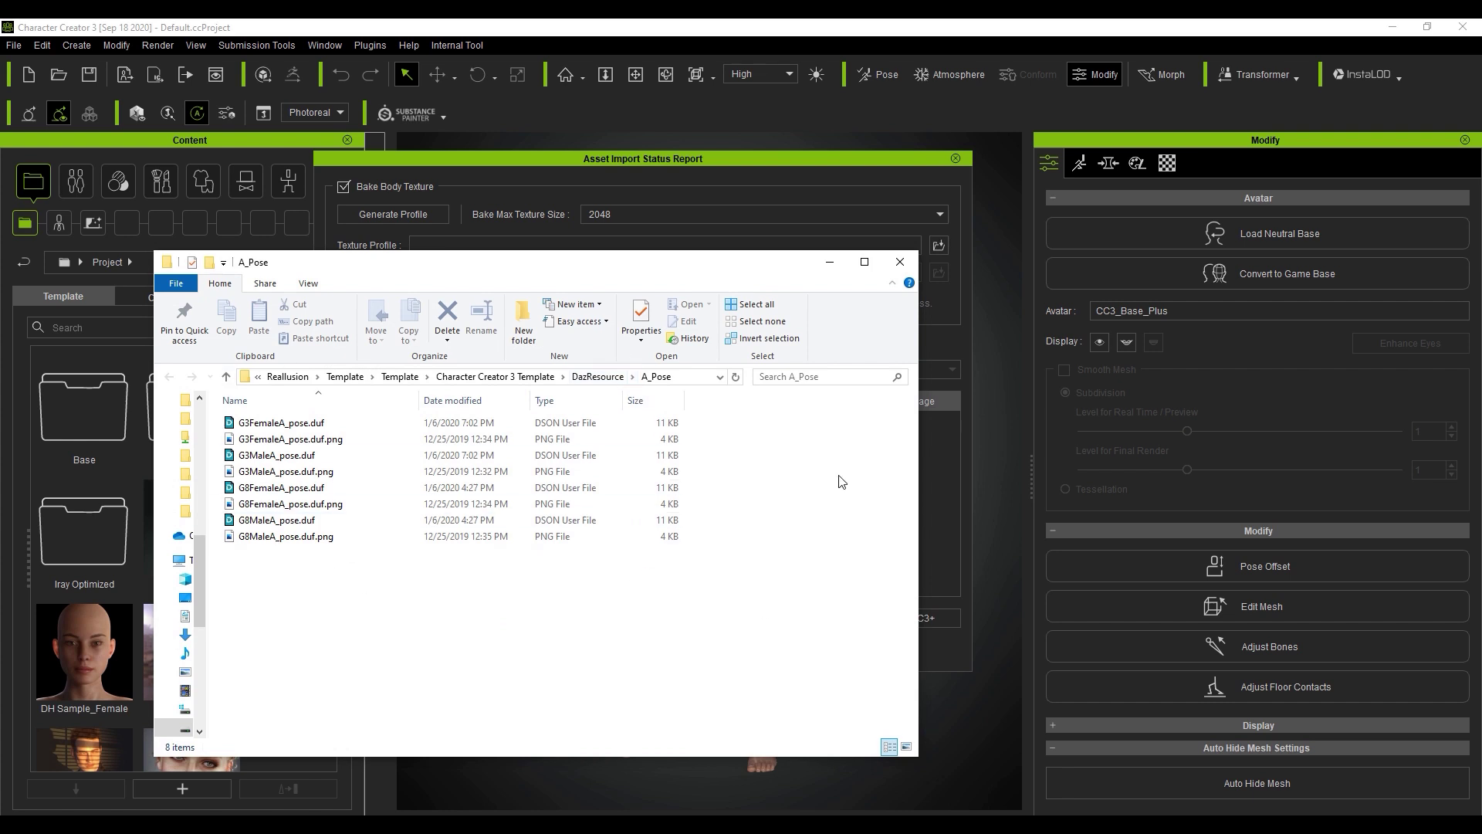
left_click(901, 263)
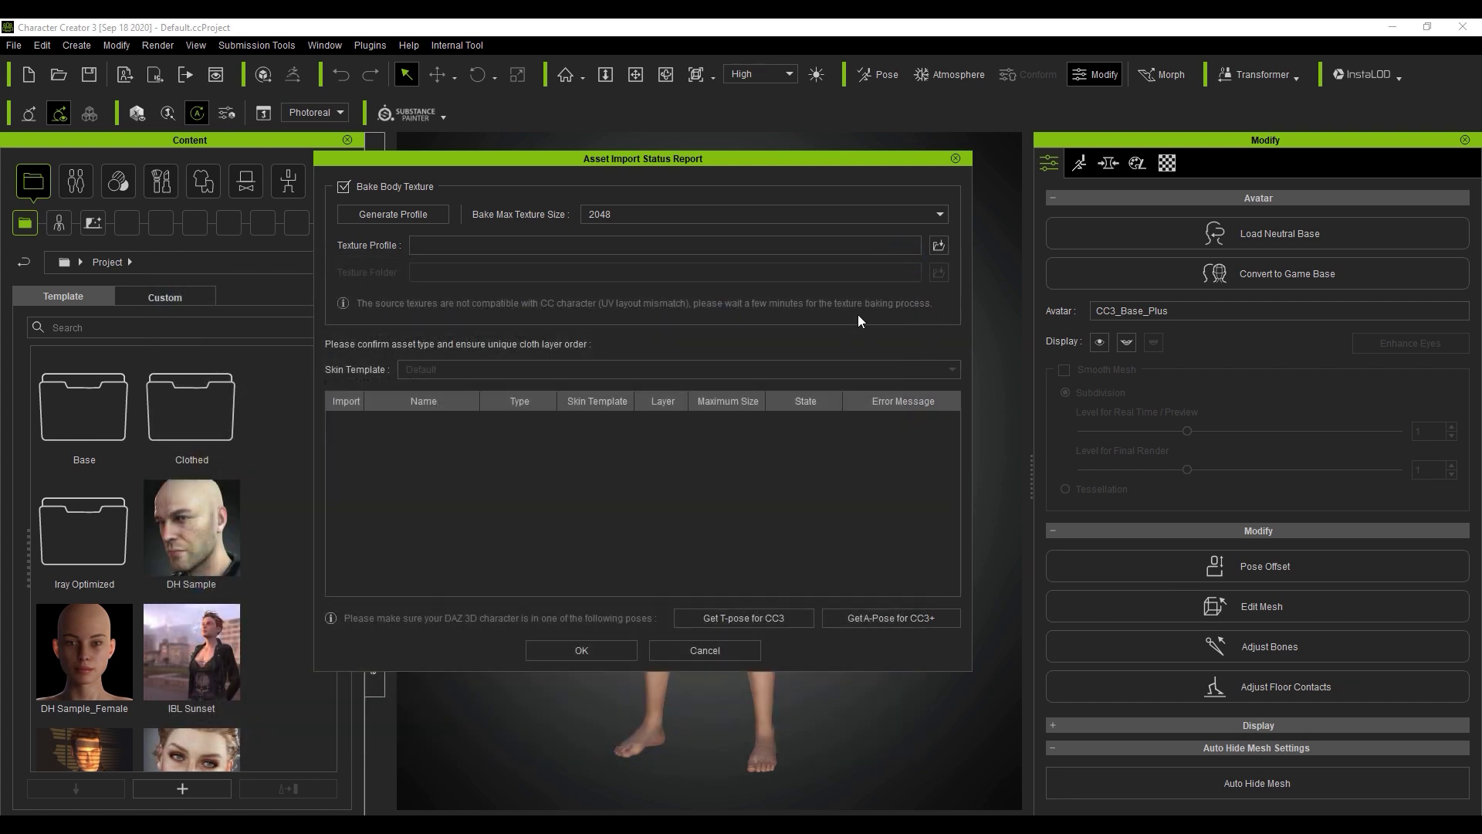
left_click(594, 654)
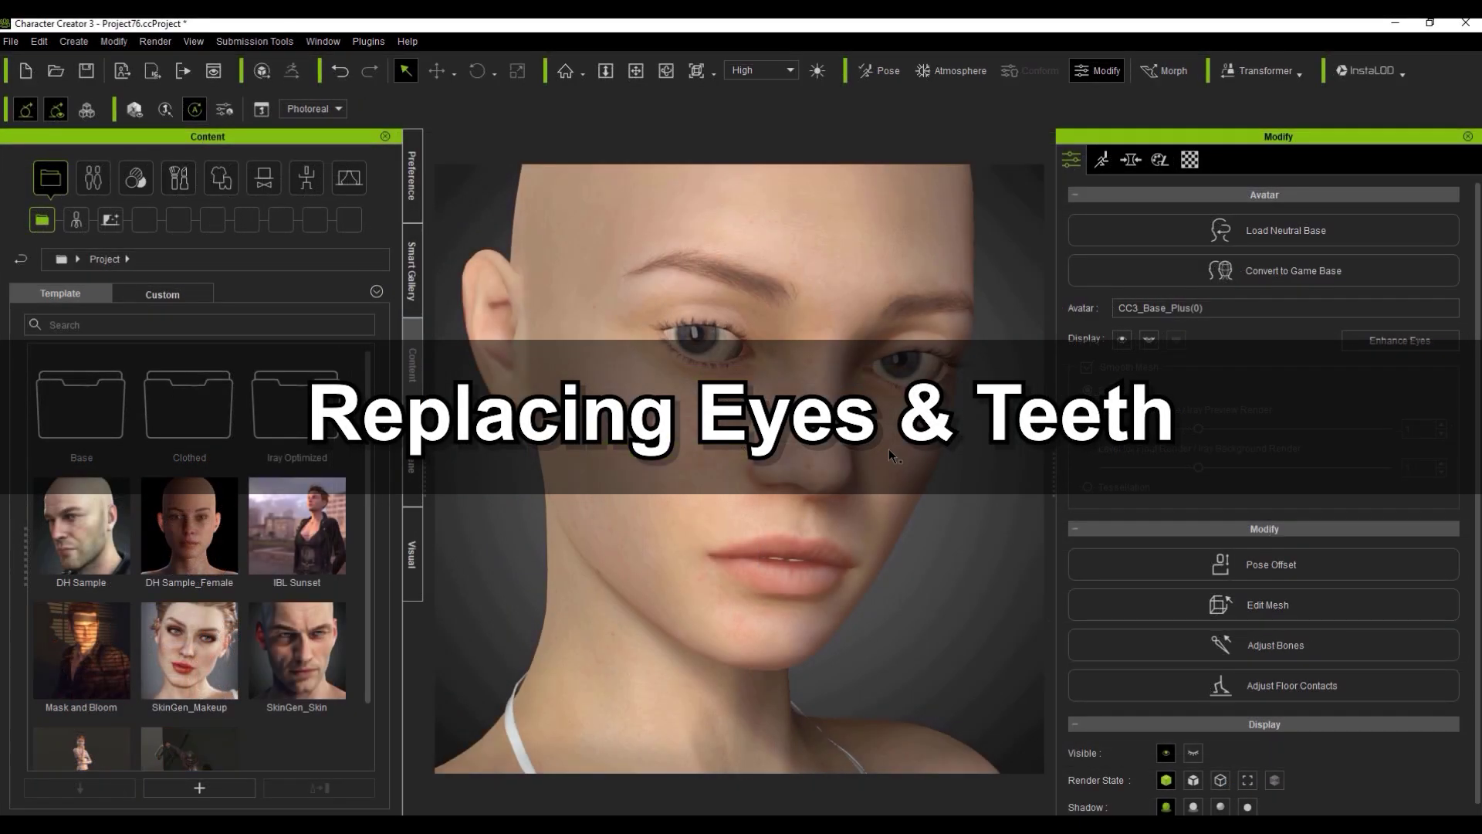
Step: Preview the character with her mouth open to check the teeth, and close the mouth again
left_click(1149, 341)
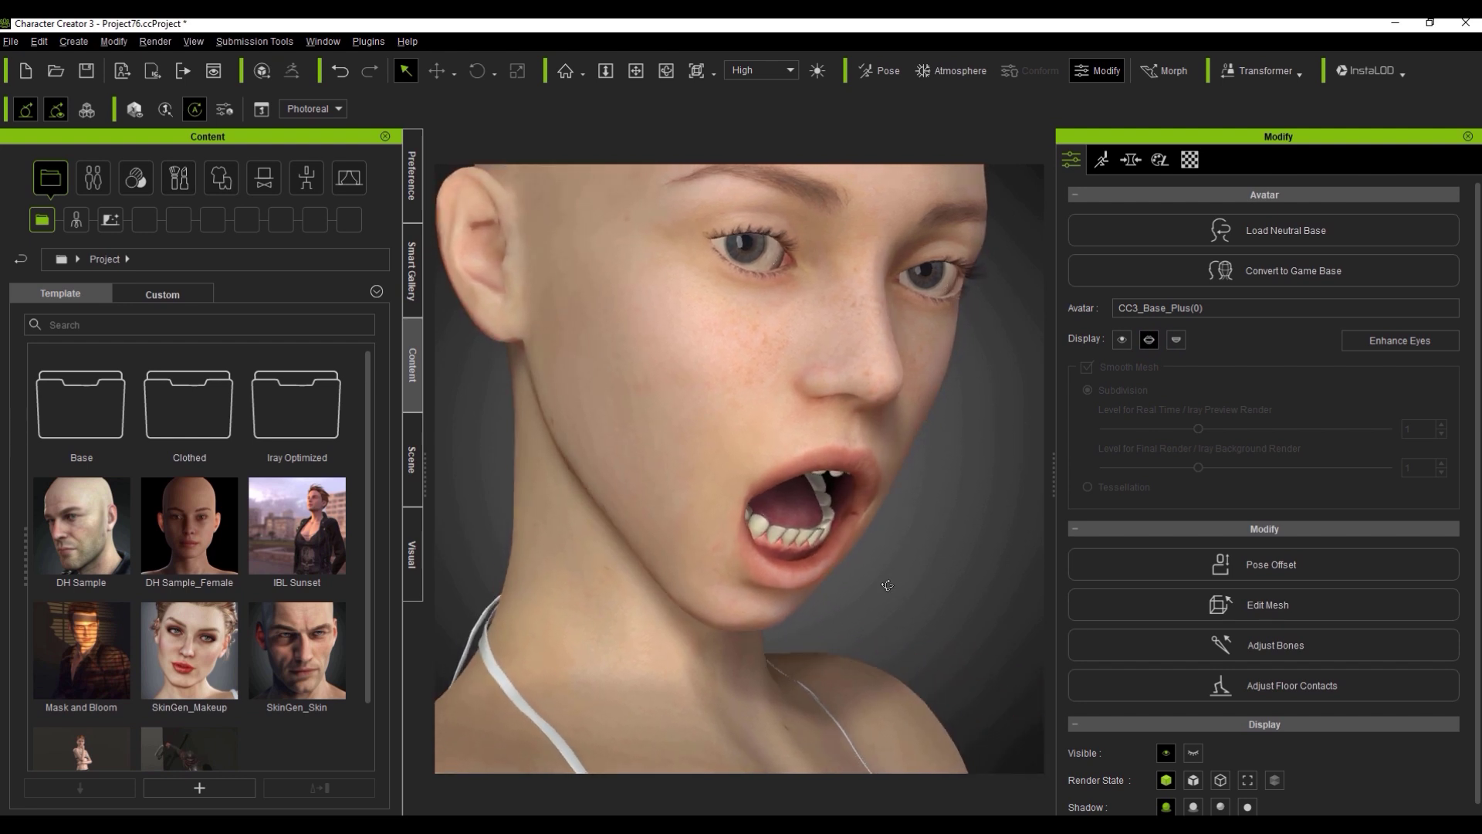
left_click(1149, 341)
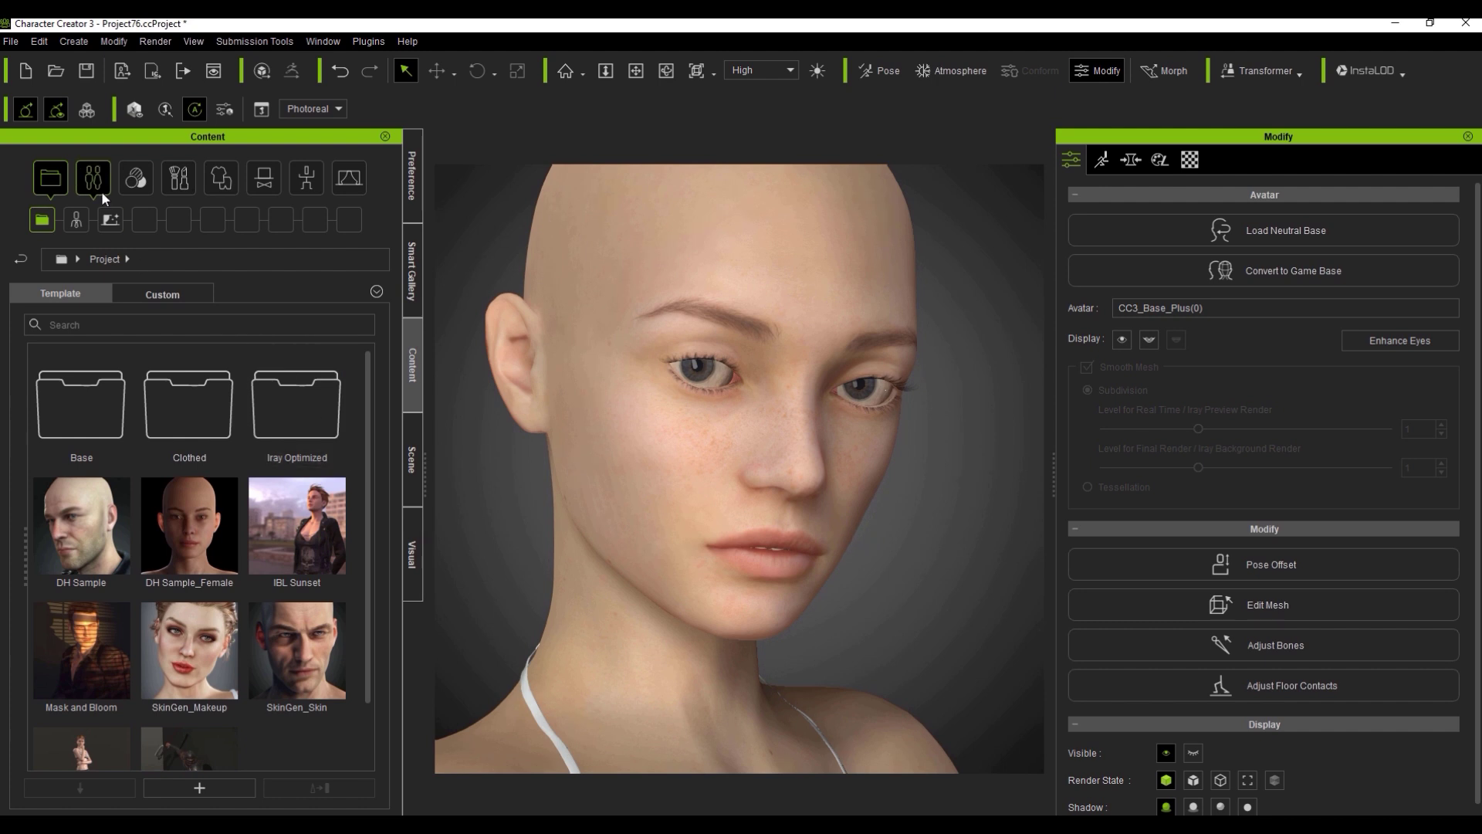
Step: Replace the character's eyes with the Eyes_04 preset and check them up close
left_click(96, 179)
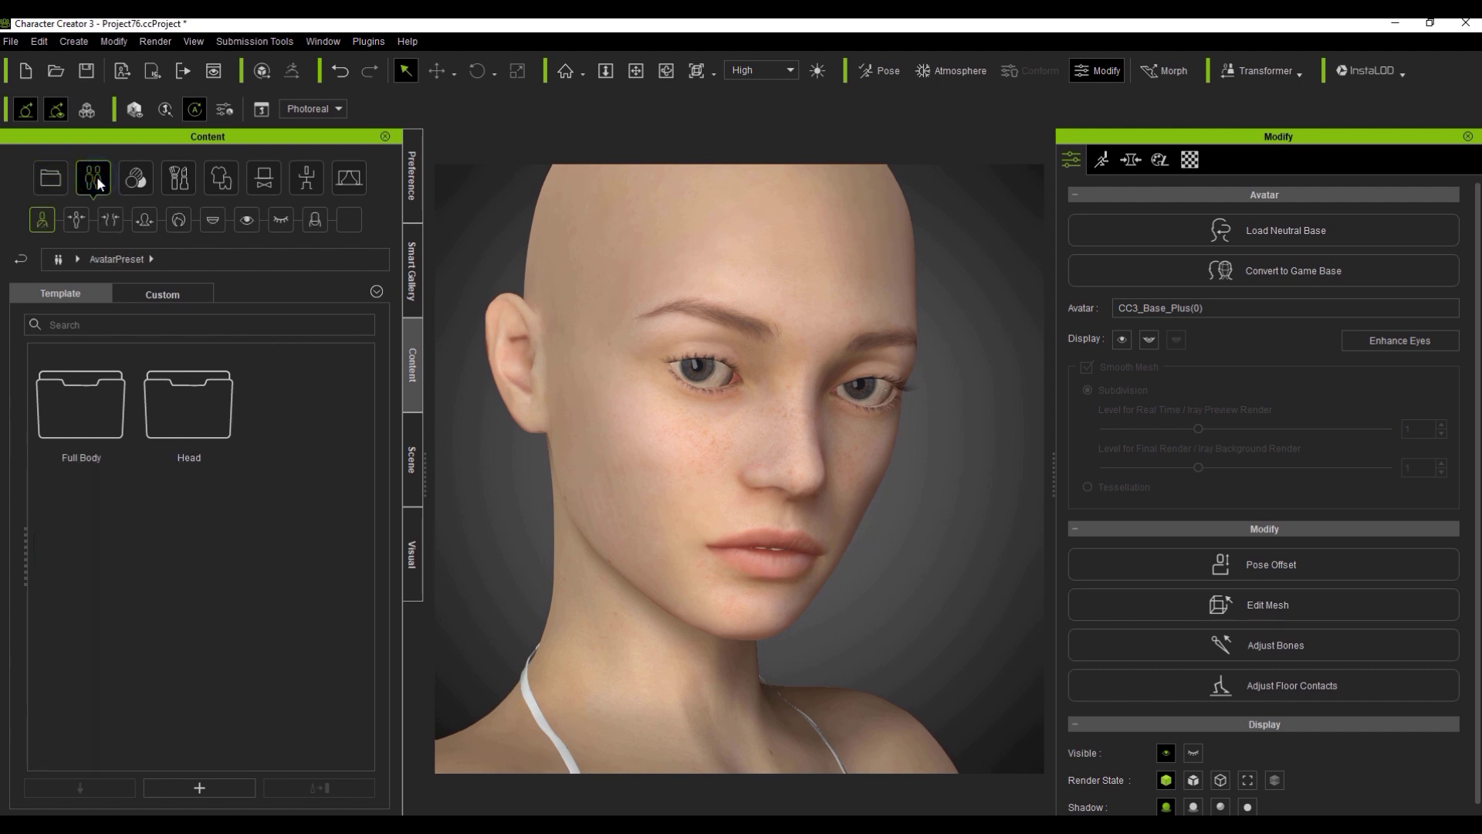
left_click(247, 220)
left_click_drag(368, 413, 355, 565)
scroll(354, 563, "up", 5)
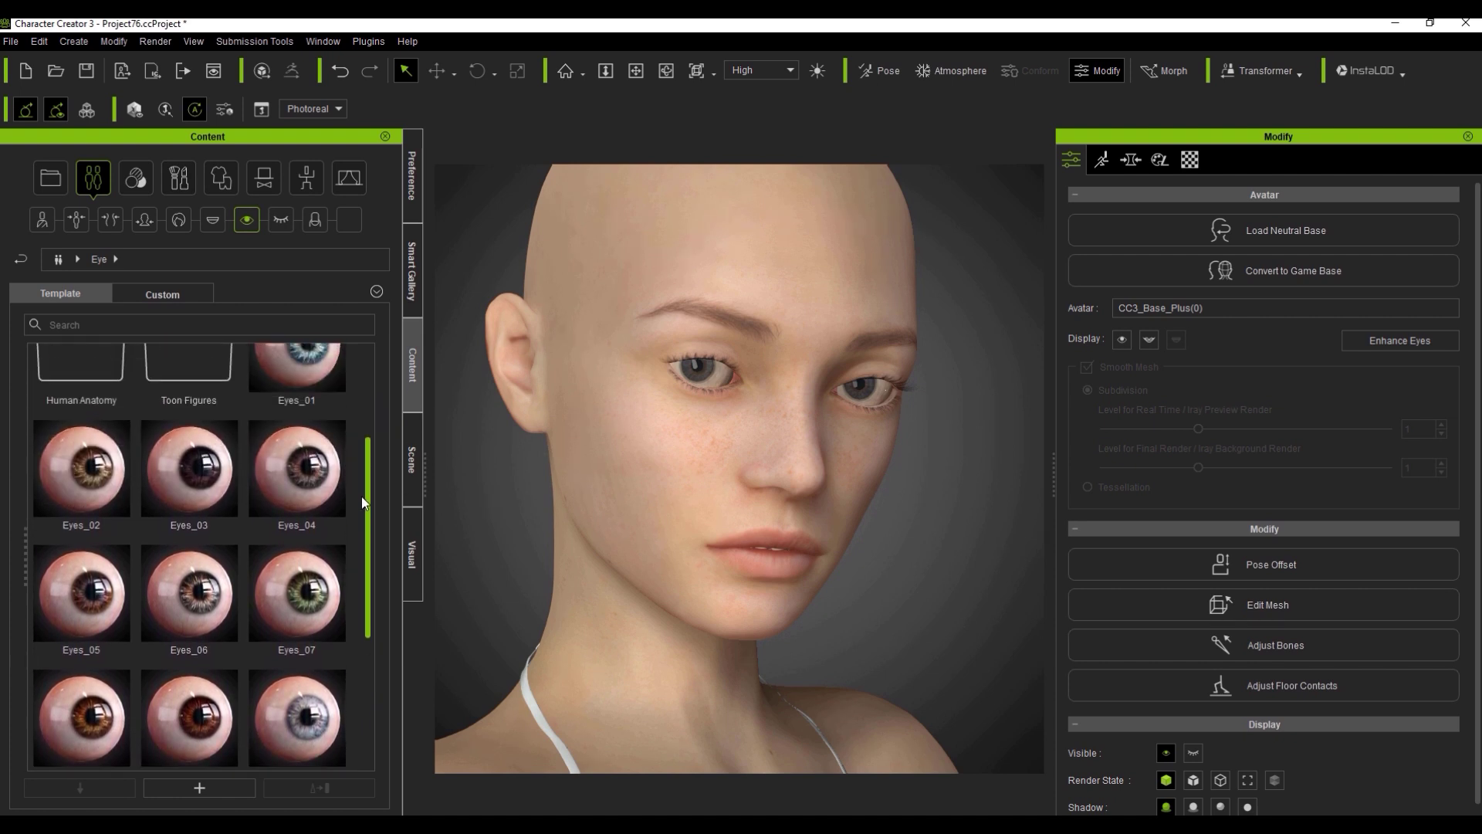
double_click(301, 546)
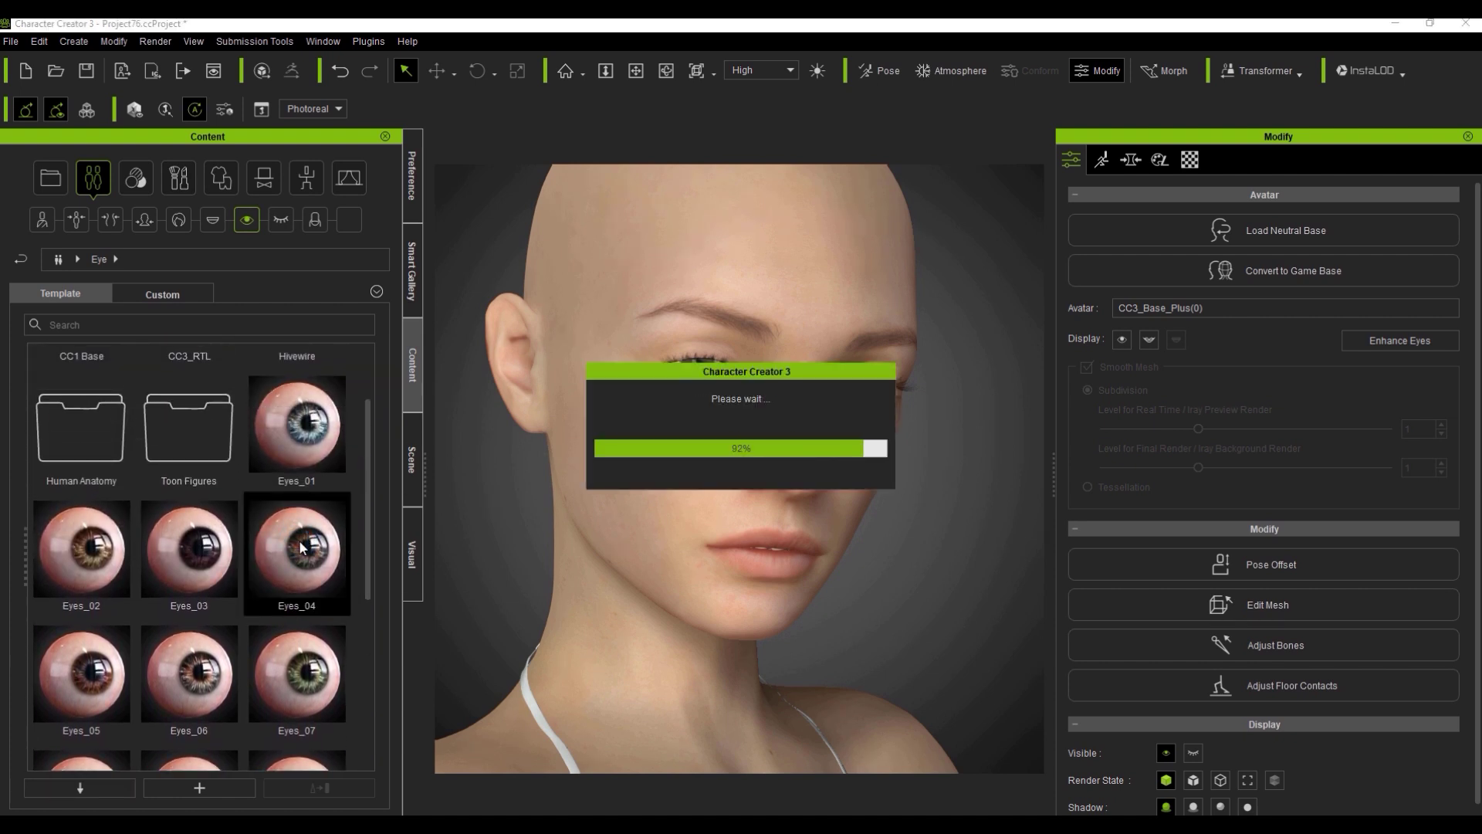
scroll(678, 373, "up", 6)
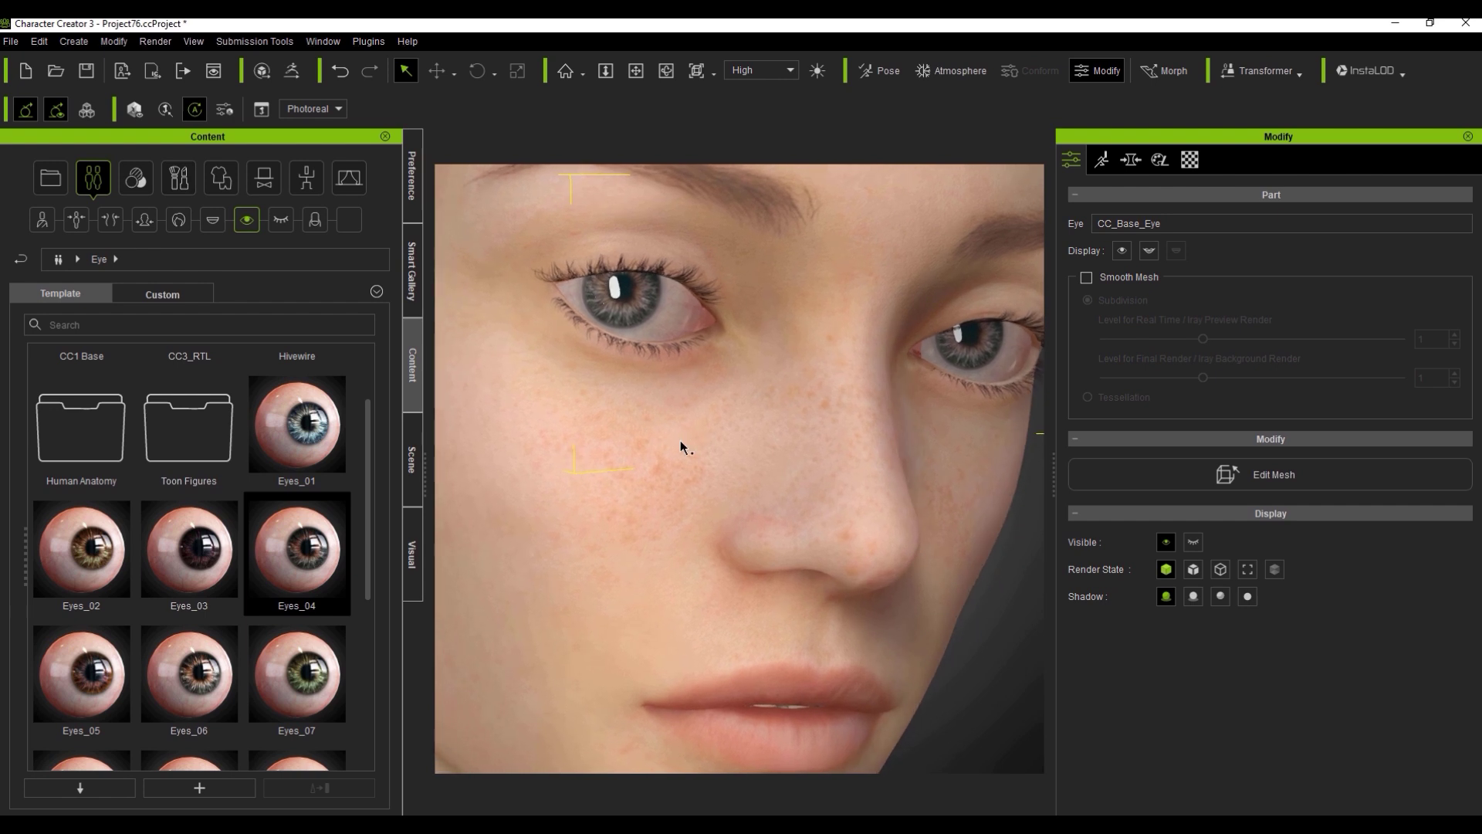
scroll(684, 443, "down", 4)
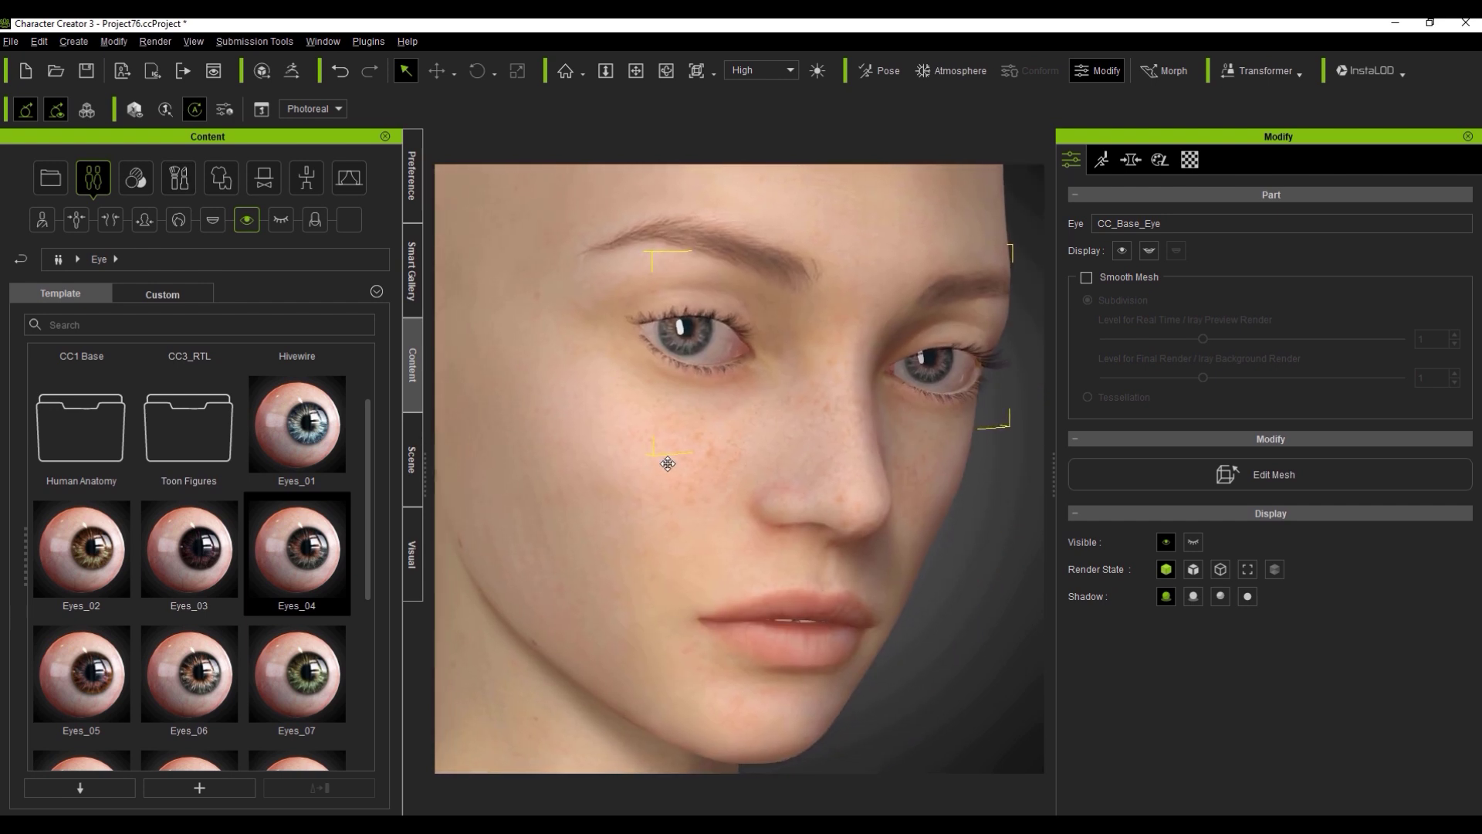
right_click_drag(668, 464, 635, 467)
Step: Apply Enhance Eyes to the whole avatar and inspect the face from another angle
left_click(1009, 498)
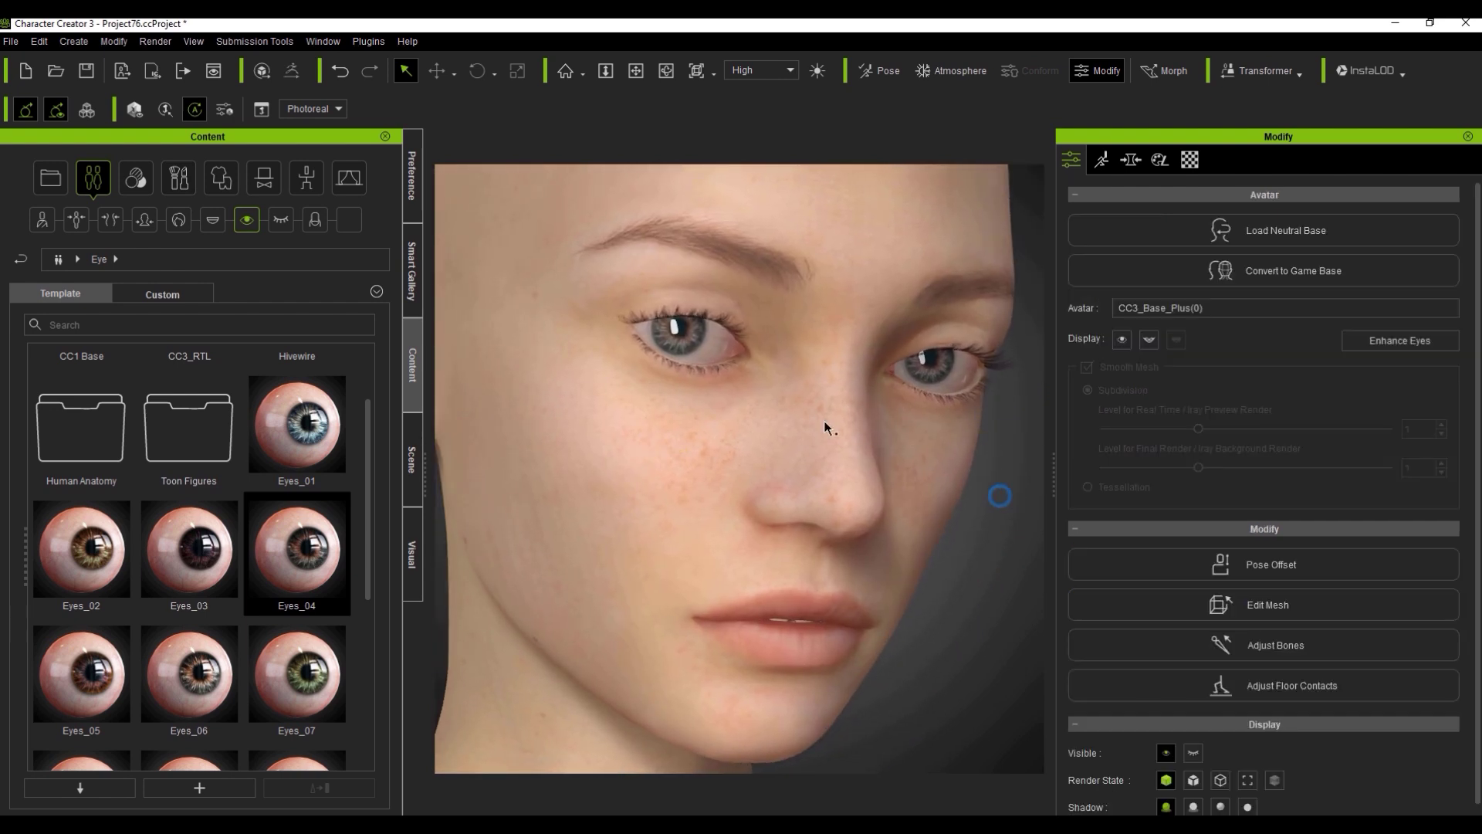
left_click(1434, 340)
left_click(594, 583)
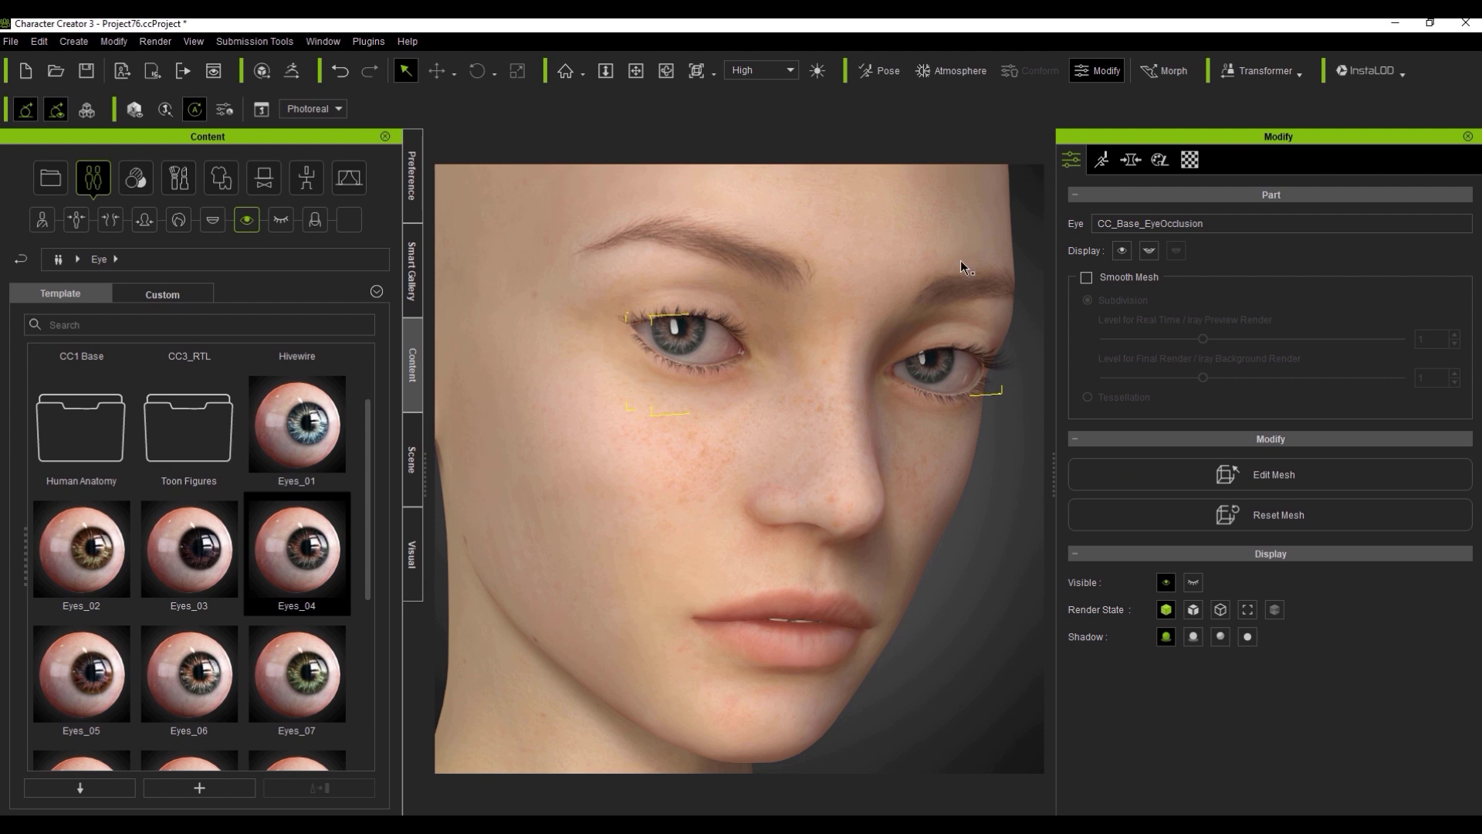
left_click(994, 487)
right_click_drag(887, 463, 855, 465)
middle_click_drag(860, 470, 832, 444)
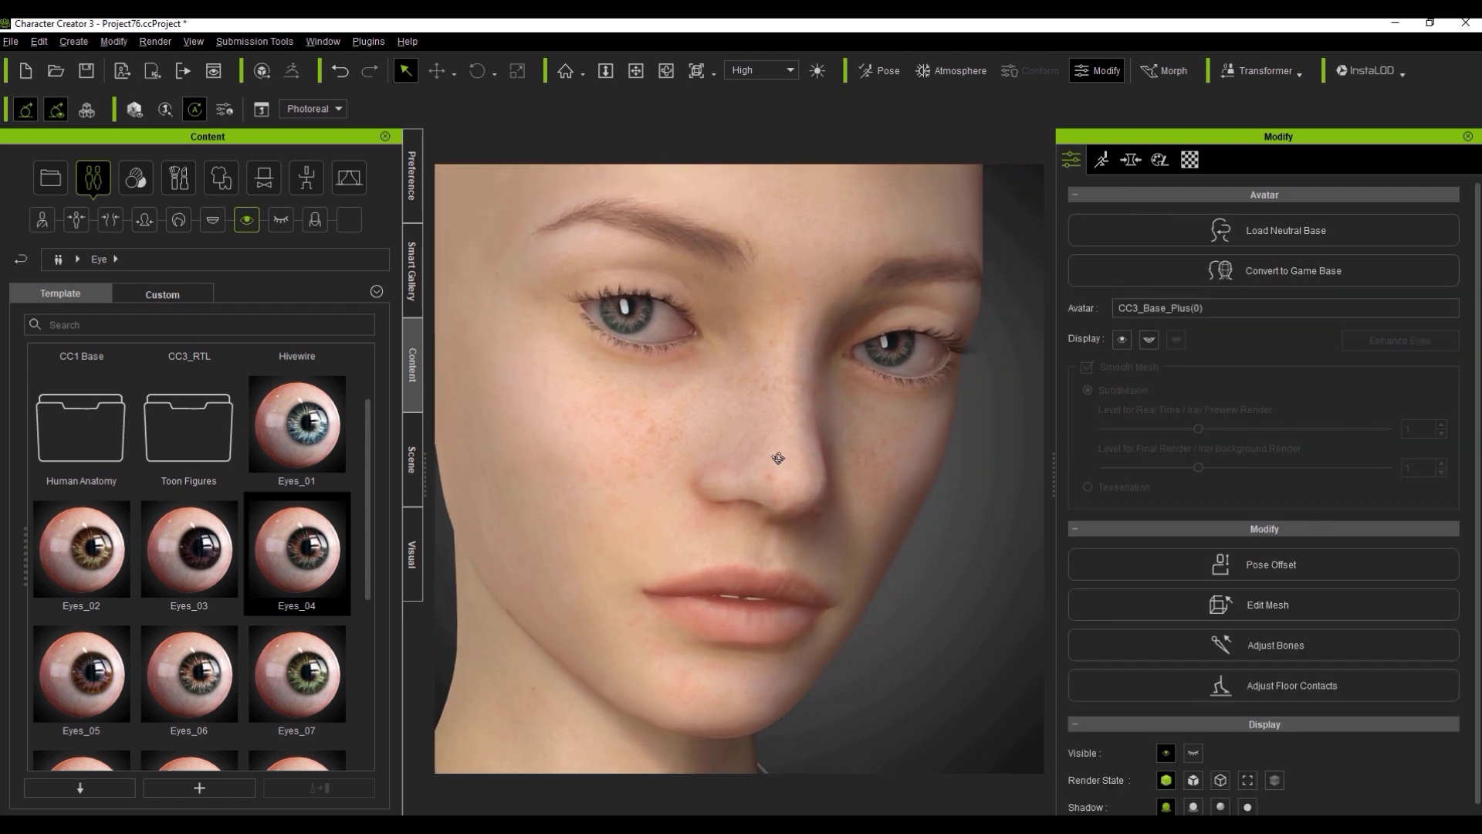
Step: Show the character with her mouth open and replace the teeth with the 1 Normal Teeth preset
left_click(1148, 339)
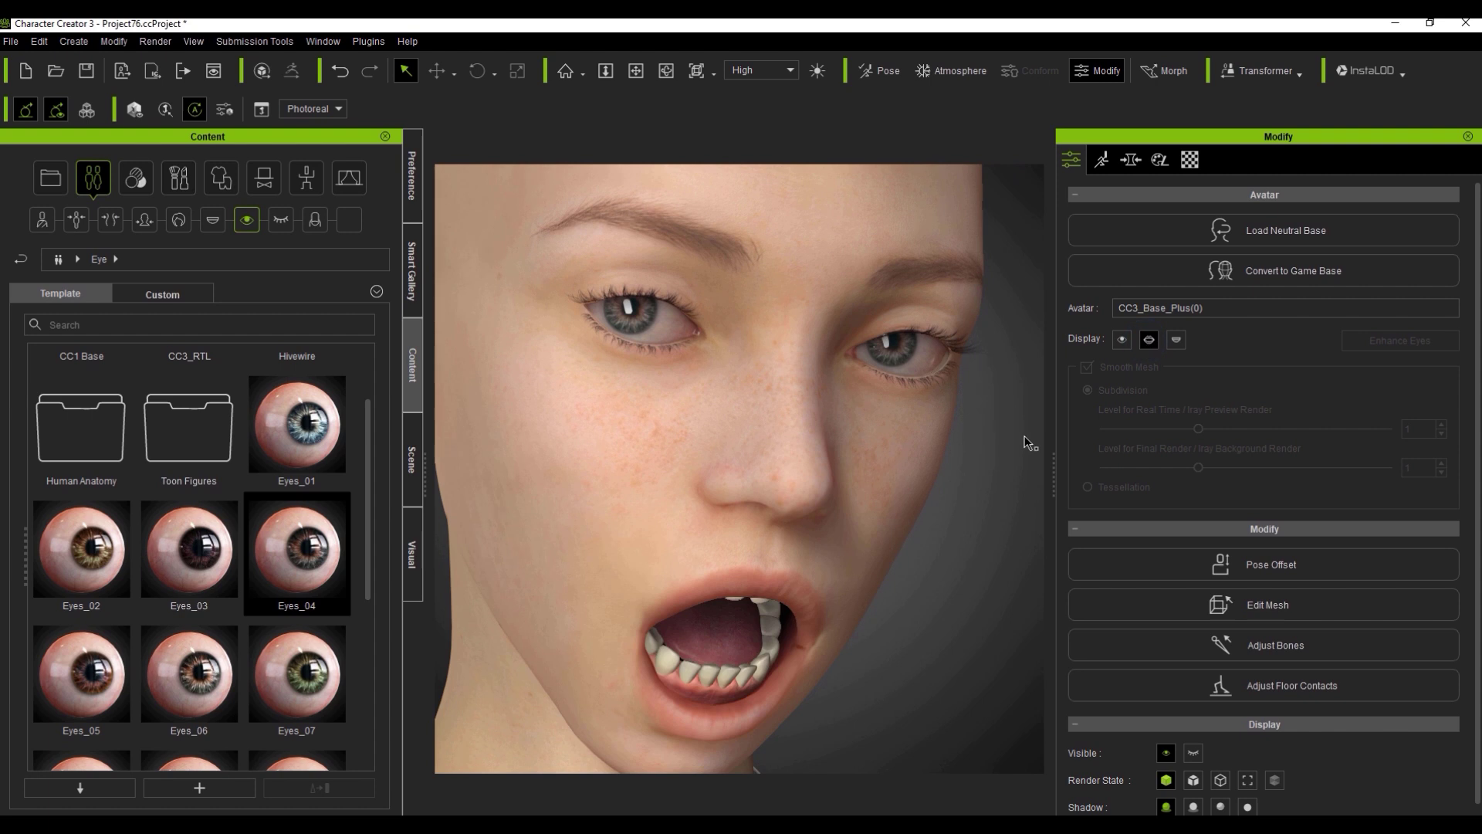
right_click_drag(726, 484, 590, 483)
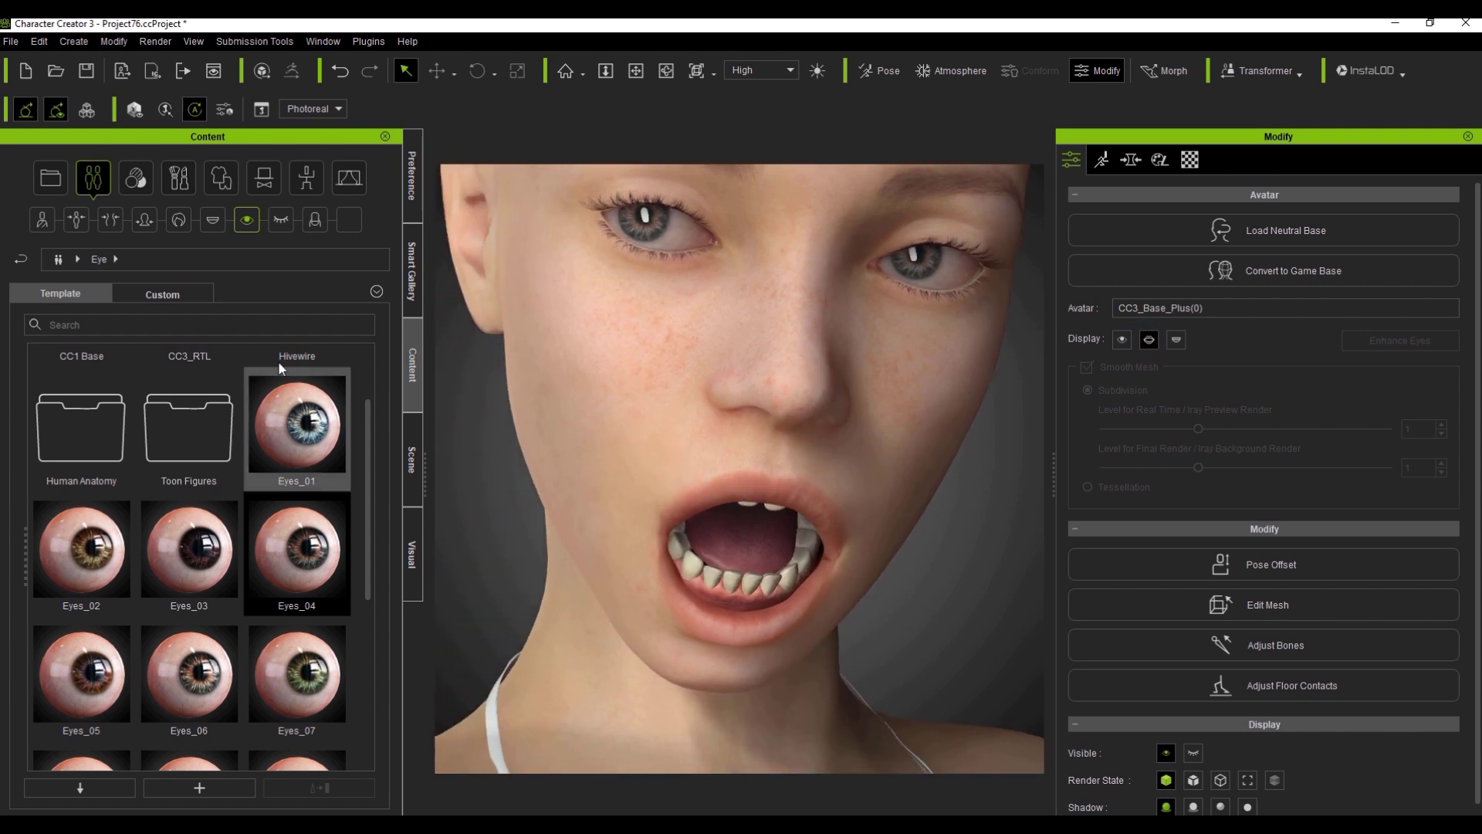
left_click(215, 224)
scroll(360, 355, "up", 1)
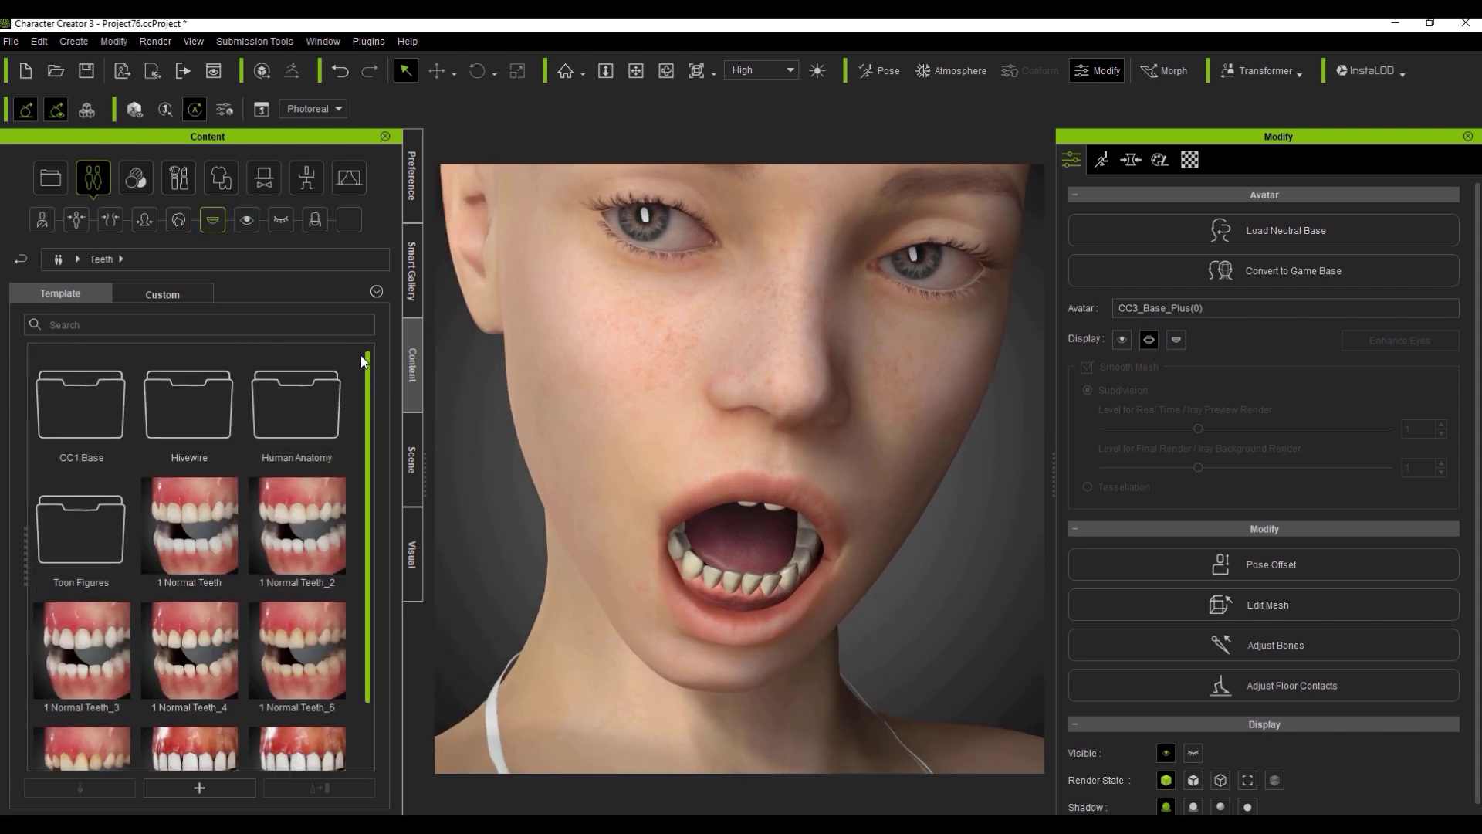
scroll(360, 355, "down", 1)
double_click(213, 474)
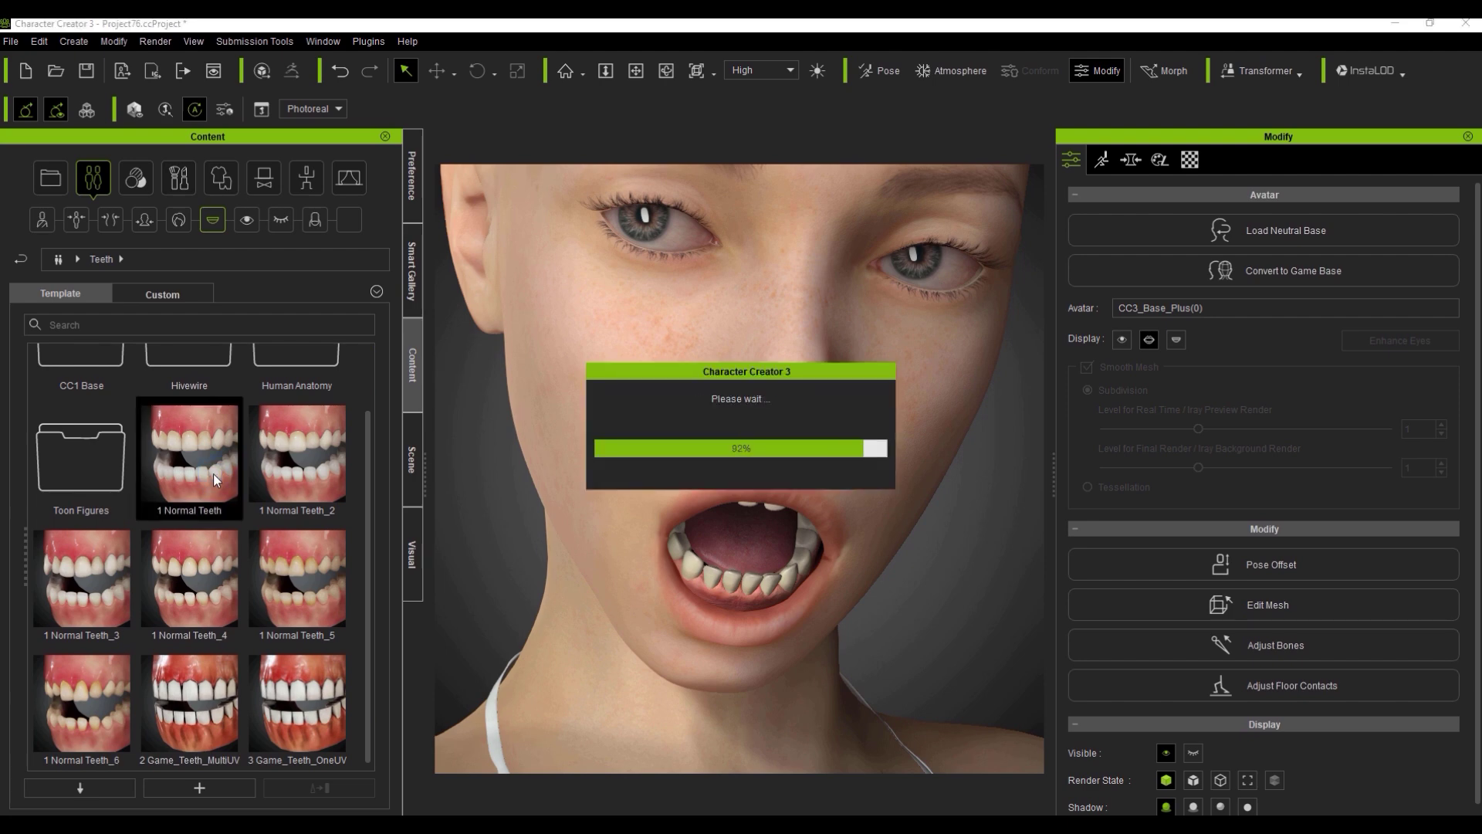
right_click_drag(588, 529, 900, 596)
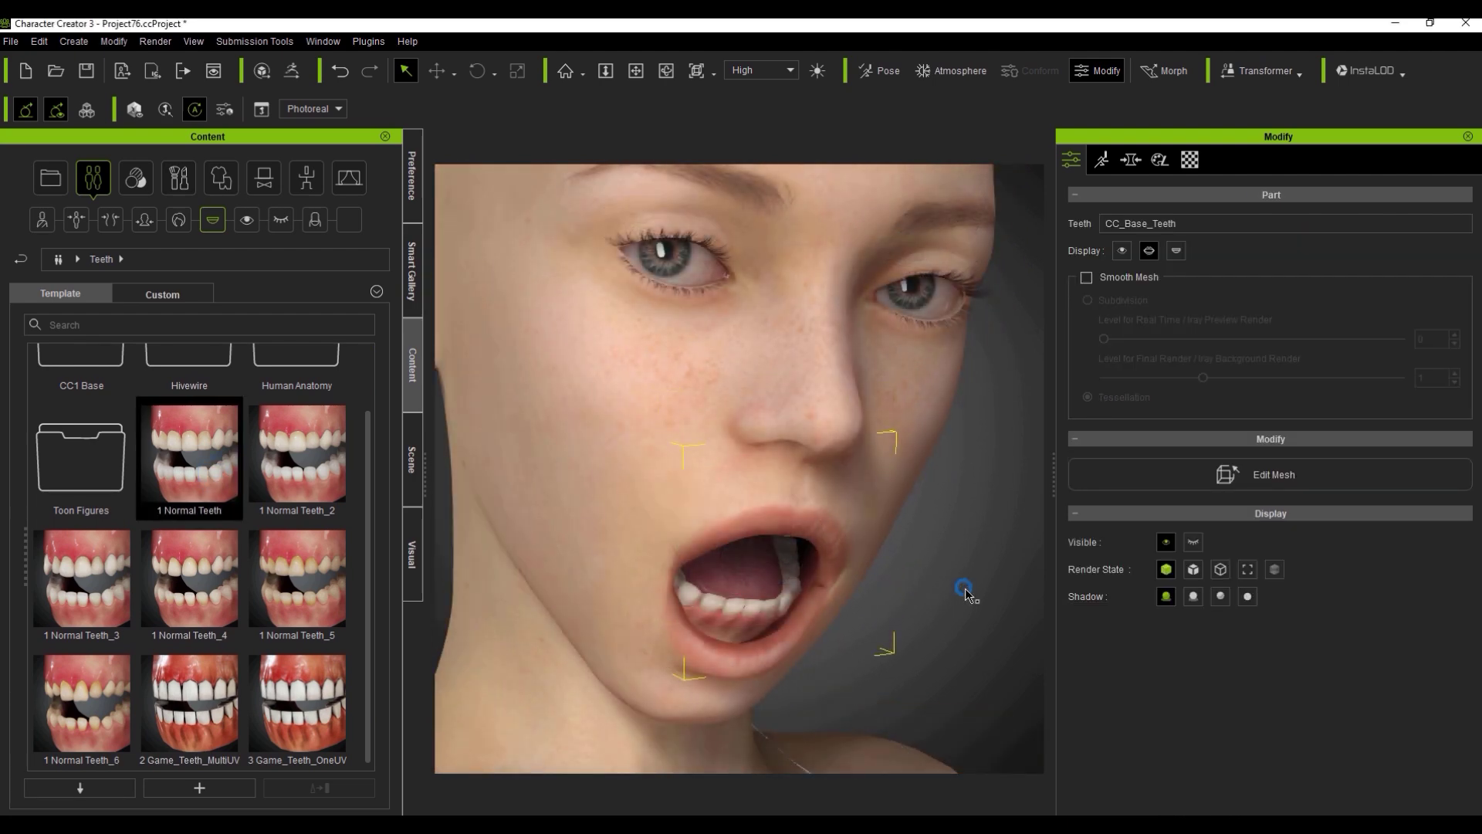
left_click(921, 396)
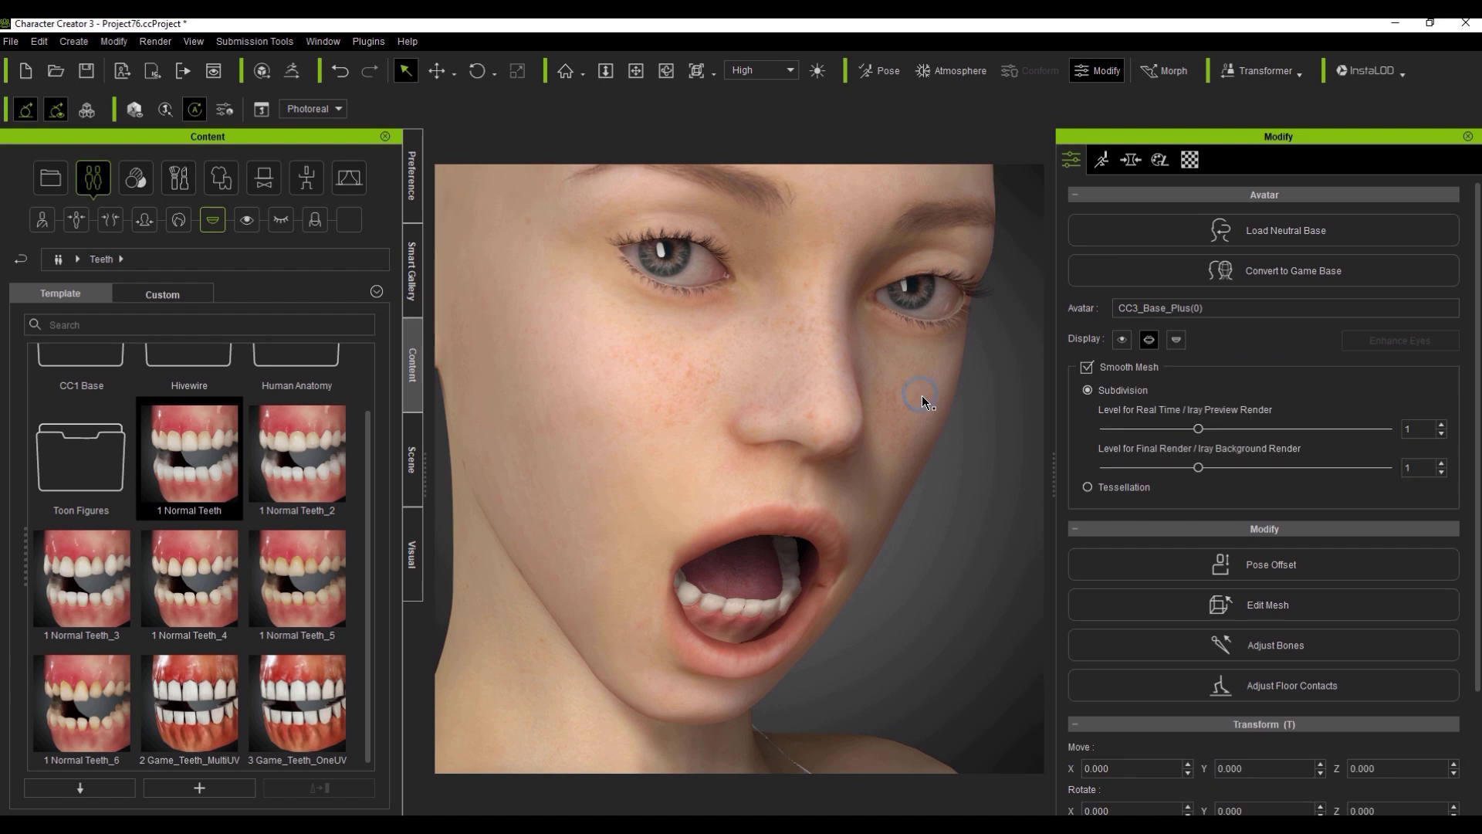
Step: Start Adjust Bones on the avatar with bone type Face and the target set to Include Eyes or Teeth
left_click(1267, 646)
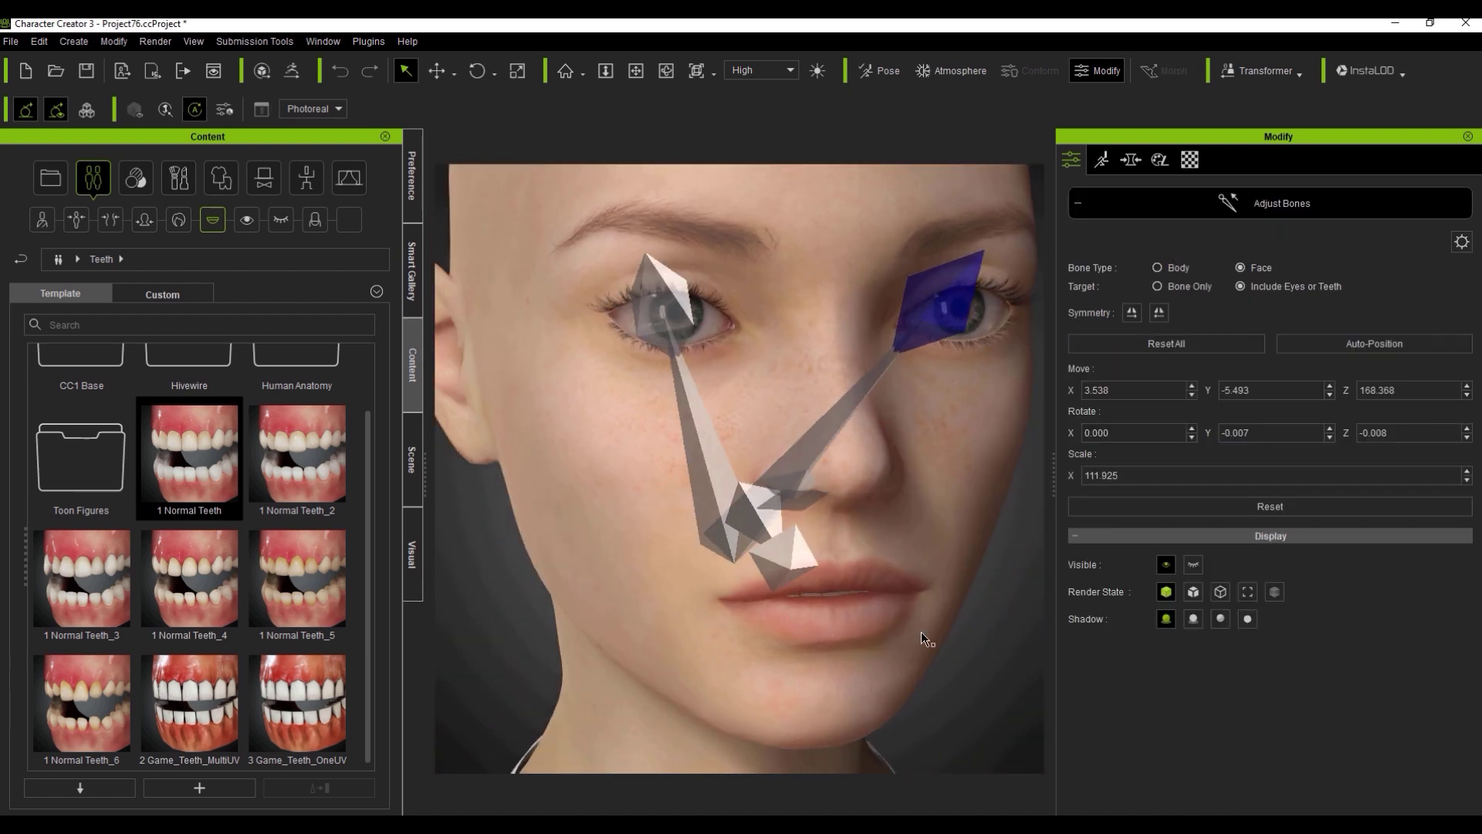
left_click(1157, 268)
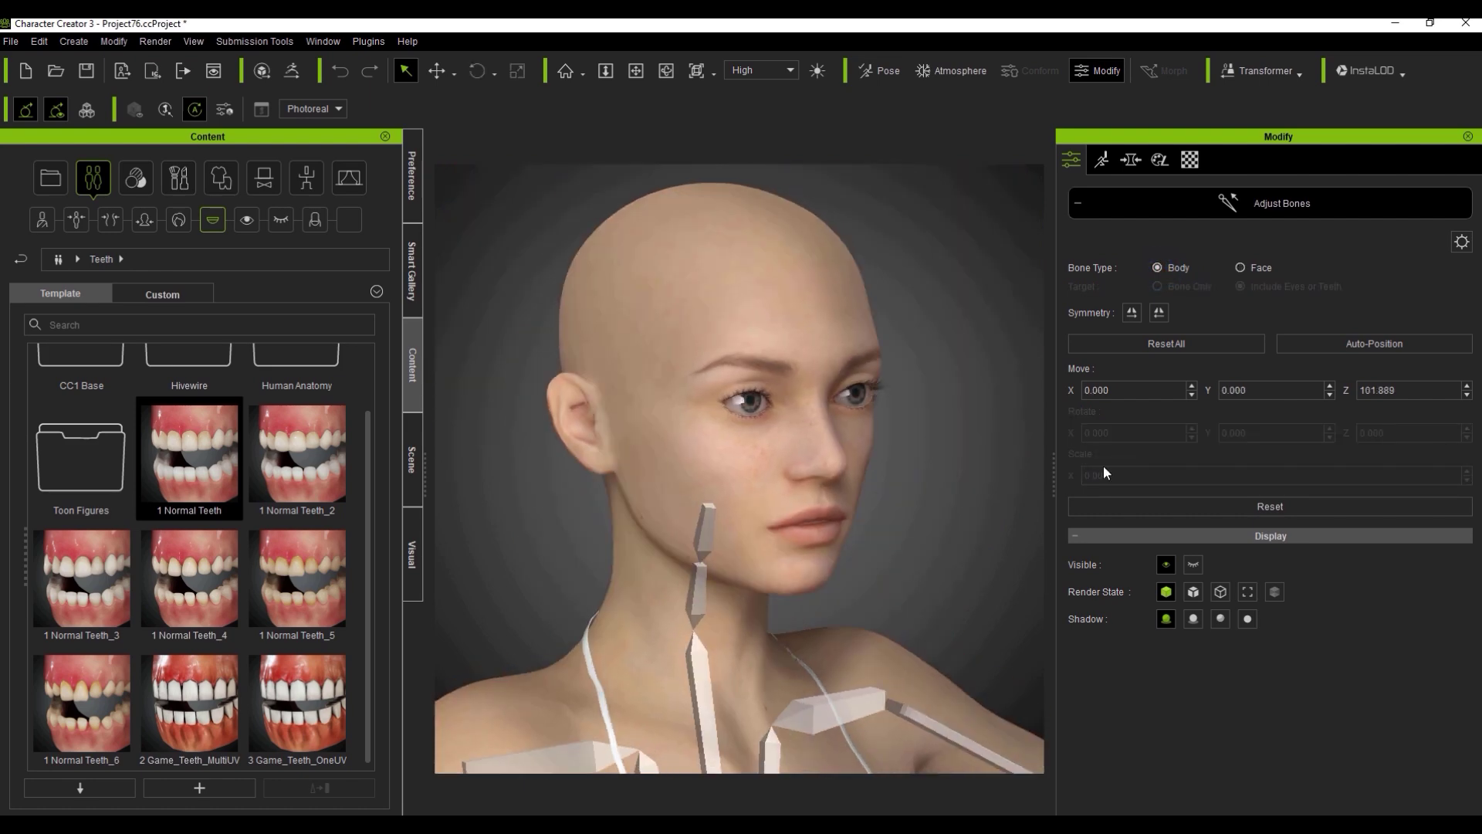
left_click(1239, 268)
left_click(1165, 287)
left_click(1239, 286)
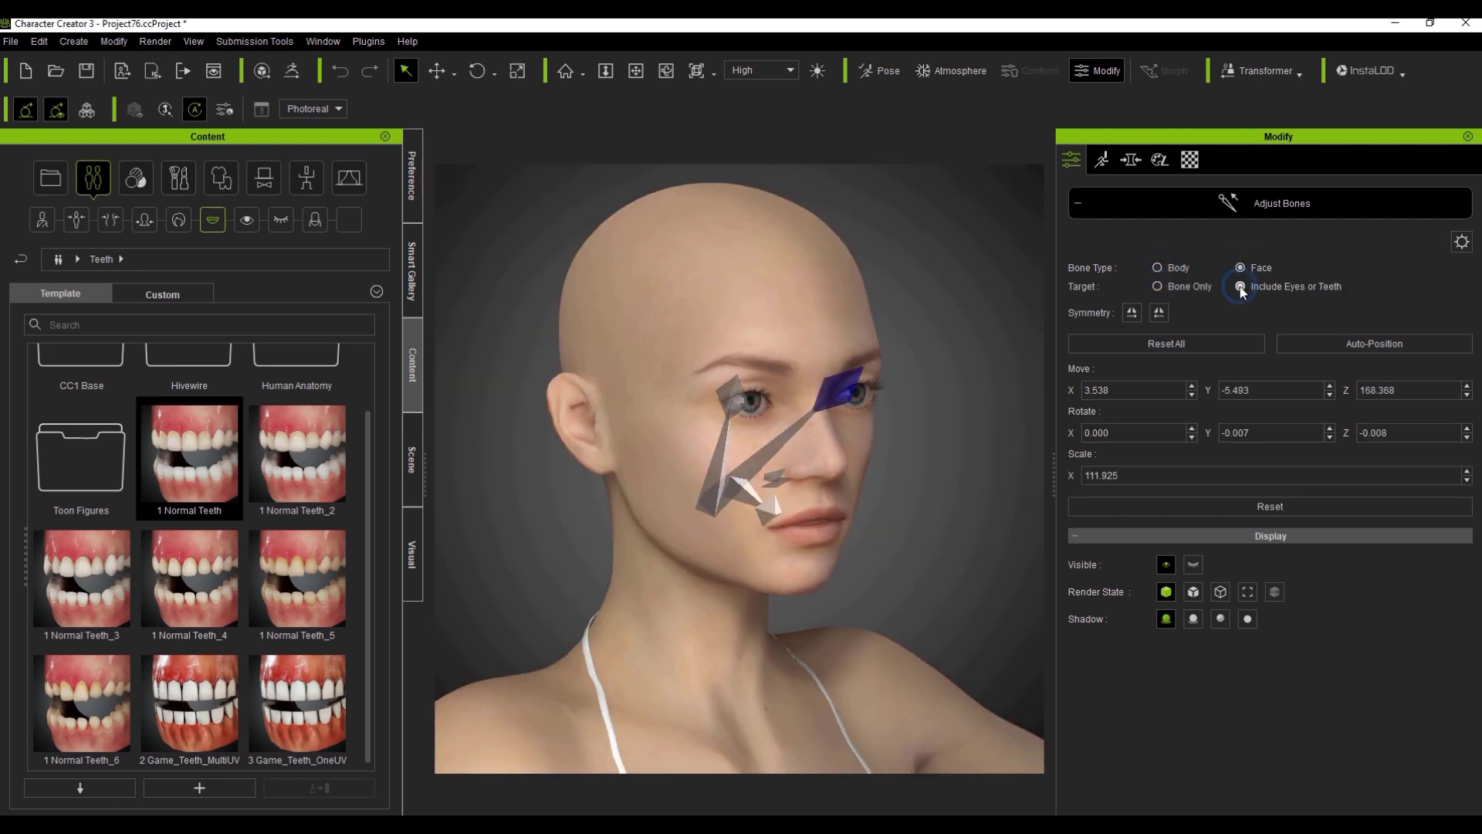
Step: Select the teeth bone inside the mouth and display the head in wireframe from the side
scroll(834, 595, "up", 5)
left_click(834, 595)
scroll(860, 606, "down", 5)
right_click_drag(860, 606, 661, 602, "alt")
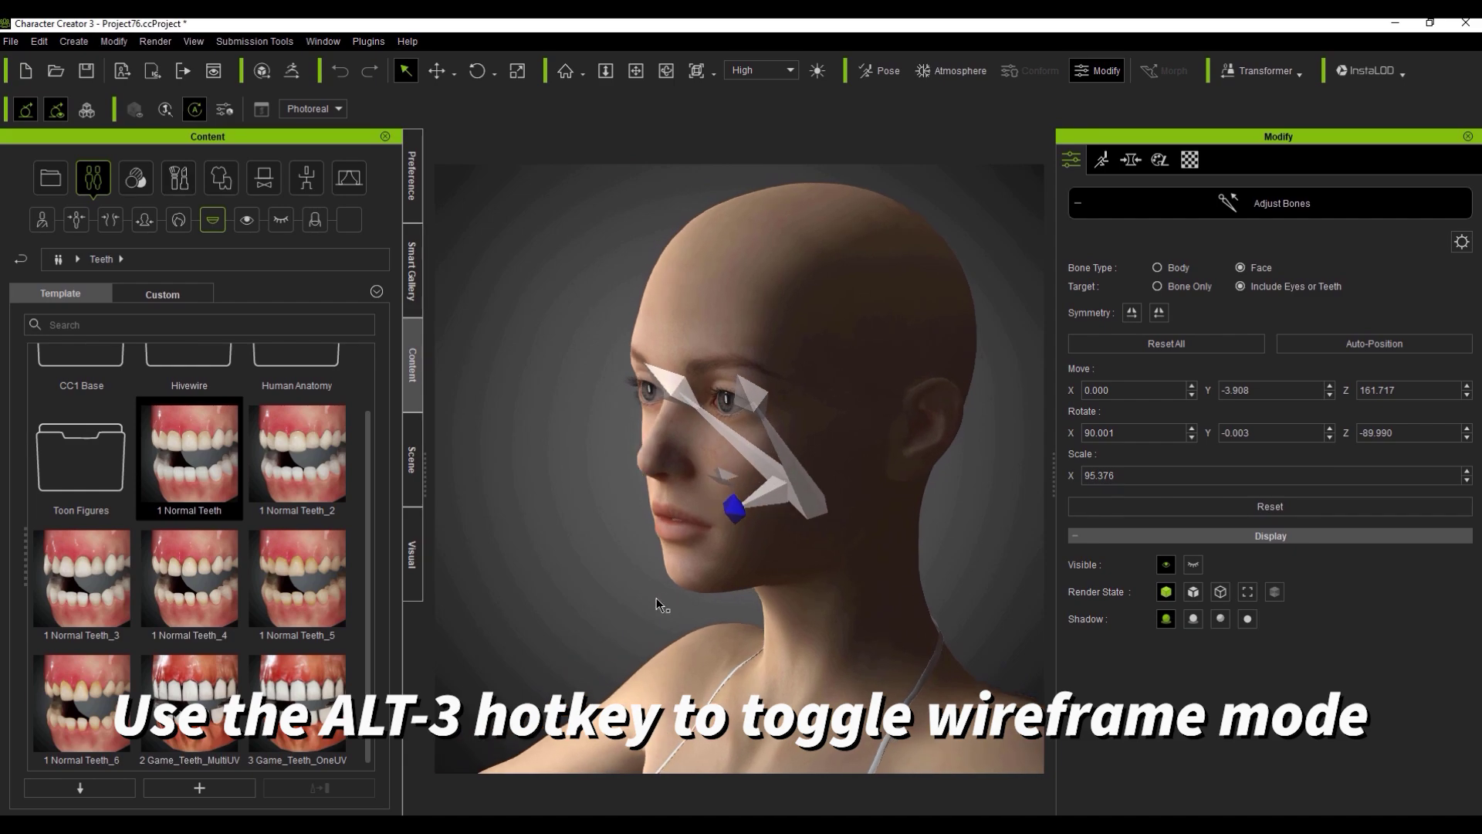
scroll(659, 596, "up", 5)
key("alt+3")
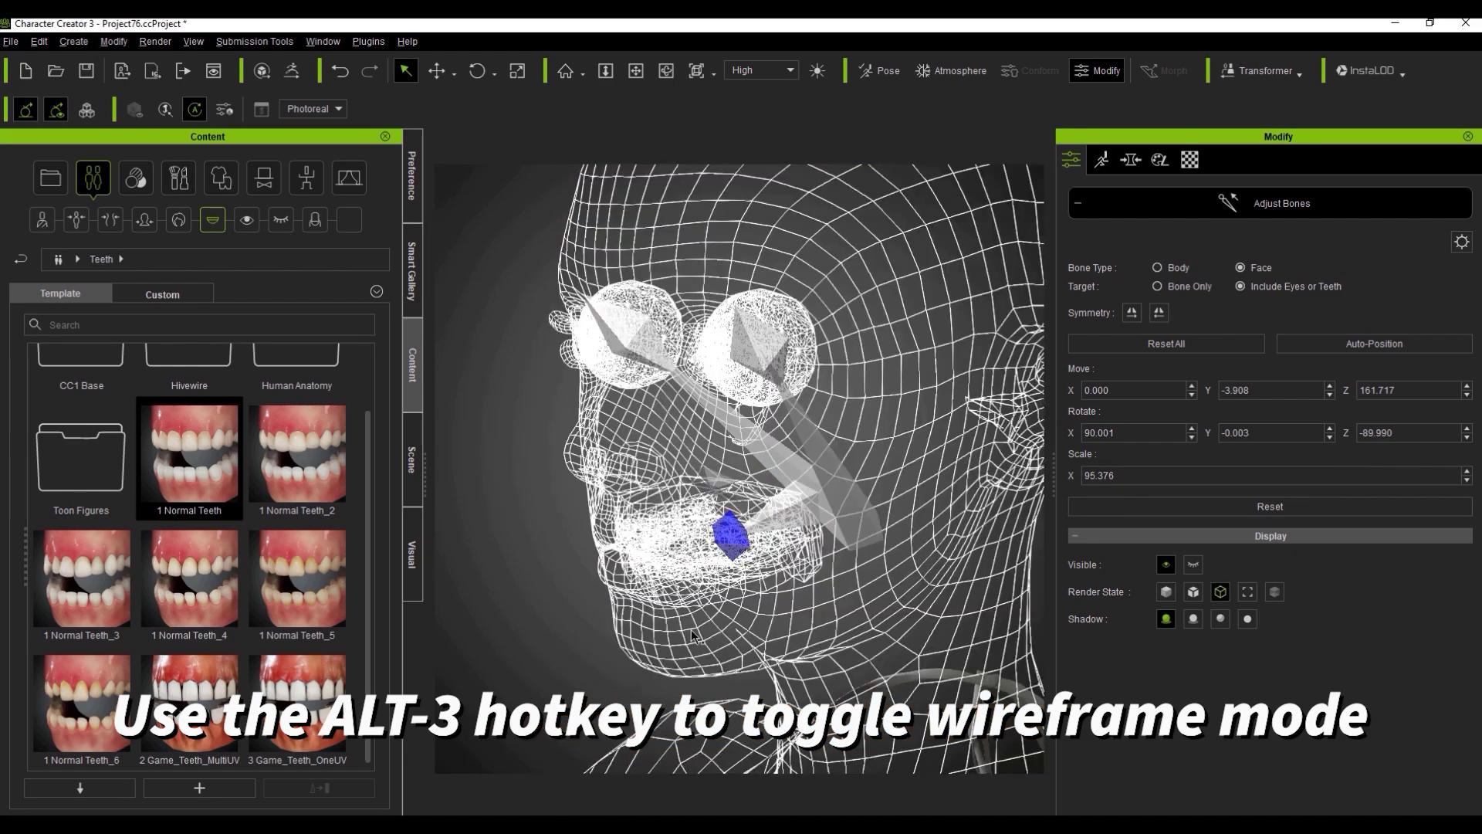
Step: Nudge the teeth bone slightly along the Y axis, finish adjusting the bones and return the head to shaded display
scroll(658, 597, "up", 5)
key("w")
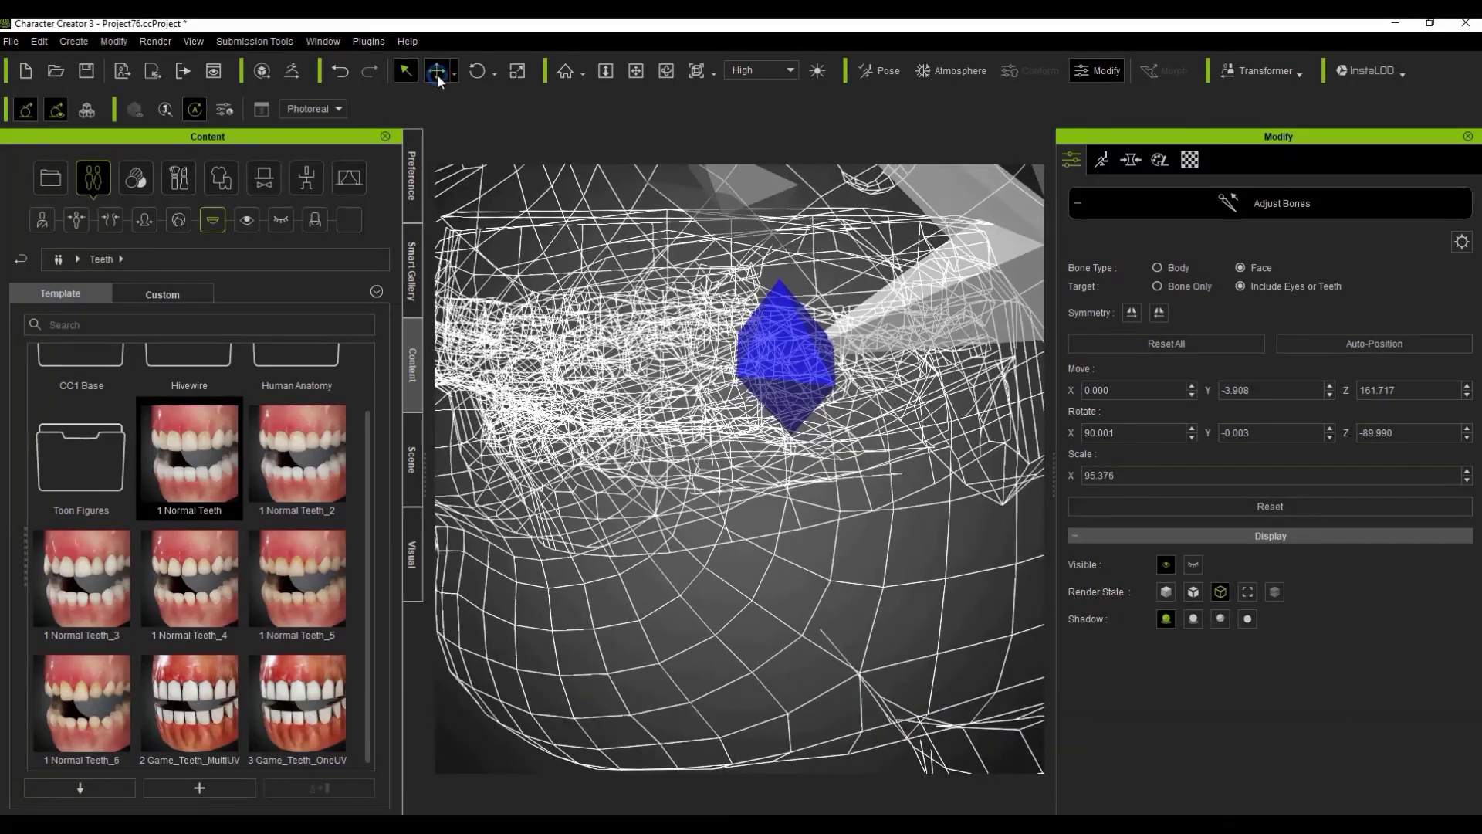
left_click_drag(871, 357, 845, 357)
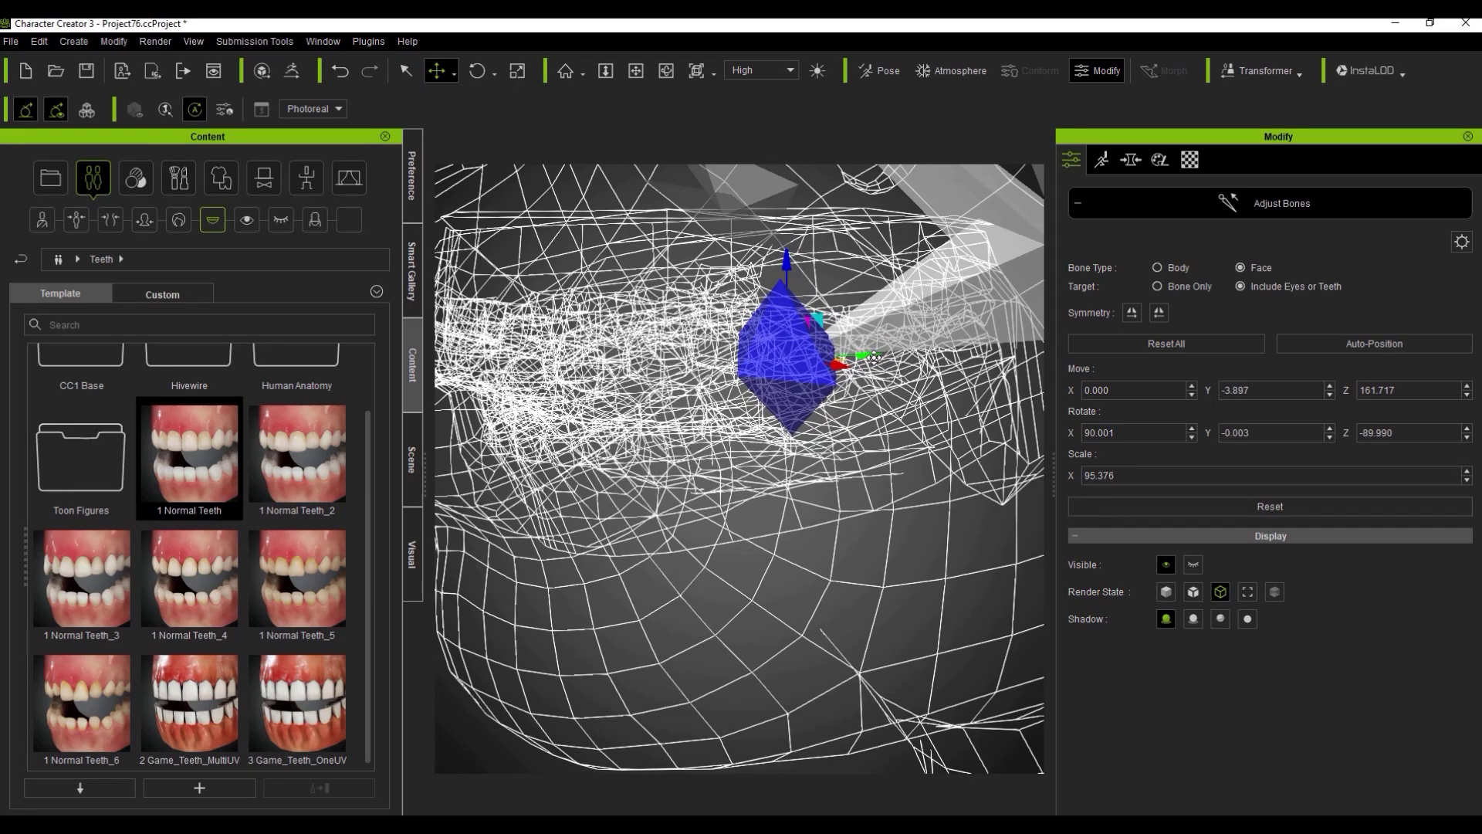
scroll(798, 450, "down", 5)
left_click(1180, 206)
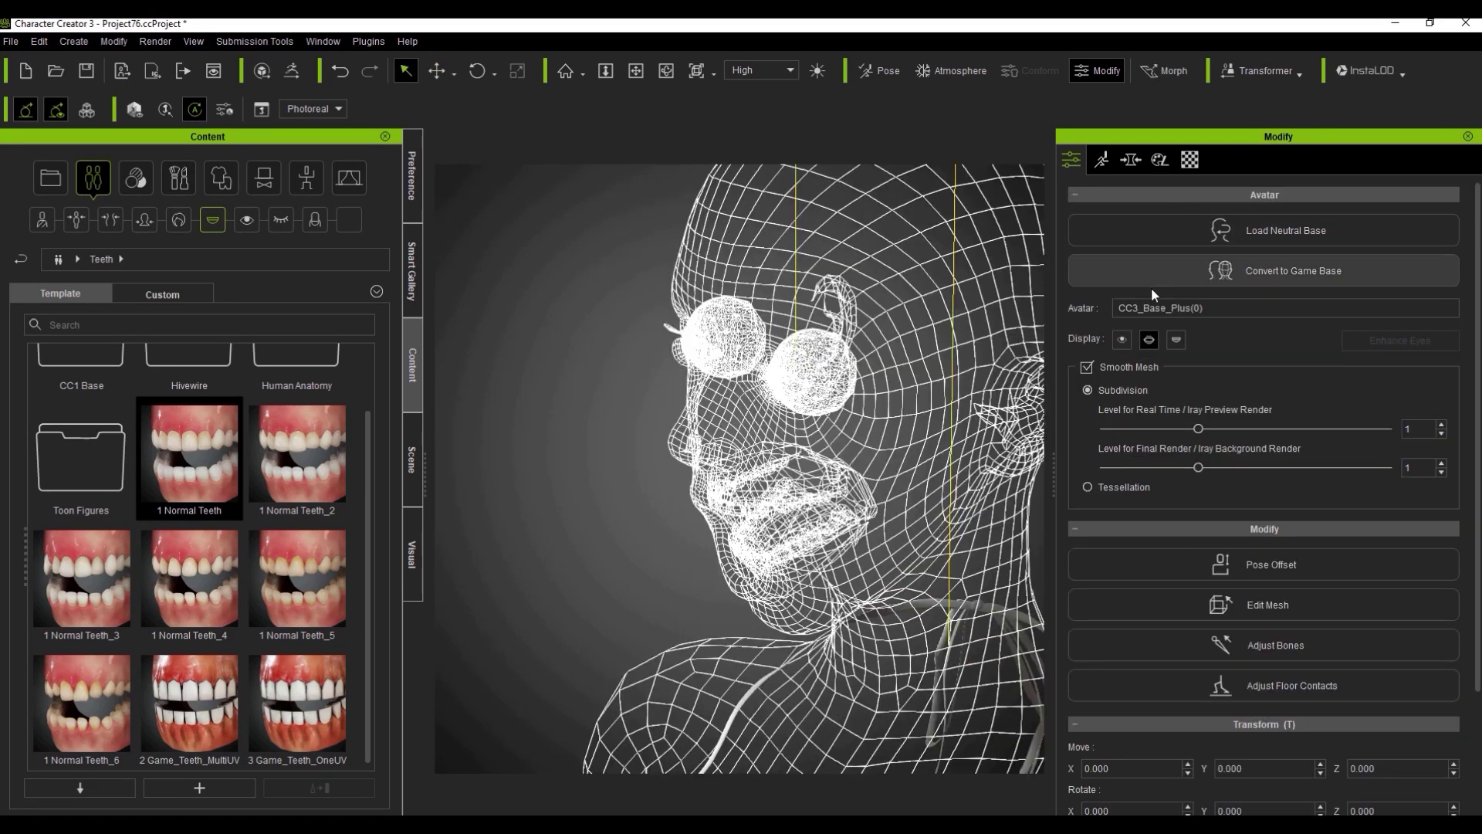
key("alt+1")
right_click_drag(893, 482, 741, 482)
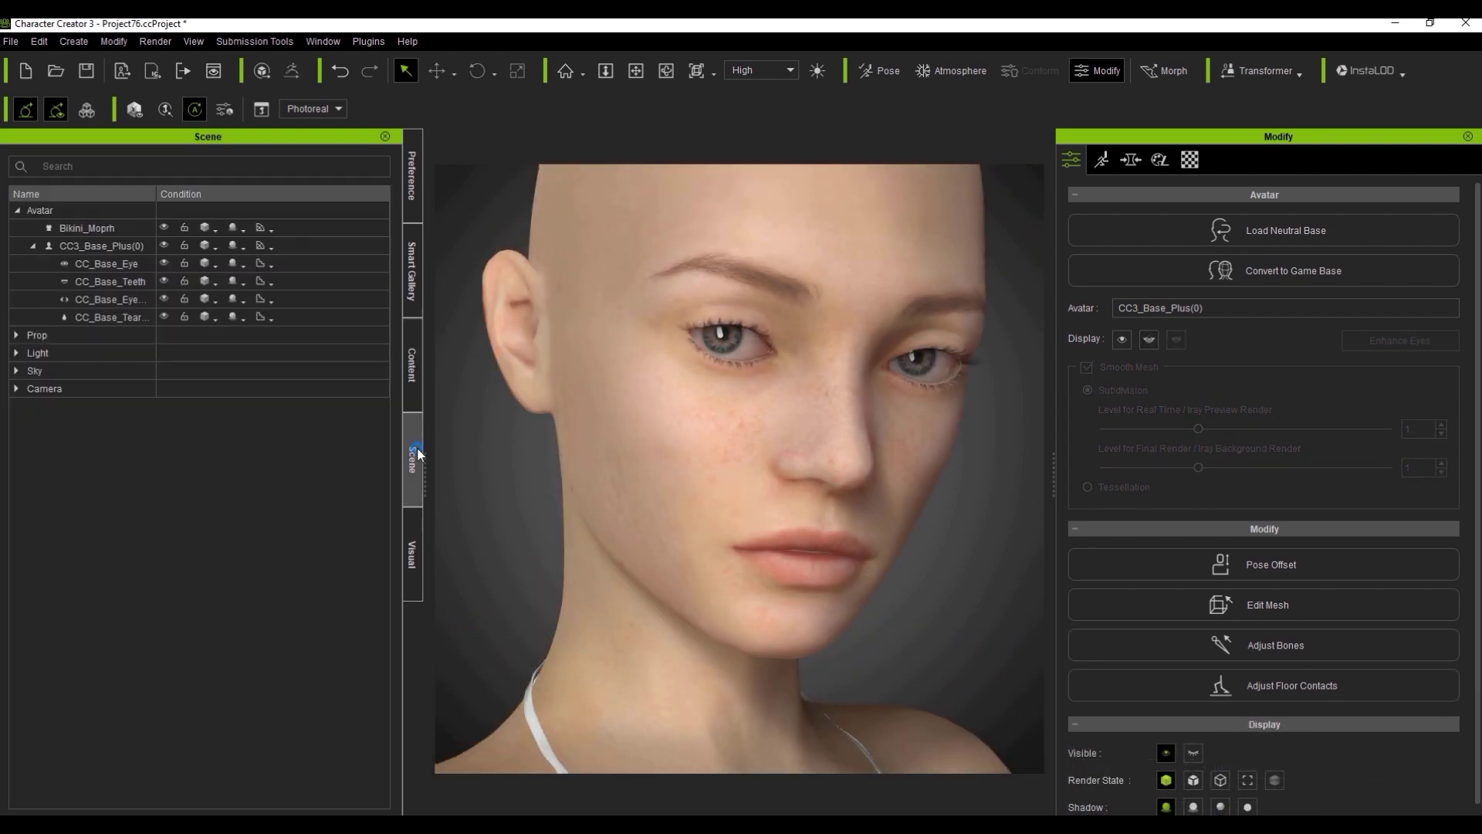
Step: Select the CC_Base_Eye mesh and open its Std_Cornea_R and Std_Cornea_L materials together for editing
left_click(99, 265)
right_click_drag(766, 358, 911, 390)
left_click(1156, 163)
left_click(1189, 161)
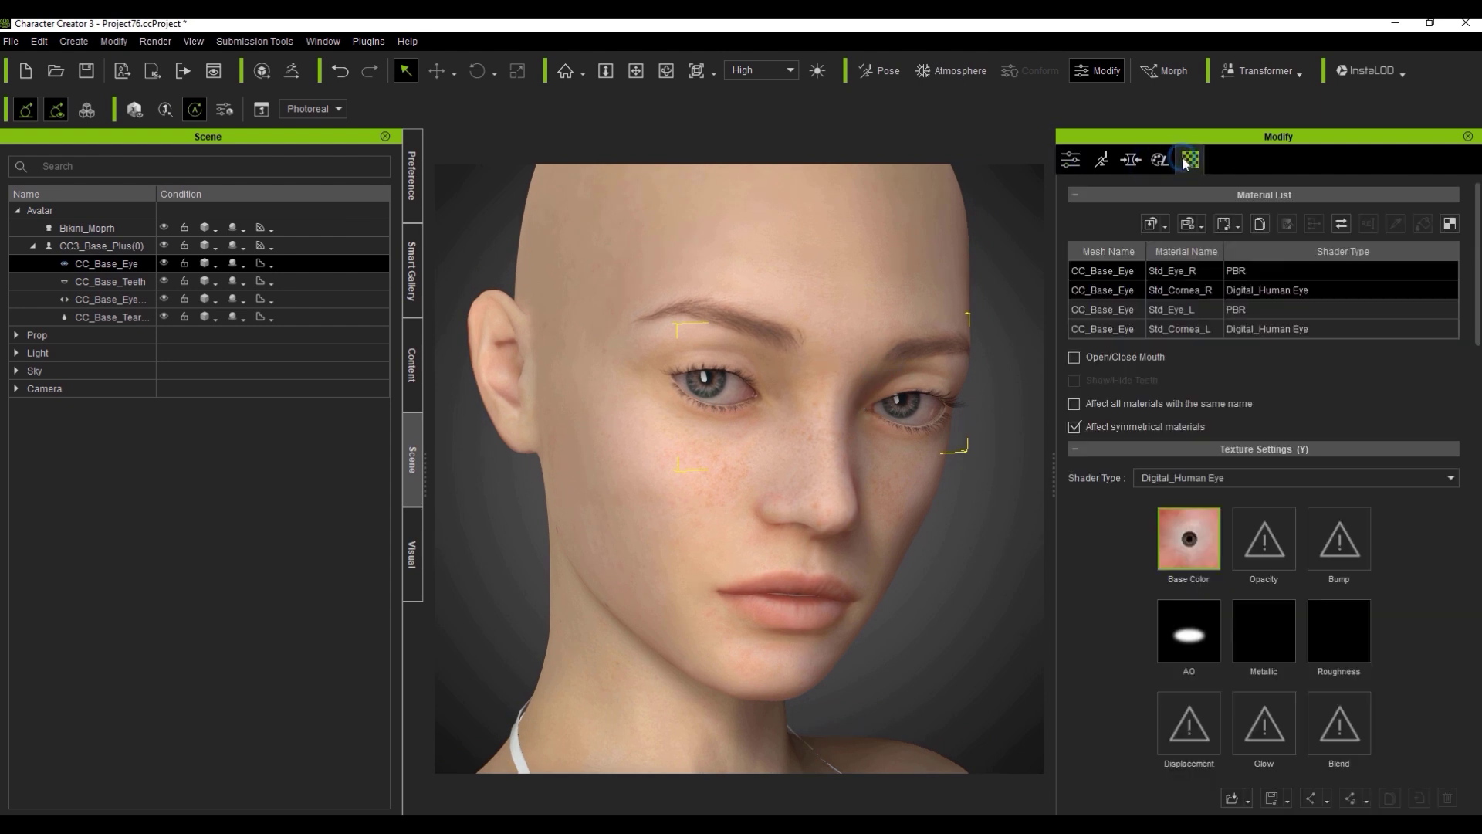
left_click(1194, 290)
left_click(1118, 330)
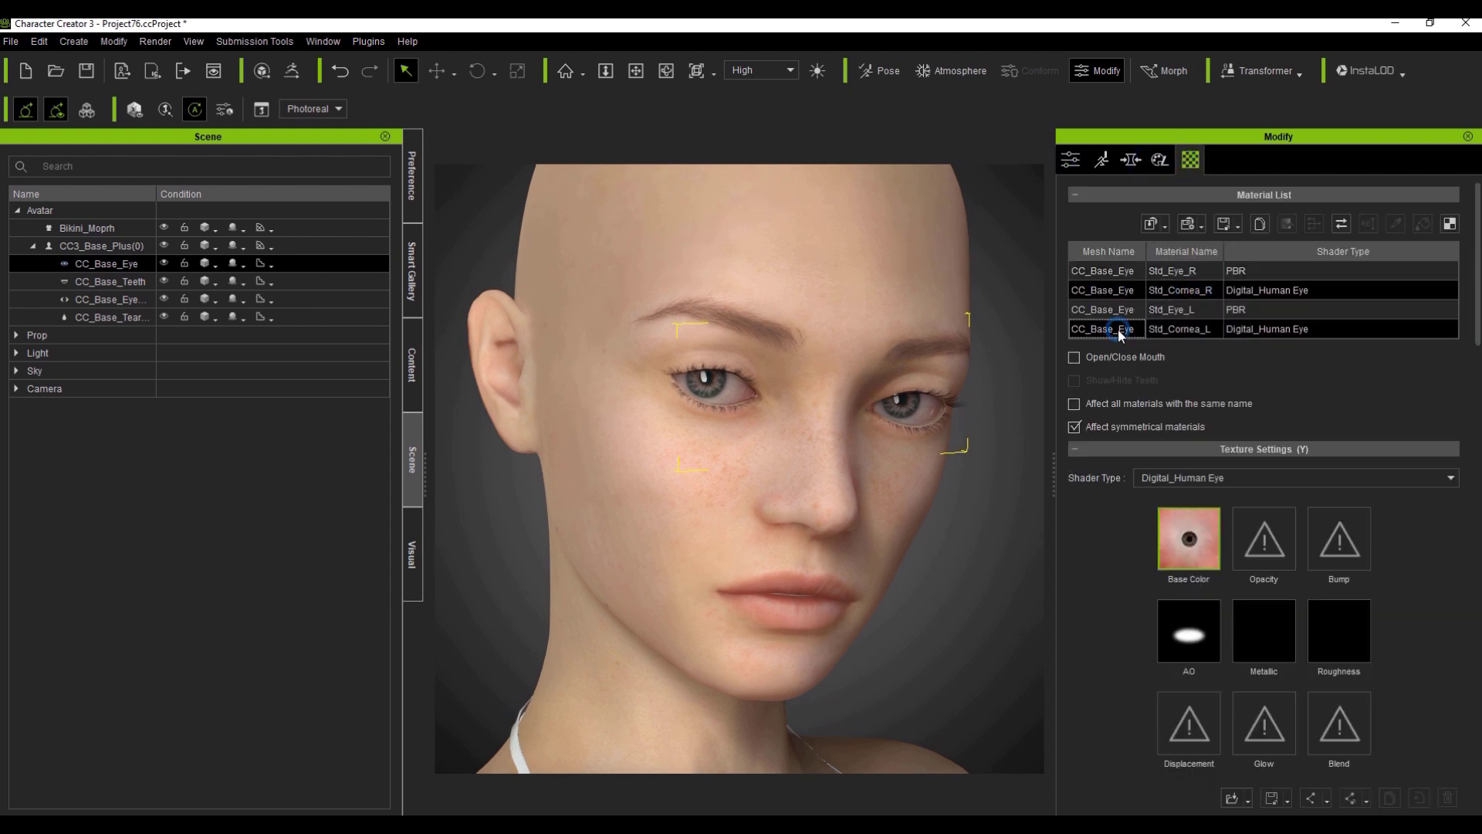
Step: In the cornea materials' Eye shader settings, set Shadow Radius to 0.327 and Shadow Hardness to 0.371
scroll(788, 482, "up", 3)
middle_click_drag(661, 478, 653, 499)
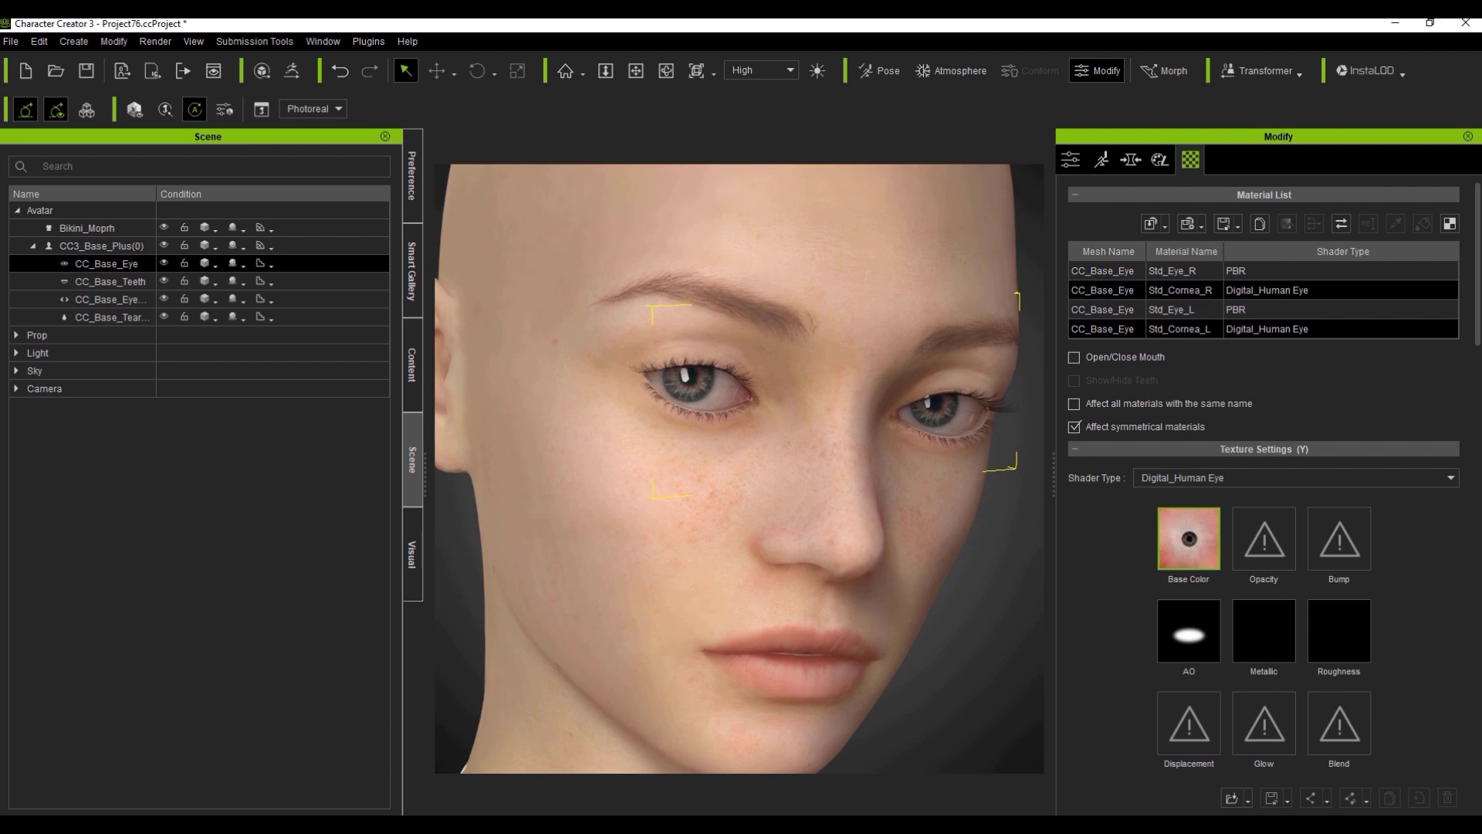
left_click_drag(1475, 295, 1479, 318)
scroll(1302, 392, "down", 8)
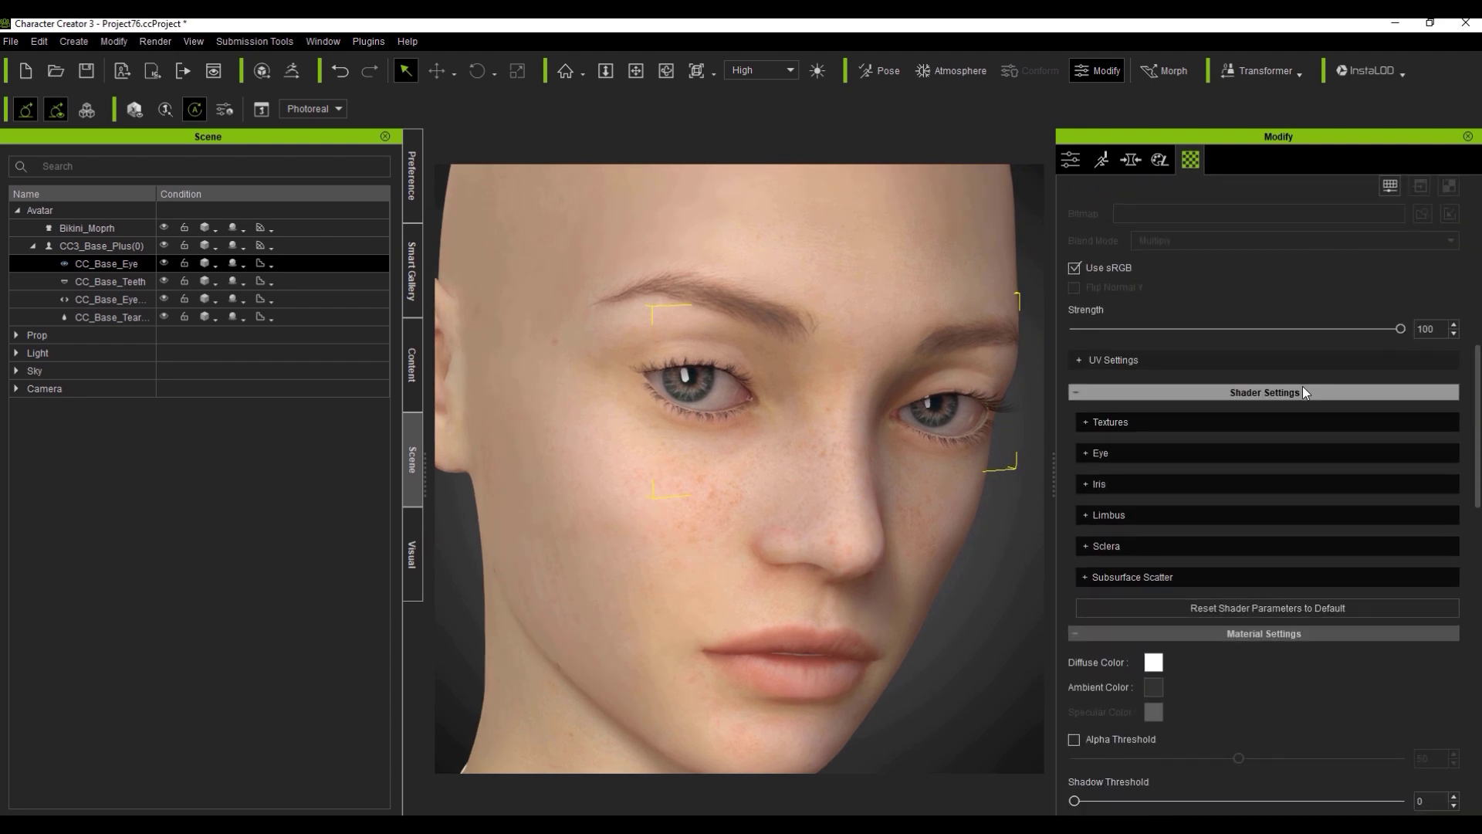
left_click(1265, 425)
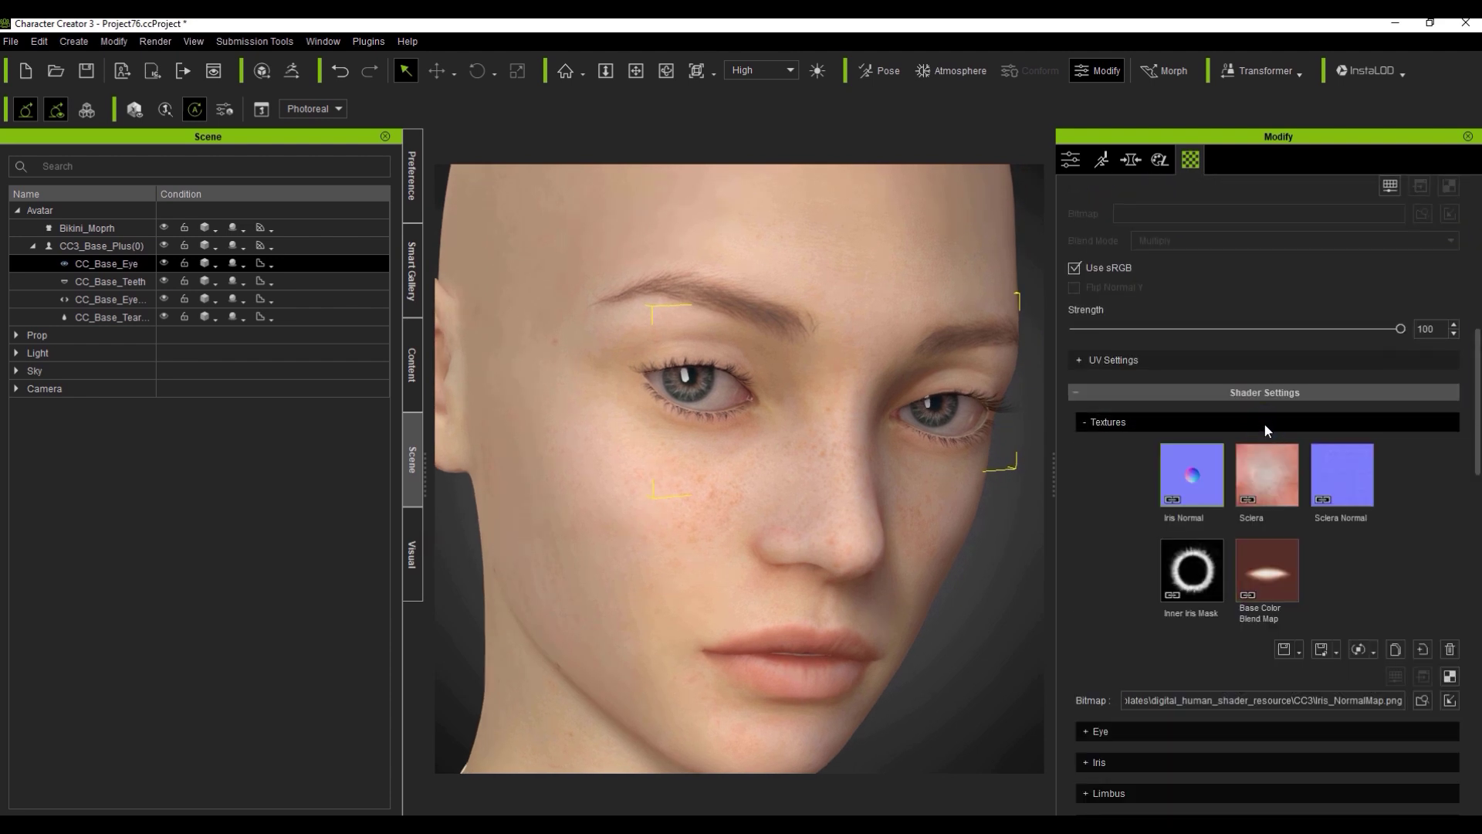
left_click(1258, 423)
left_click(1207, 452)
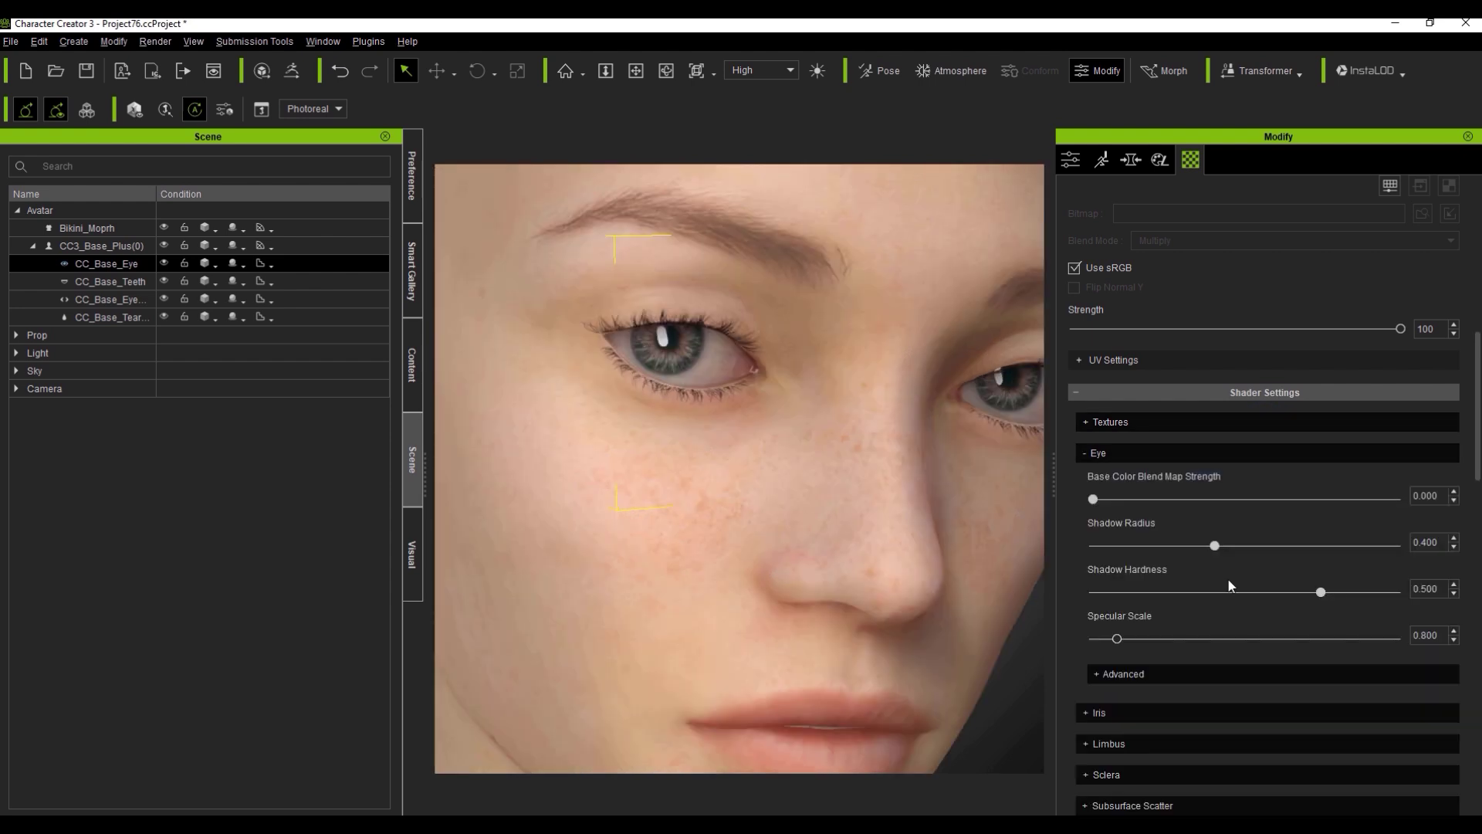
mouse_move(1239, 544)
left_mouse_down()
mouse_move(1127, 545)
mouse_move(1184, 546)
left_mouse_up()
left_click_drag(1287, 591, 1303, 592)
Step: In the Iris shader settings, set Iris Depth Scale to 1.186, Iris Color Brightness to 1.134 and IOR to 1.433
scroll(1211, 646, "down", 1)
left_click(1119, 663)
scroll(1123, 663, "down", 1)
left_click_drag(1201, 664, 1237, 666)
scroll(1244, 678, "down", 1)
mouse_move(1153, 711)
left_mouse_down()
mouse_move(1185, 713)
mouse_move(1161, 715)
left_mouse_up()
scroll(1161, 714, "down", 3)
left_click_drag(1161, 620, 1127, 608)
left_click(1143, 655)
scroll(1137, 705, "down", 2)
scroll(1073, 576, "up", 20)
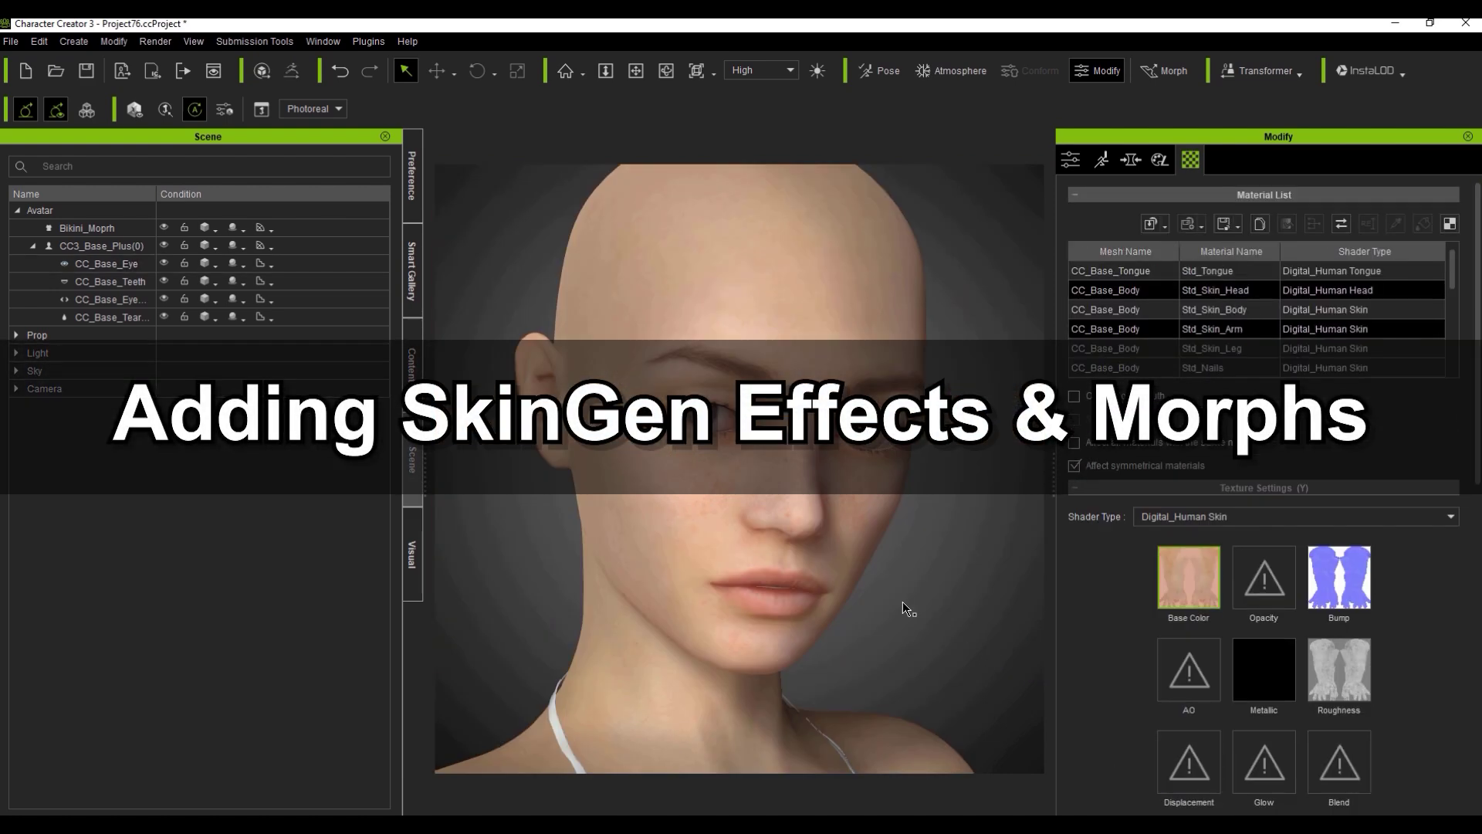
Step: Set the opacity of the head's Face Decal skin layer to 15
right_click_drag(903, 605, 841, 590)
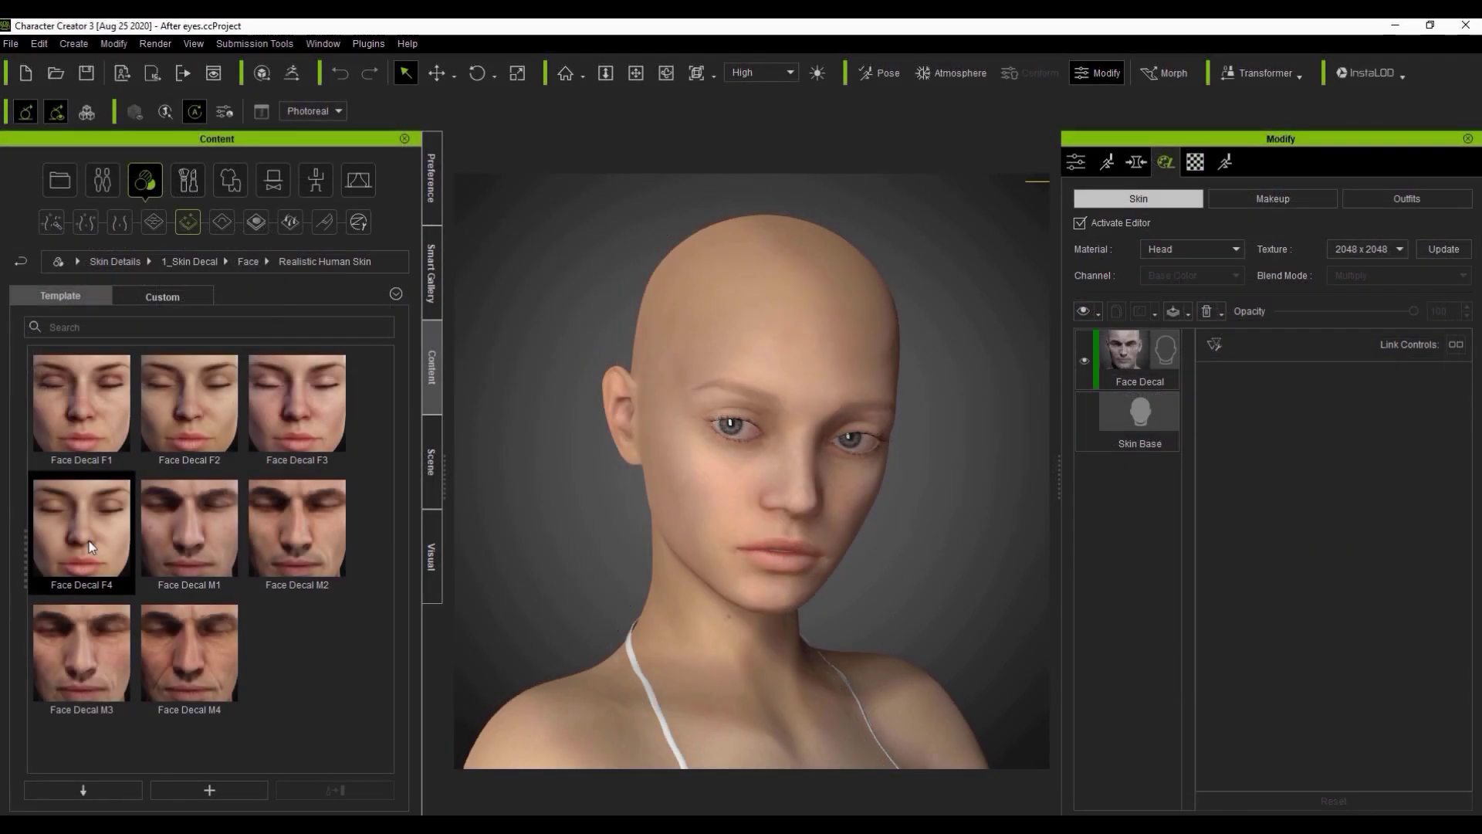
left_click(1117, 369)
left_click_drag(1373, 310, 1298, 311)
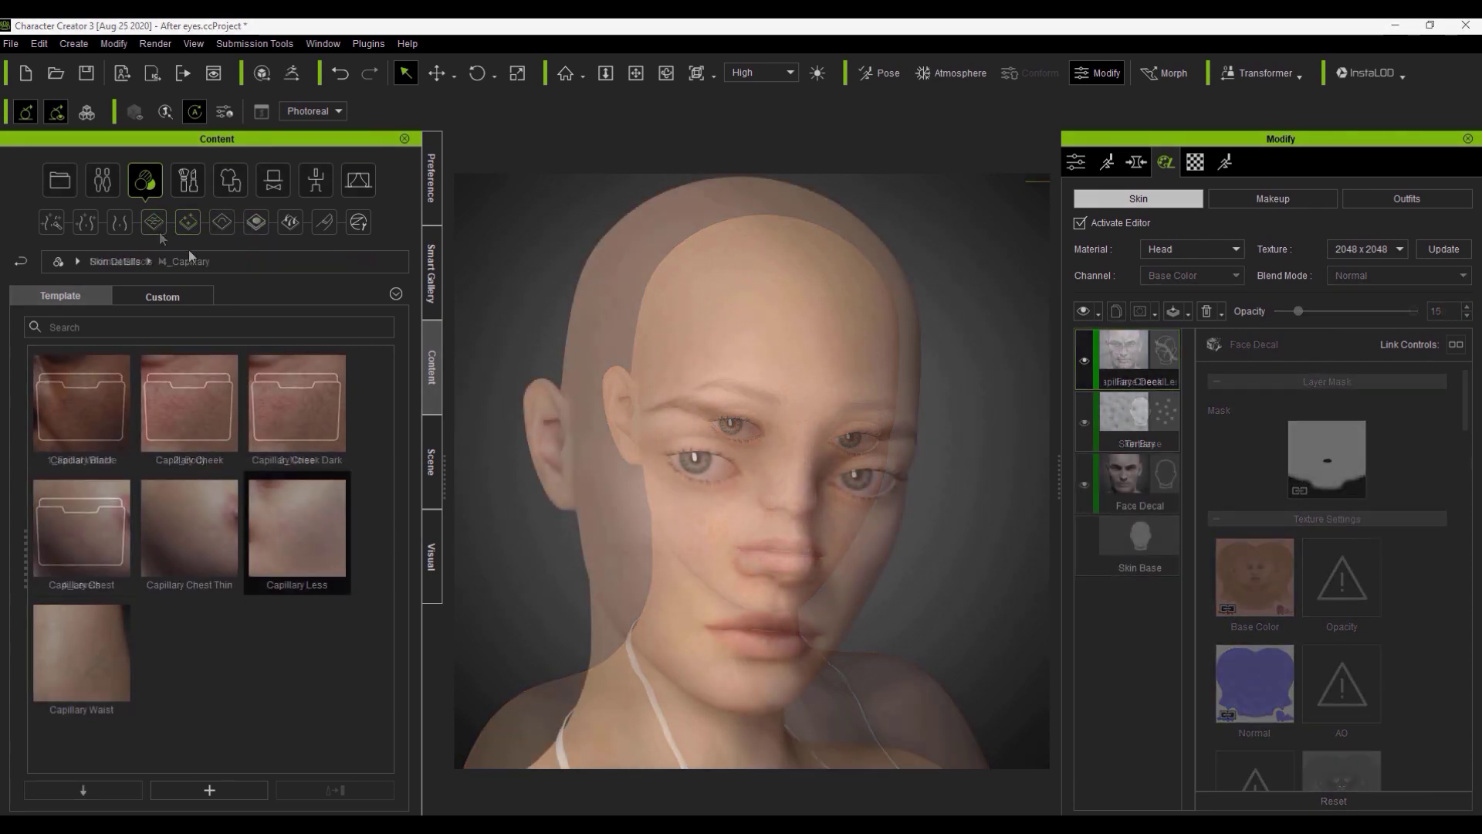
Step: Add the Dull Skin Eye effect from the skin details' 3_Coloration category to the head
left_click(115, 261)
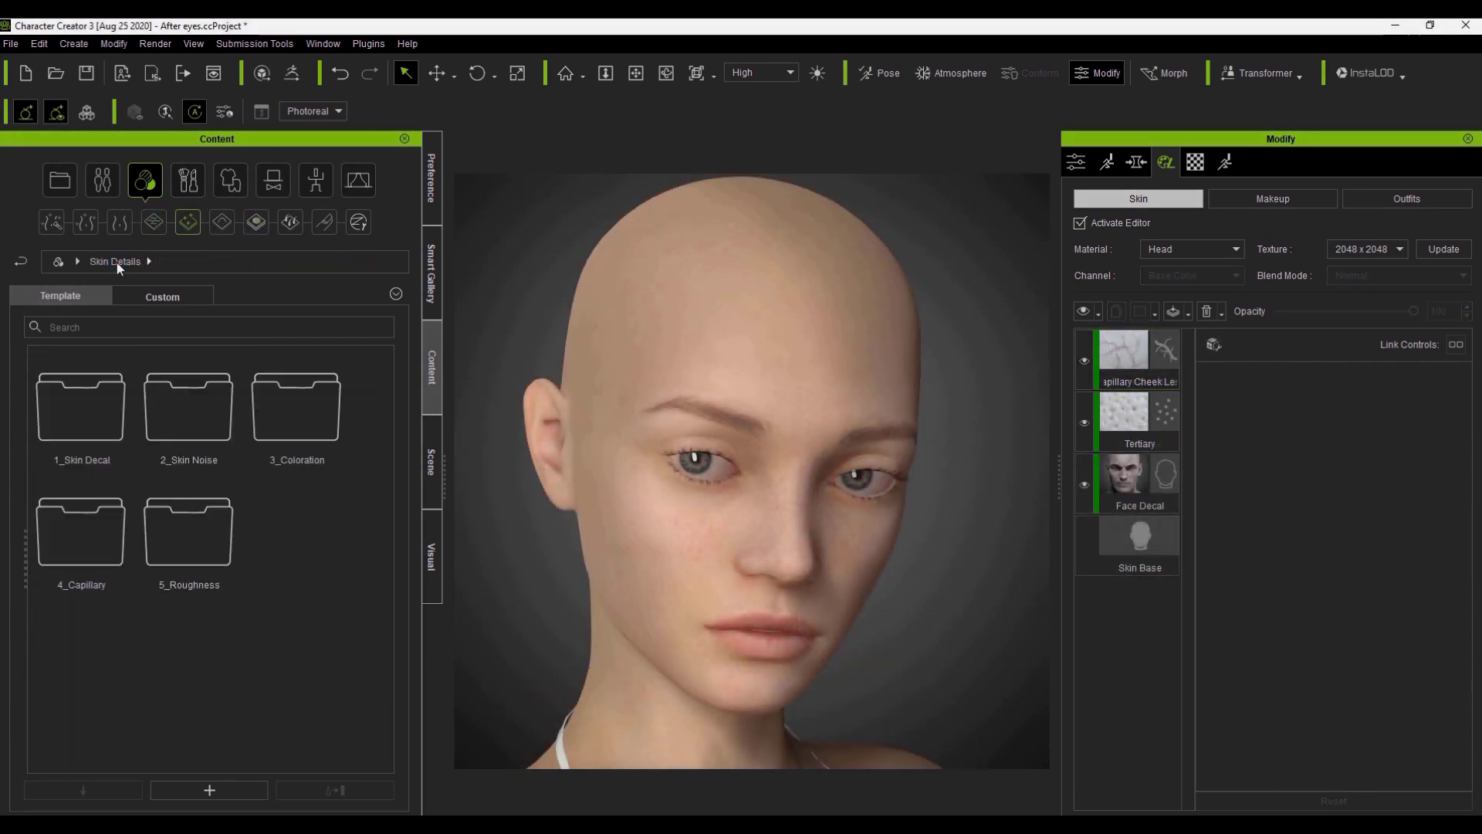
double_click(311, 427)
double_click(189, 403)
scroll(809, 448, "up", 5)
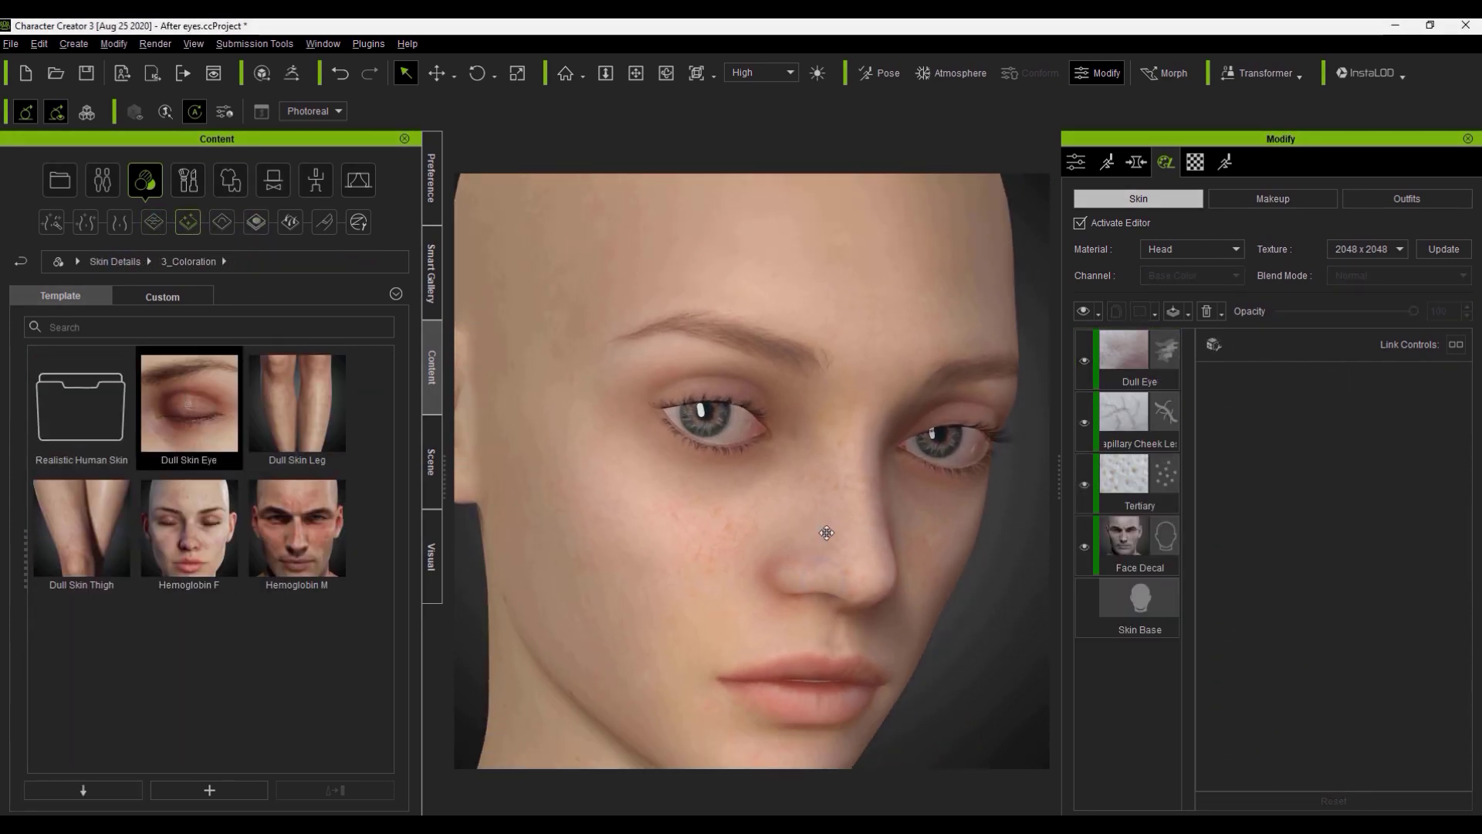
Step: Add the Realistic Human Skin version of the Dull Skin Eye coloration and lower the coloration layer's opacity
left_click(123, 261)
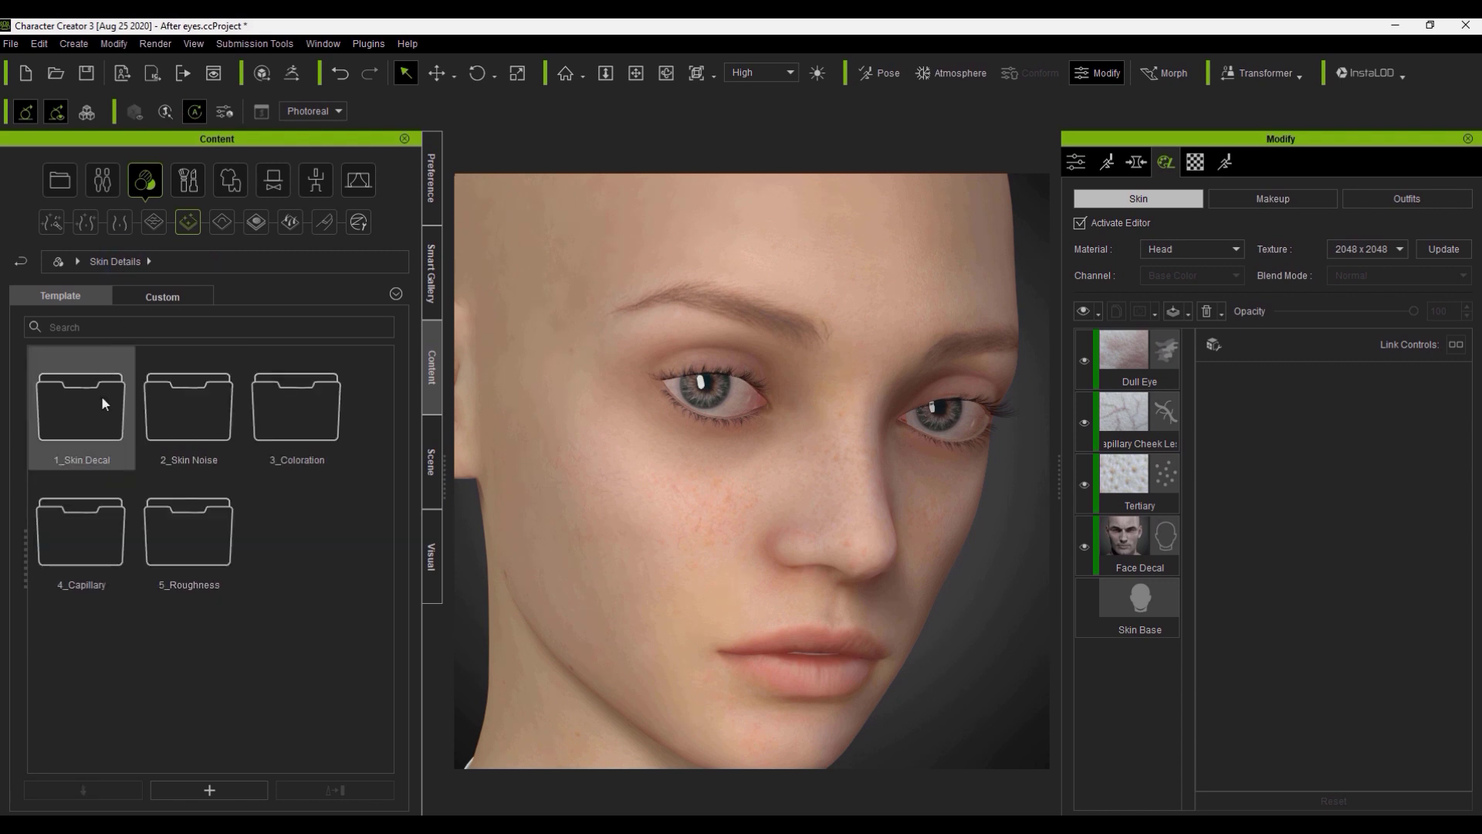
double_click(296, 409)
double_click(81, 409)
double_click(86, 513)
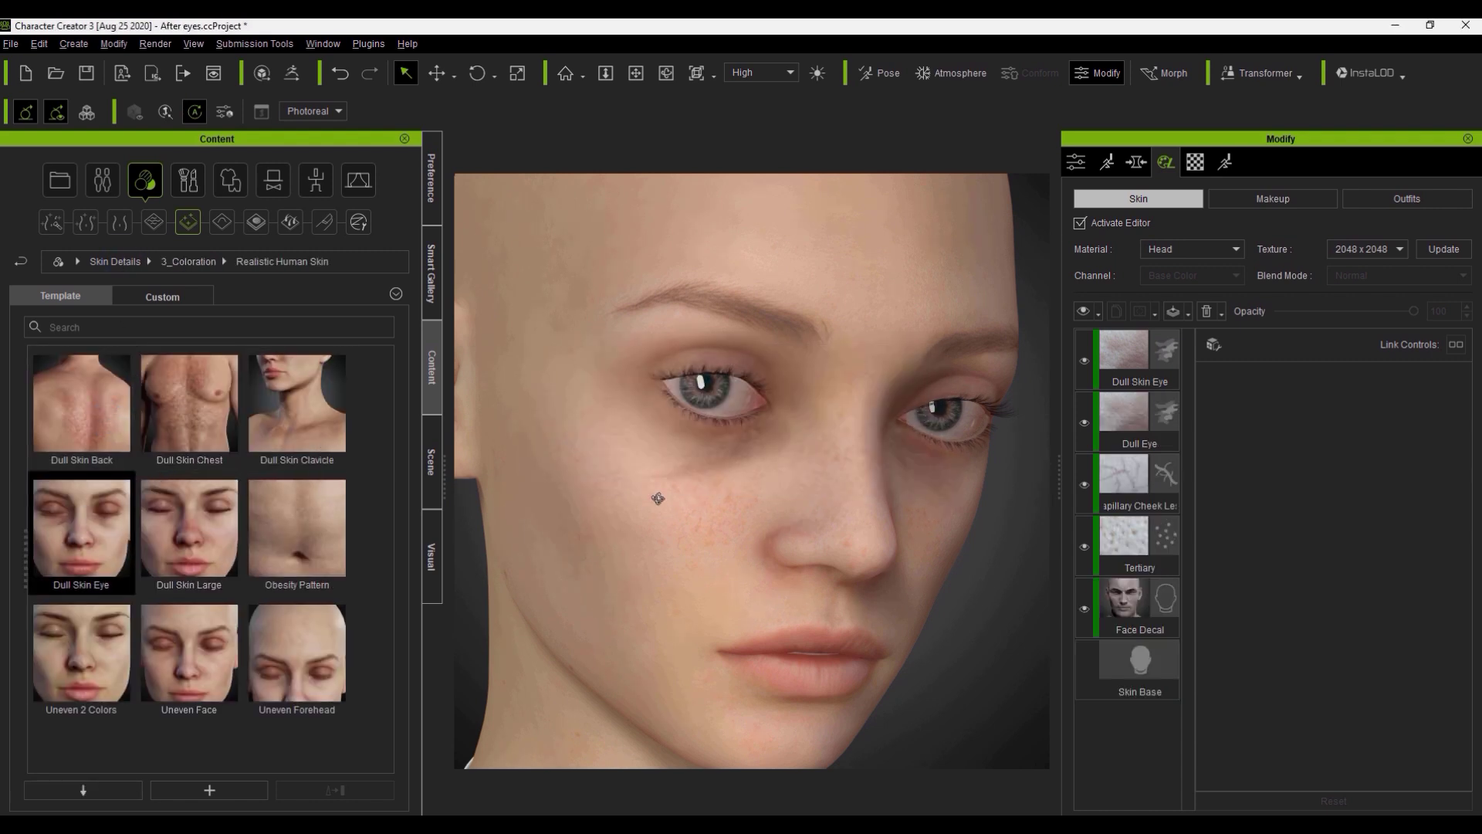
left_click_drag(1328, 311, 1305, 312)
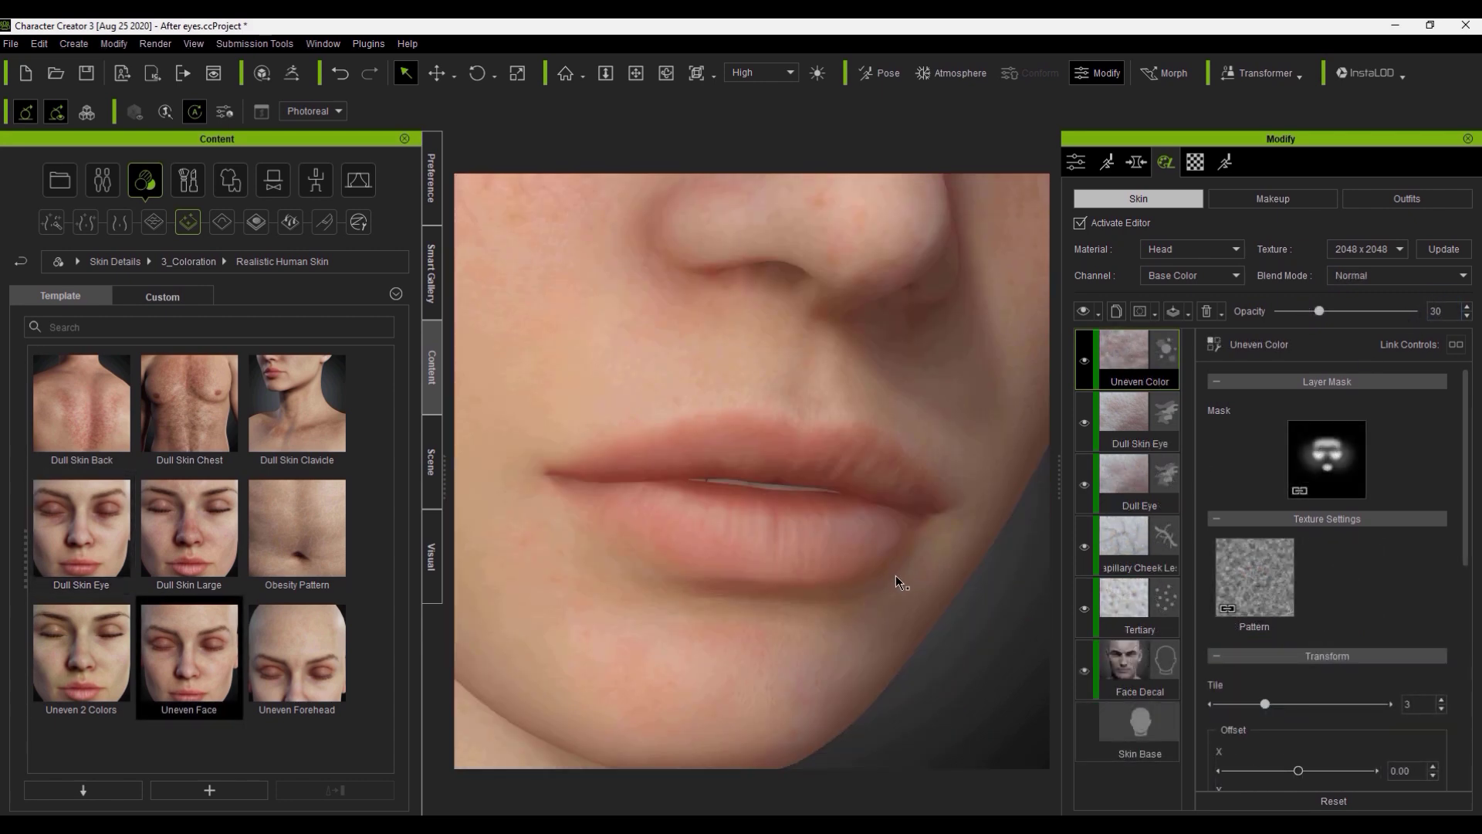
Step: Add the Realistic Human Skin effect Lip Wrinkle 1 from the facial wrinkle normal effects and select its layer
left_click(151, 228)
double_click(96, 423)
double_click(91, 423)
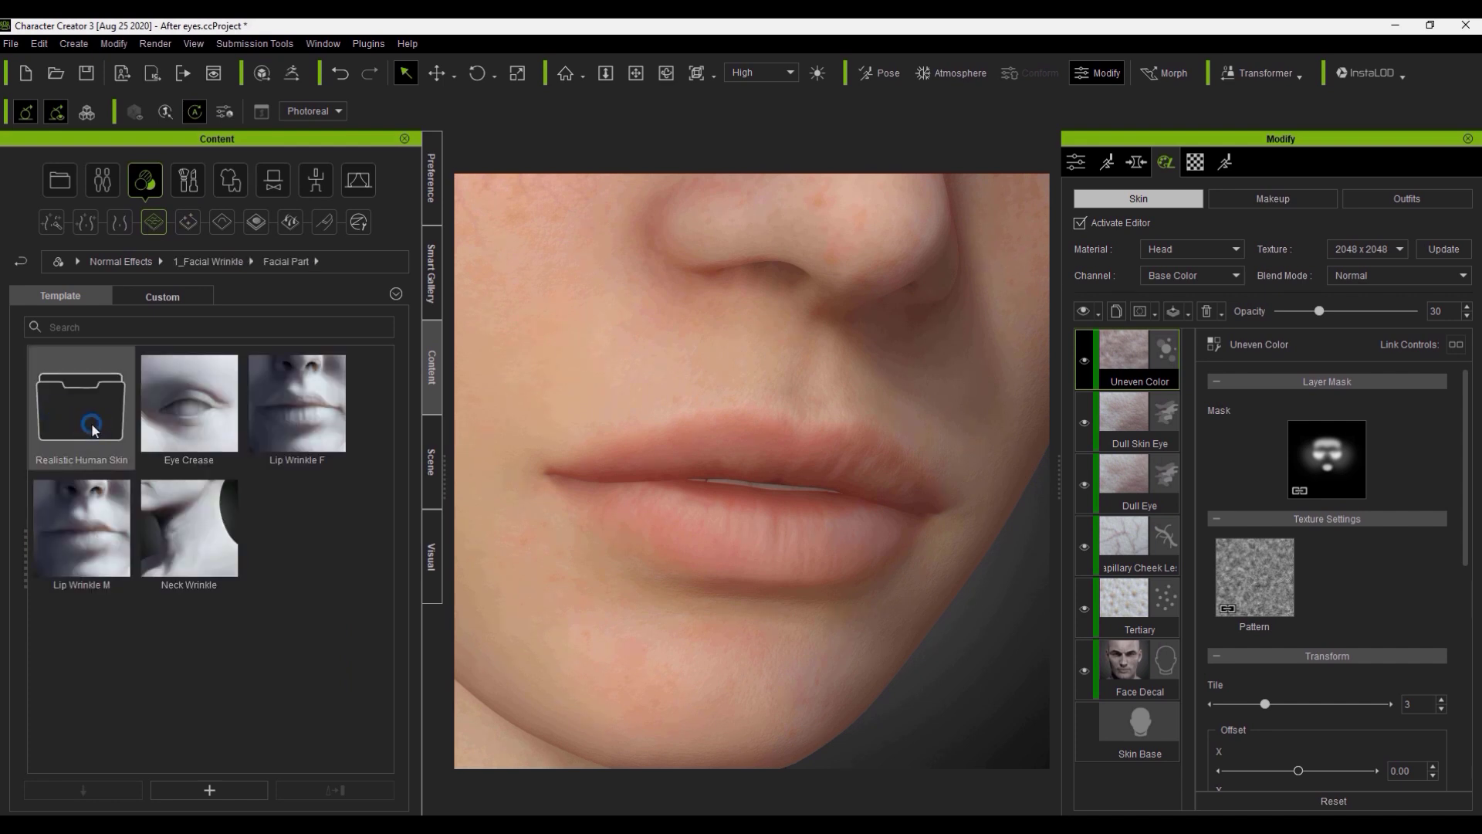
left_click_drag(387, 409, 373, 653)
double_click(297, 459)
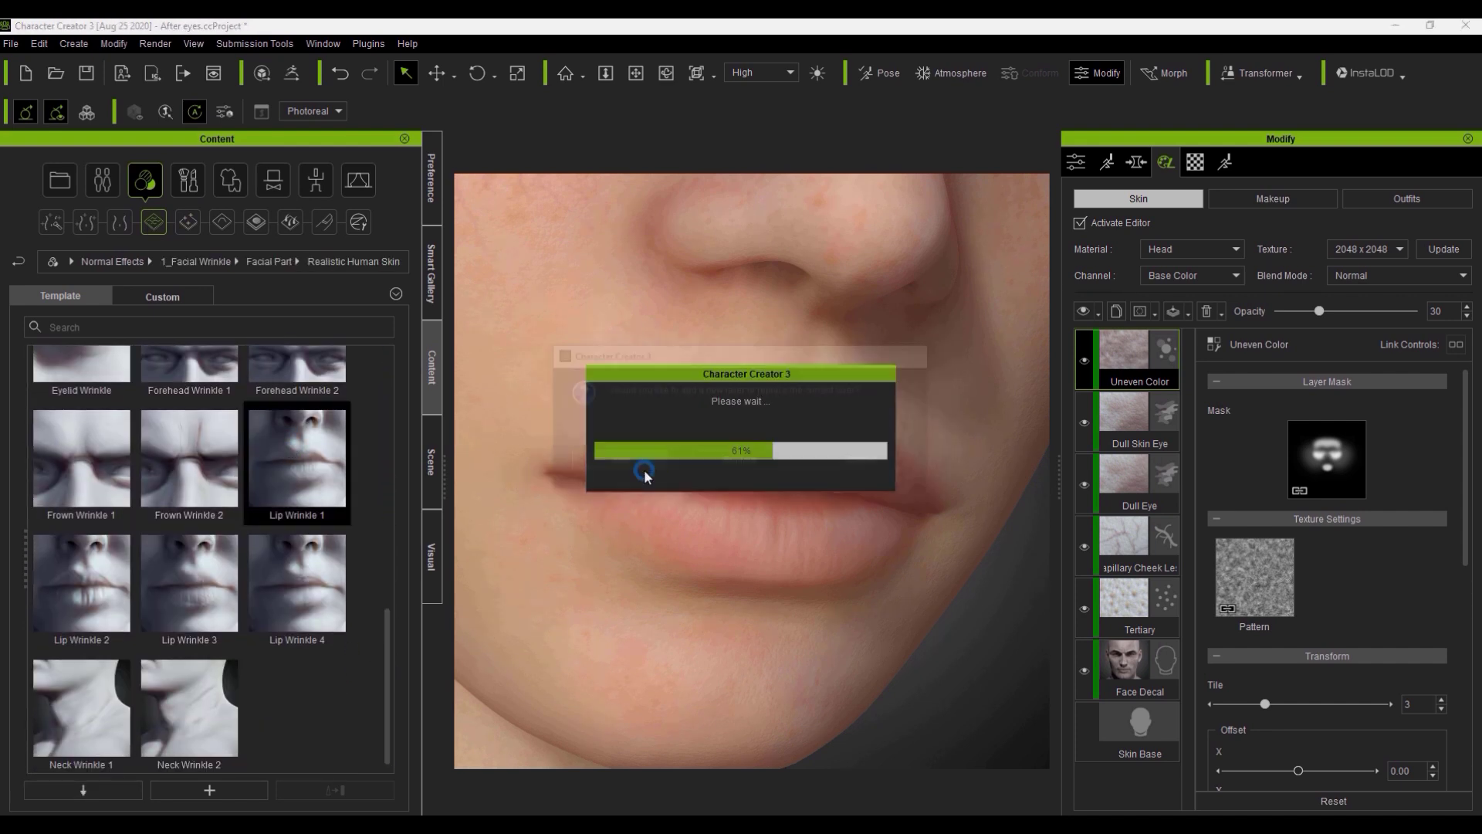
left_click(1123, 356)
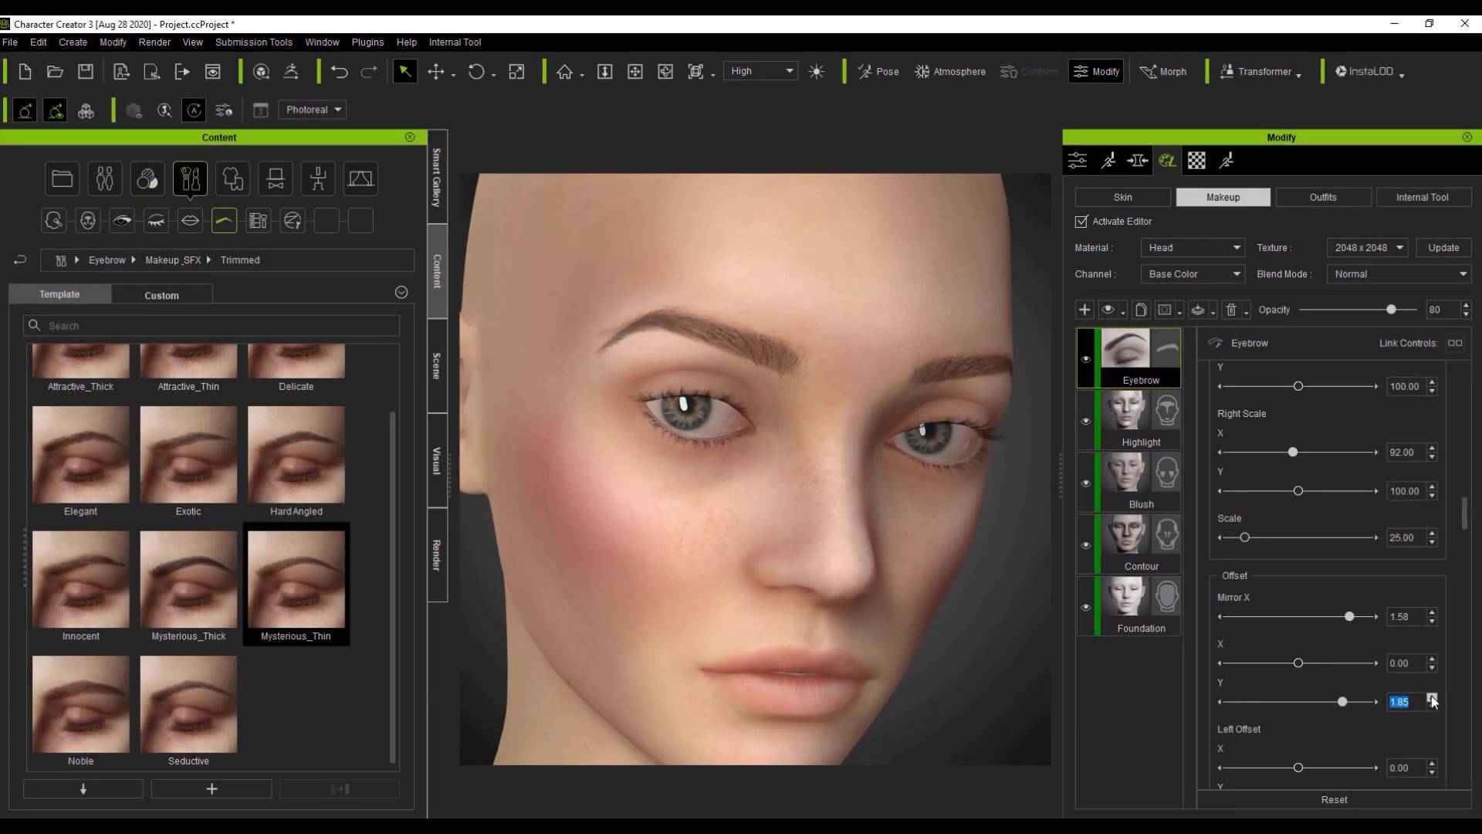
Step: Raise the Eyebrow makeup layer's Y offset to 1.88 and increase its mirror rotation slightly
left_click(1432, 697)
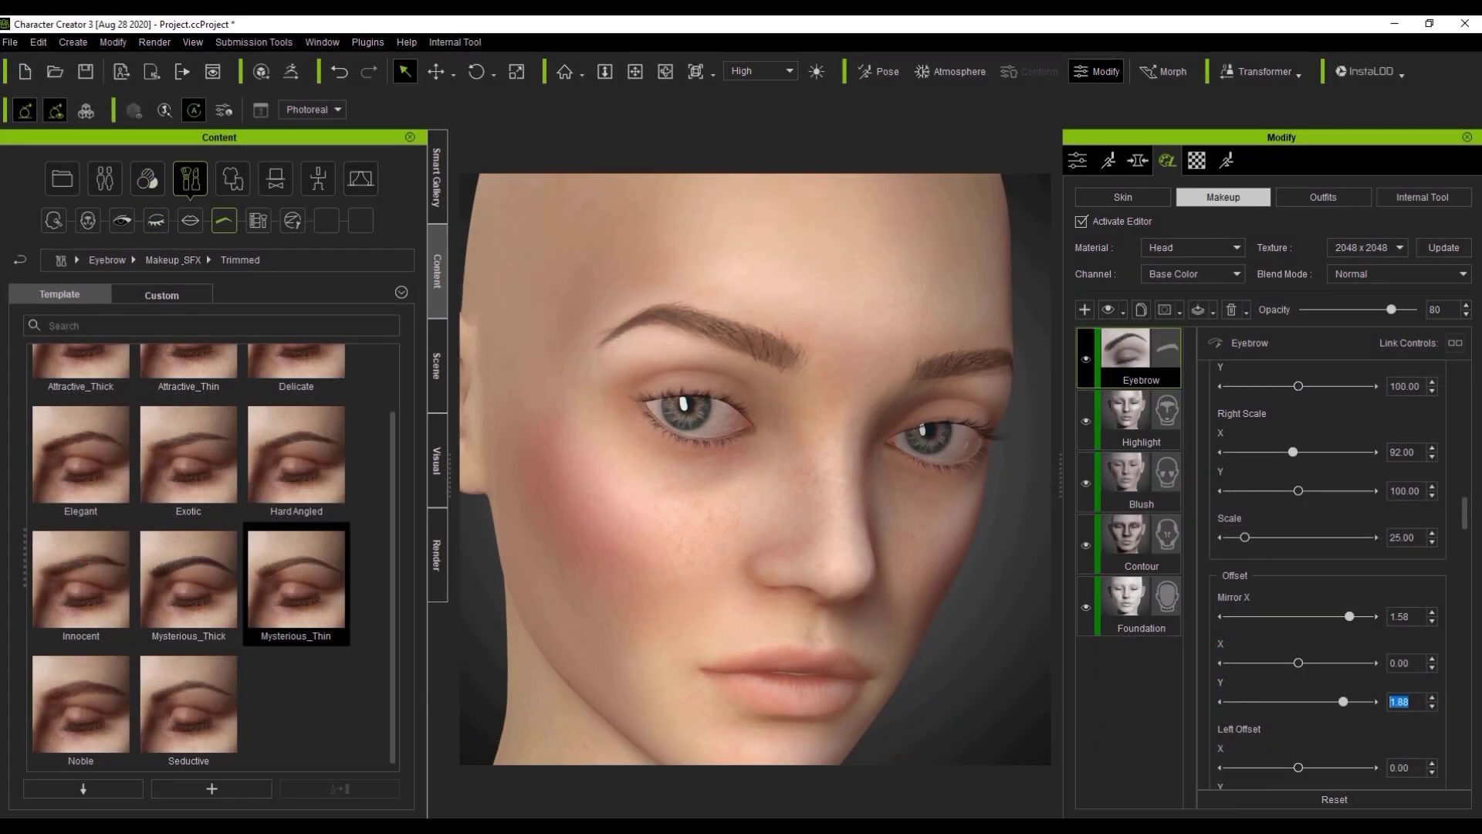
scroll(1328, 579, "down", 4)
left_click(1432, 707)
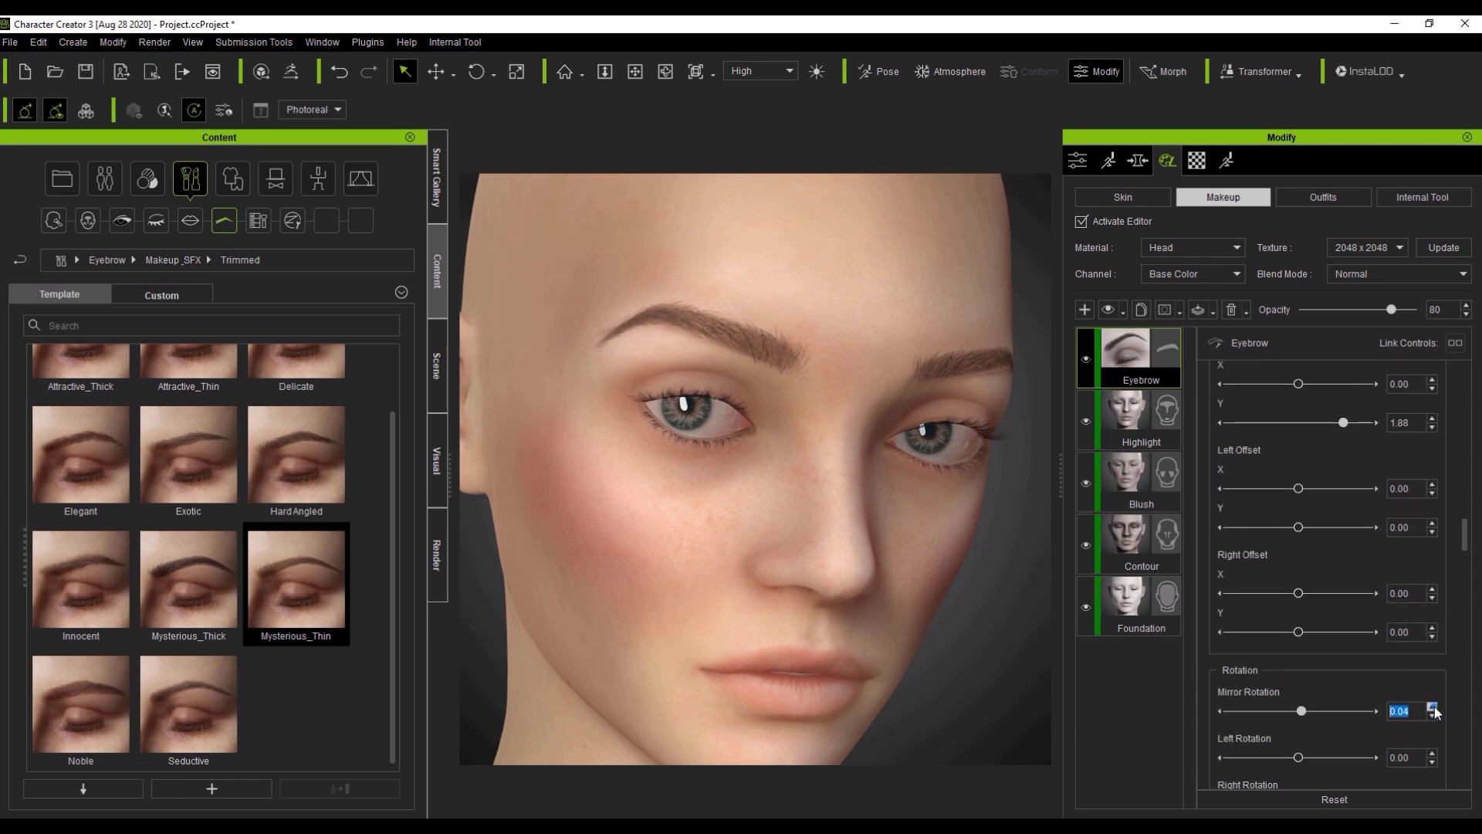
left_click(1433, 707)
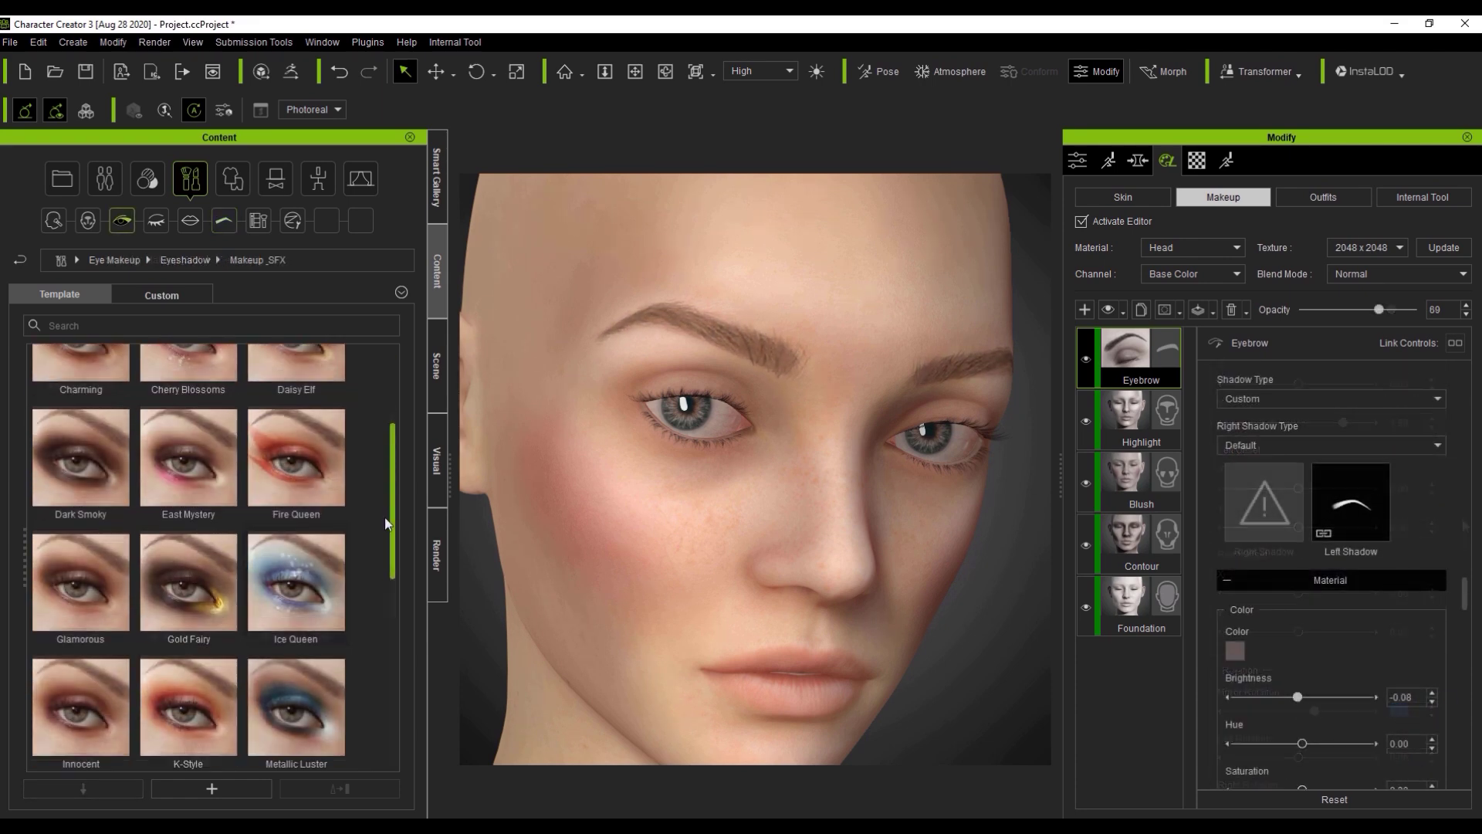
Step: Apply the Necromancer eyeshadow and the Intellectual lip makeup to the face
left_click_drag(388, 524, 382, 590)
double_click(100, 556)
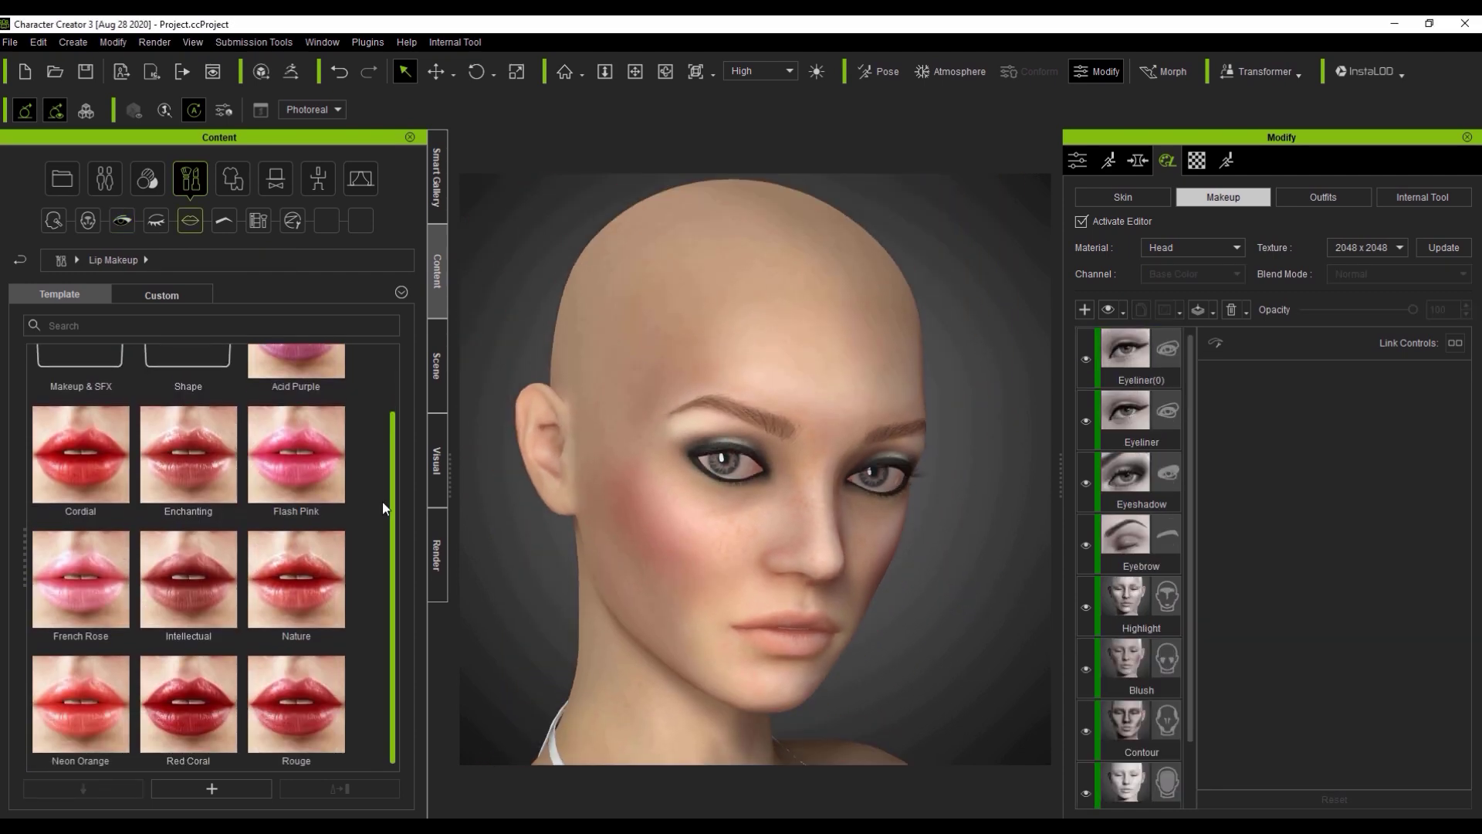
double_click(192, 602)
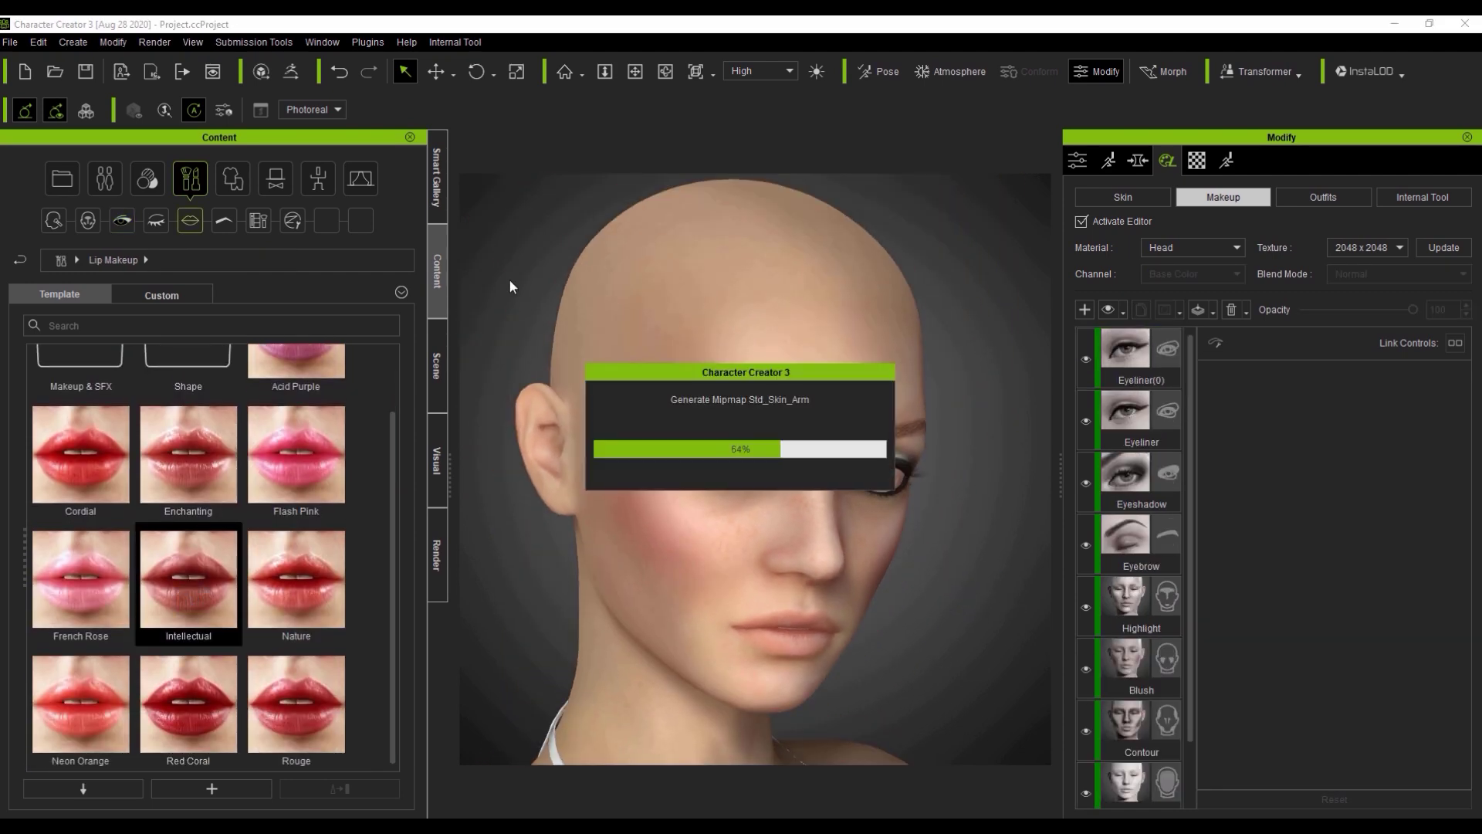
Step: Set the highlight opacity of the Lip makeup layer to 0
left_click_drag(1296, 744, 1128, 762)
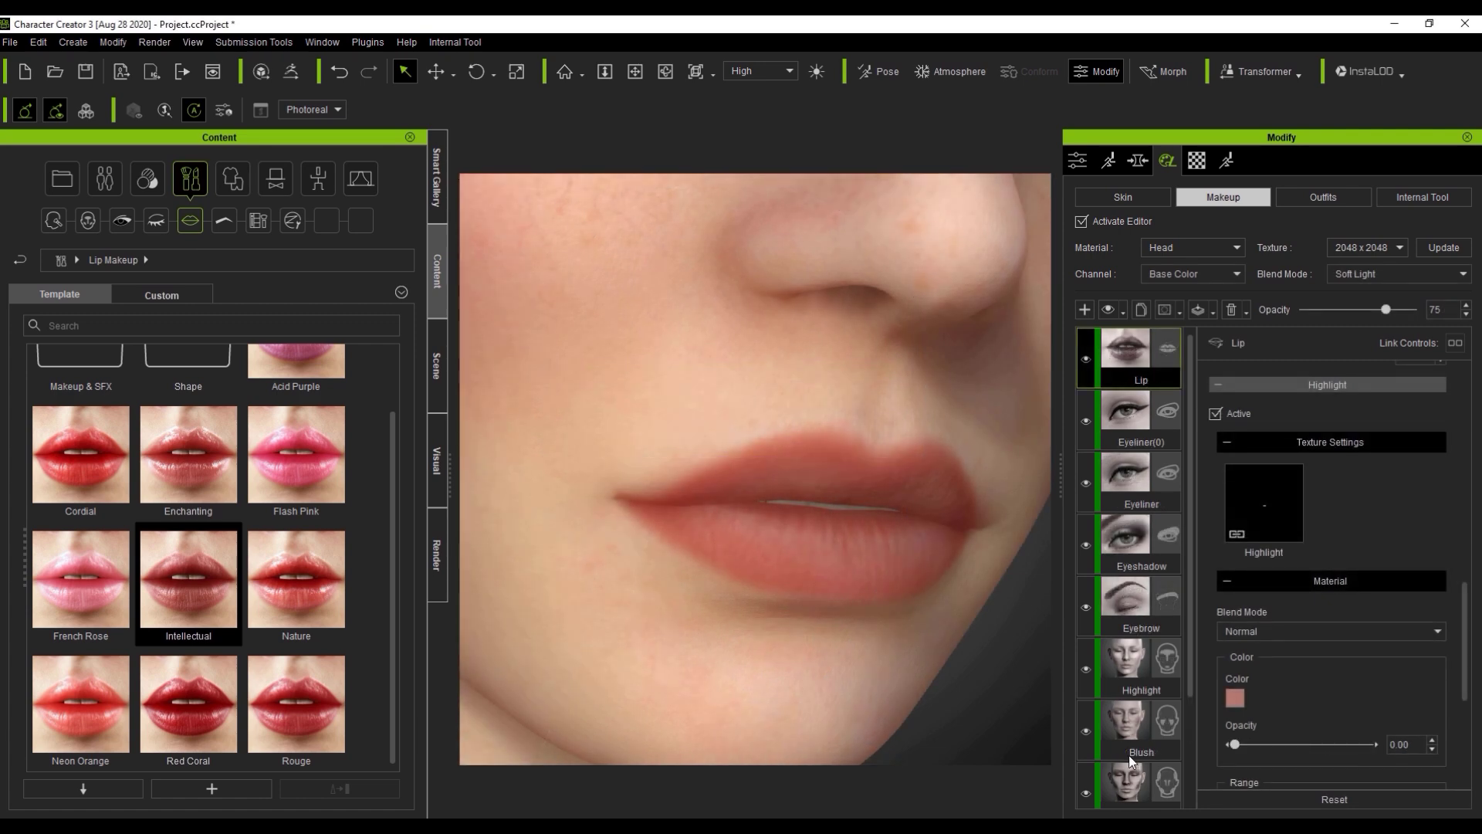
left_click_drag(1417, 744, 1337, 754)
type("0.50")
right_click_drag(996, 617, 1010, 764, "alt")
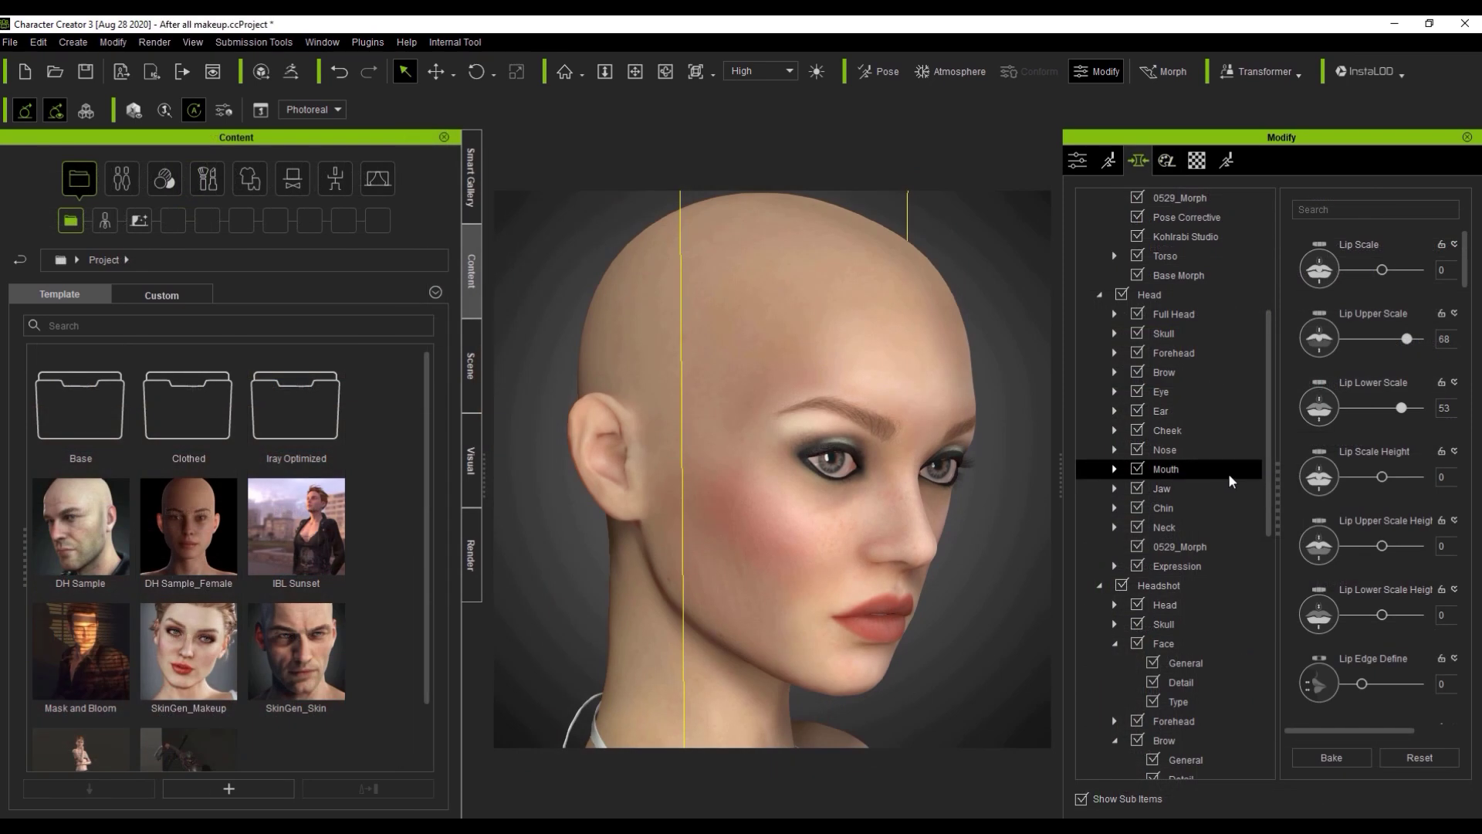
Step: Strongly increase one of the head's General ear morphs to make the ears stand out more
left_click(1117, 410)
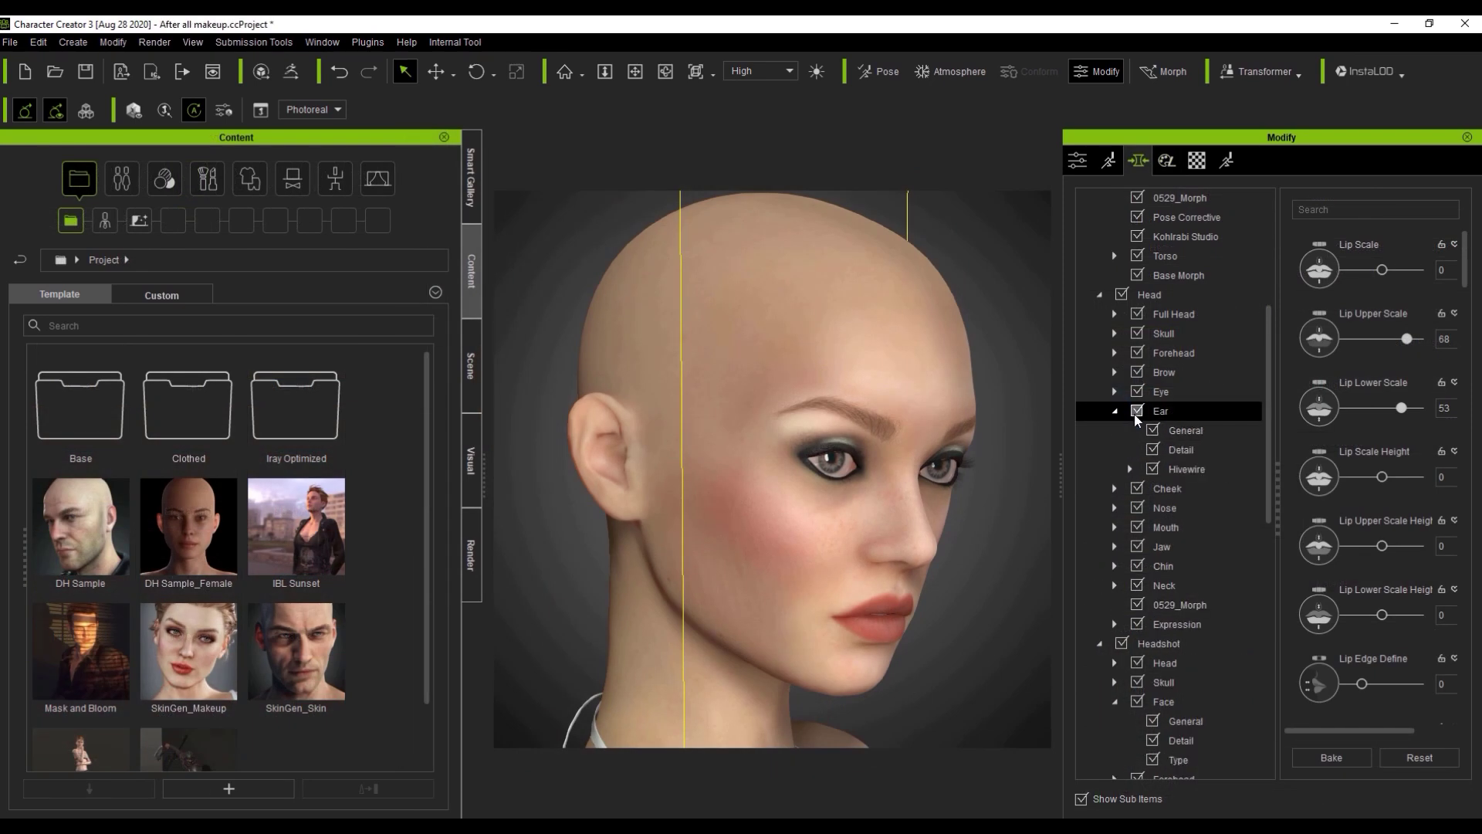
left_click(1221, 432)
left_click_drag(1462, 384, 1467, 588)
left_click_drag(1381, 563, 1438, 573)
Step: In the Detail ear morphs, set Ear Elf to 100 and Ear Elf Long to about 70
left_click(1193, 453)
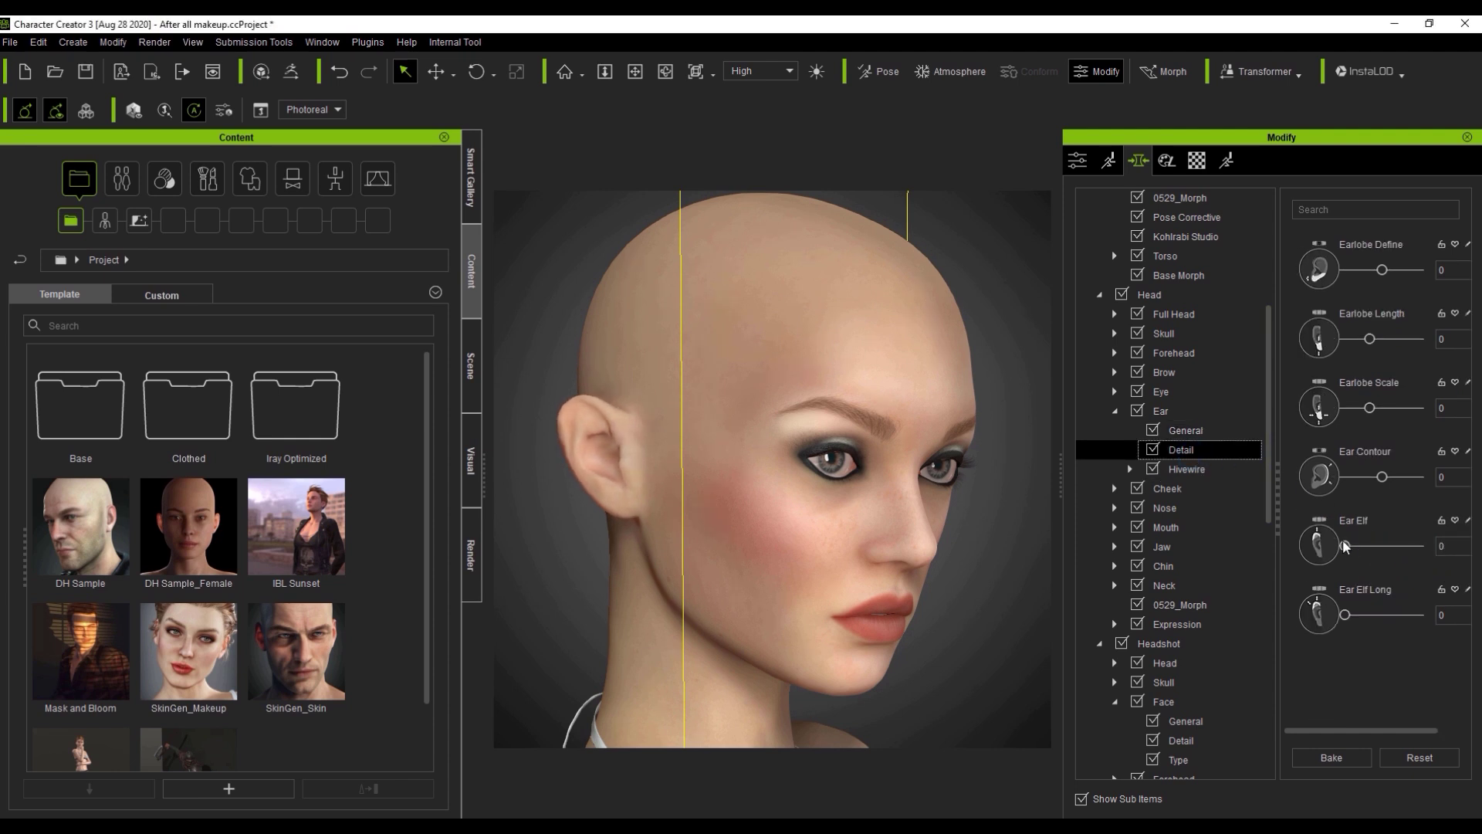
left_click_drag(1343, 545, 1437, 548)
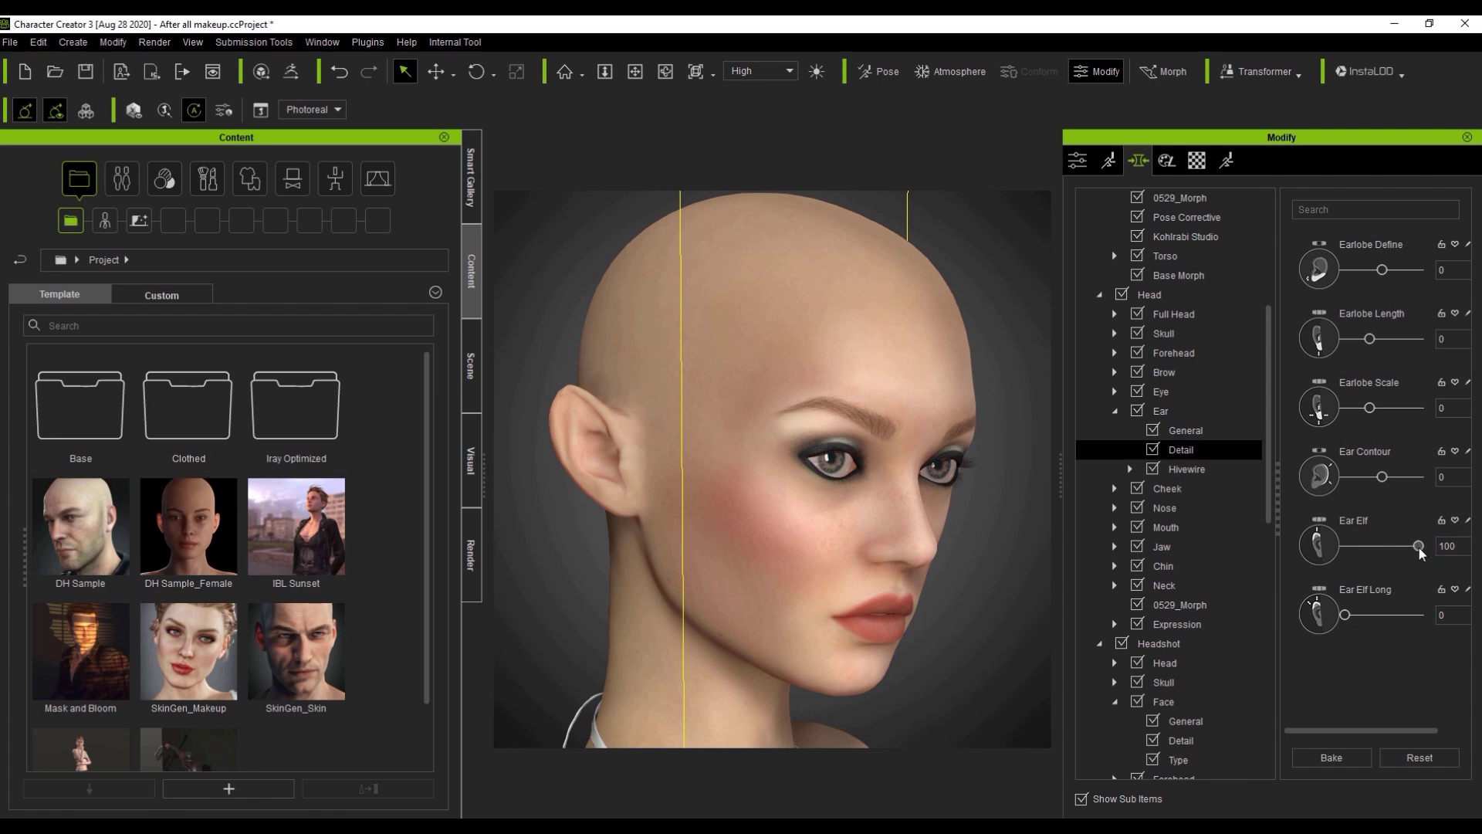
left_click_drag(1345, 614, 1384, 618)
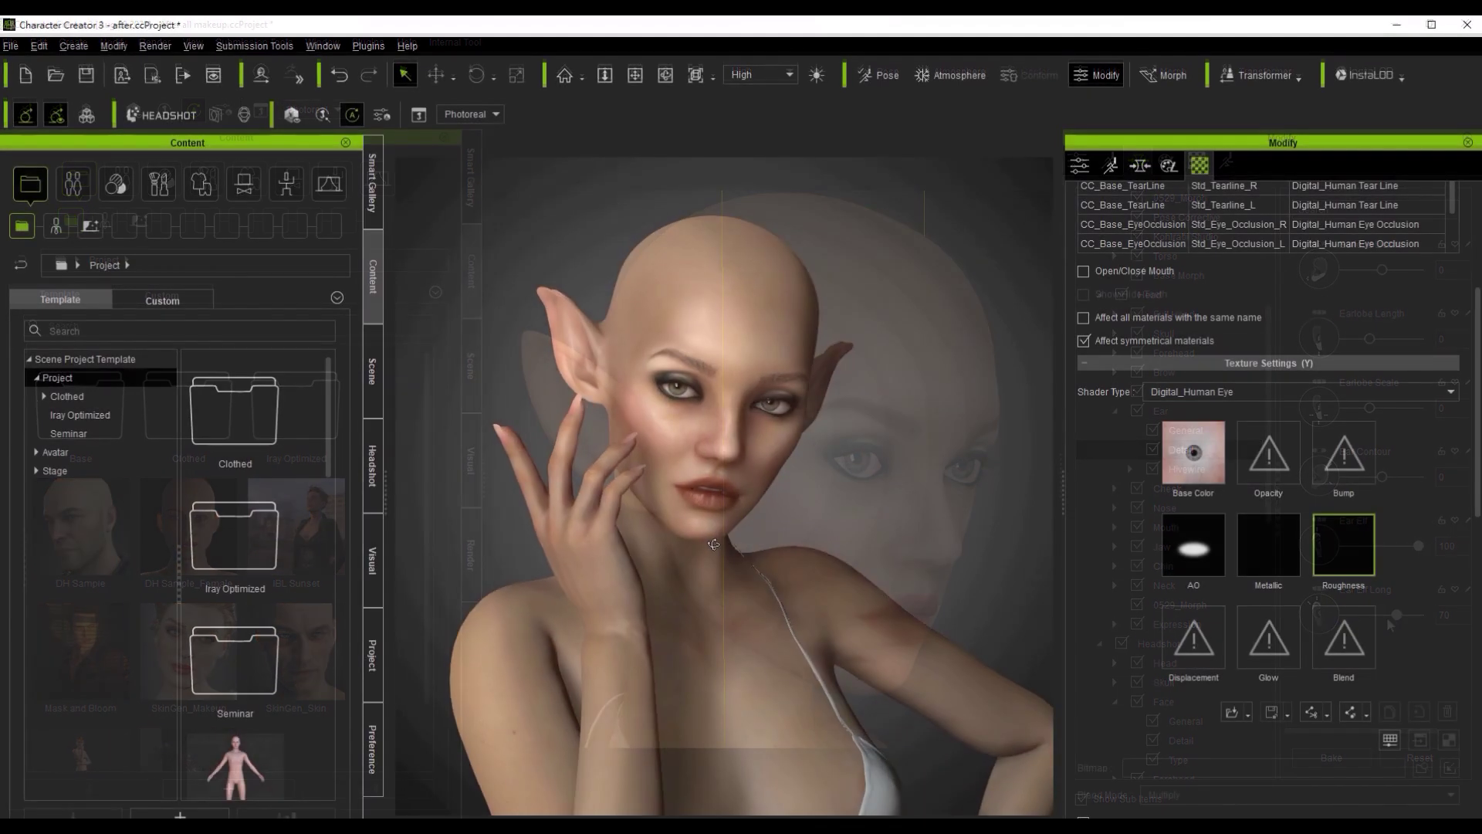
Step: Switch to the web browser and view the preview images of Claudia Hair for Genesis 3 and 8 Female(s) in the Daz store
right_click_drag(660, 545, 737, 545)
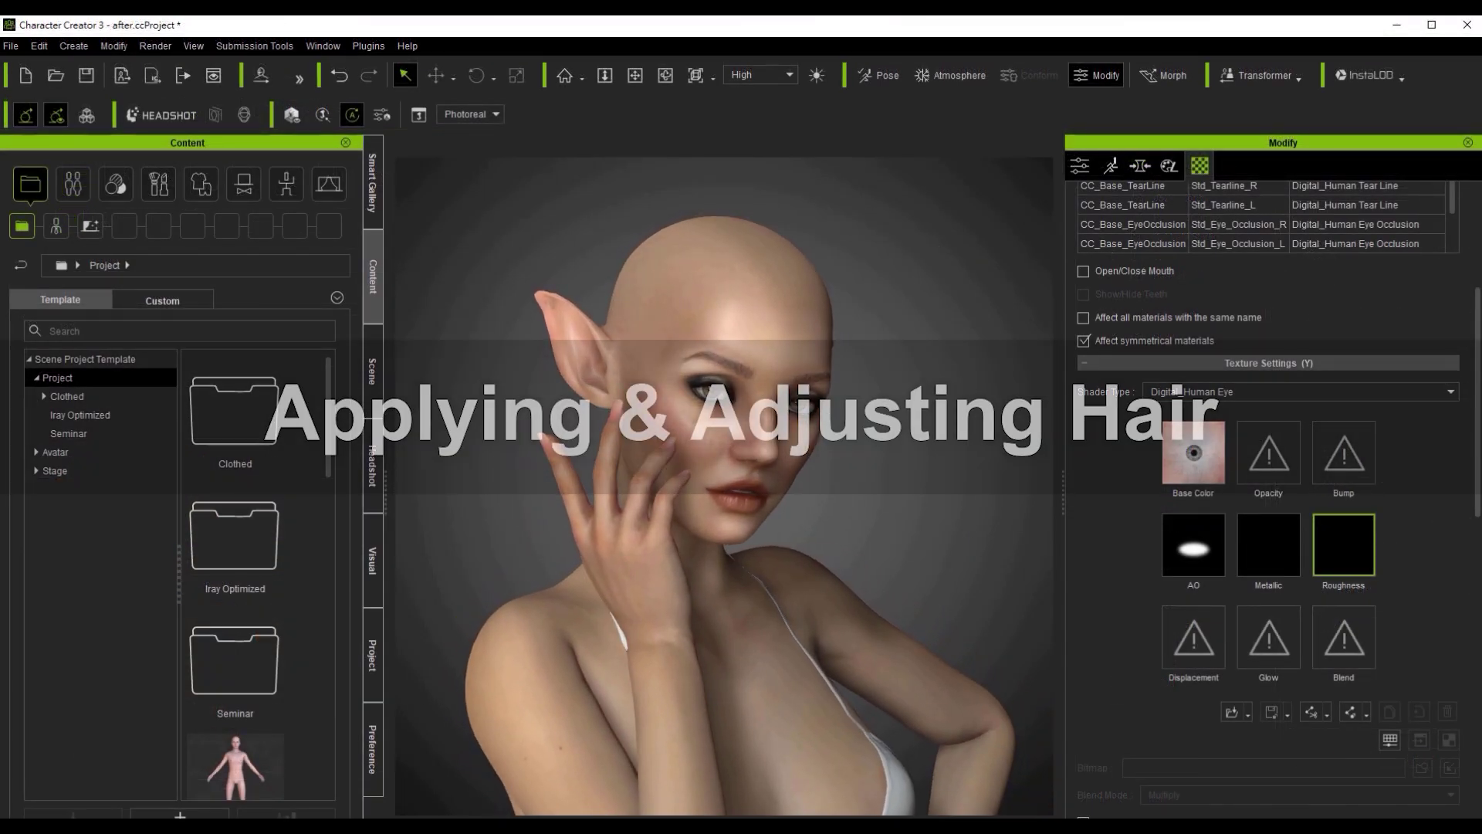
mouse_move(358, 824)
left_click(466, 810)
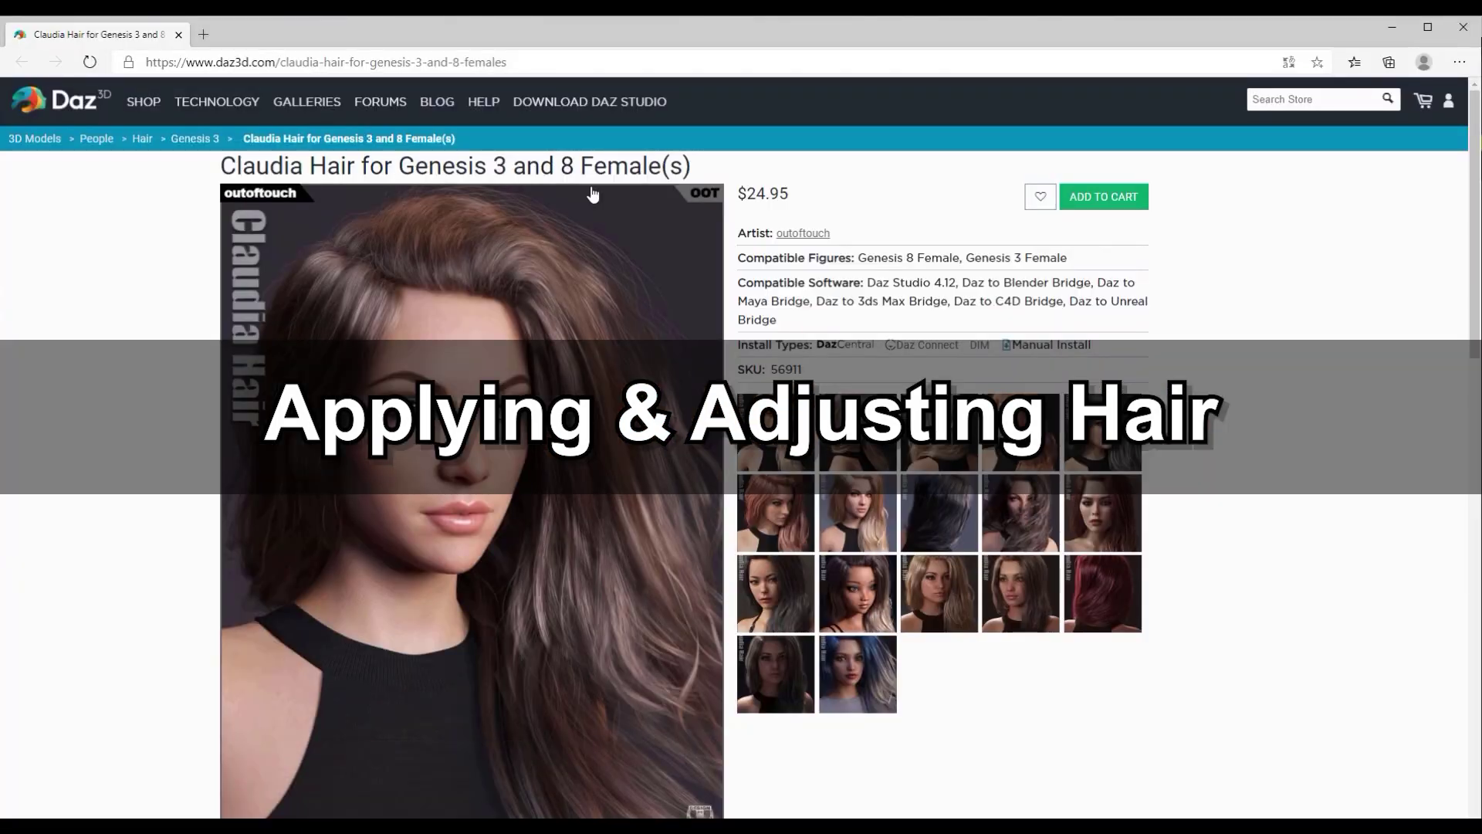
left_click(805, 550)
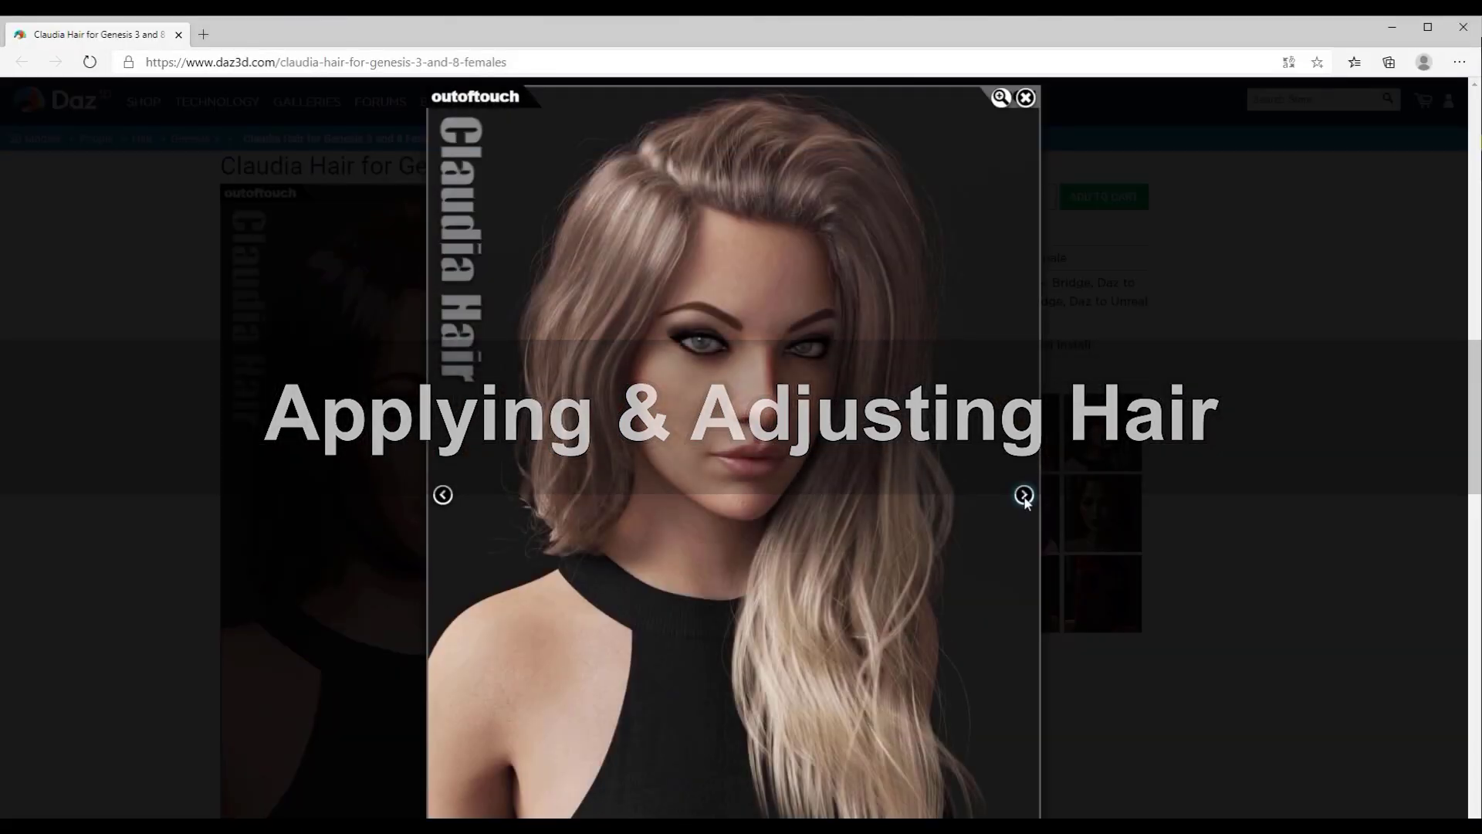
Step: Browse through further Claudia Hair preview images in the enlarged gallery and close it to return to the product page
left_click(1023, 494)
left_click(1023, 495)
left_click(1024, 495)
left_click(1024, 495)
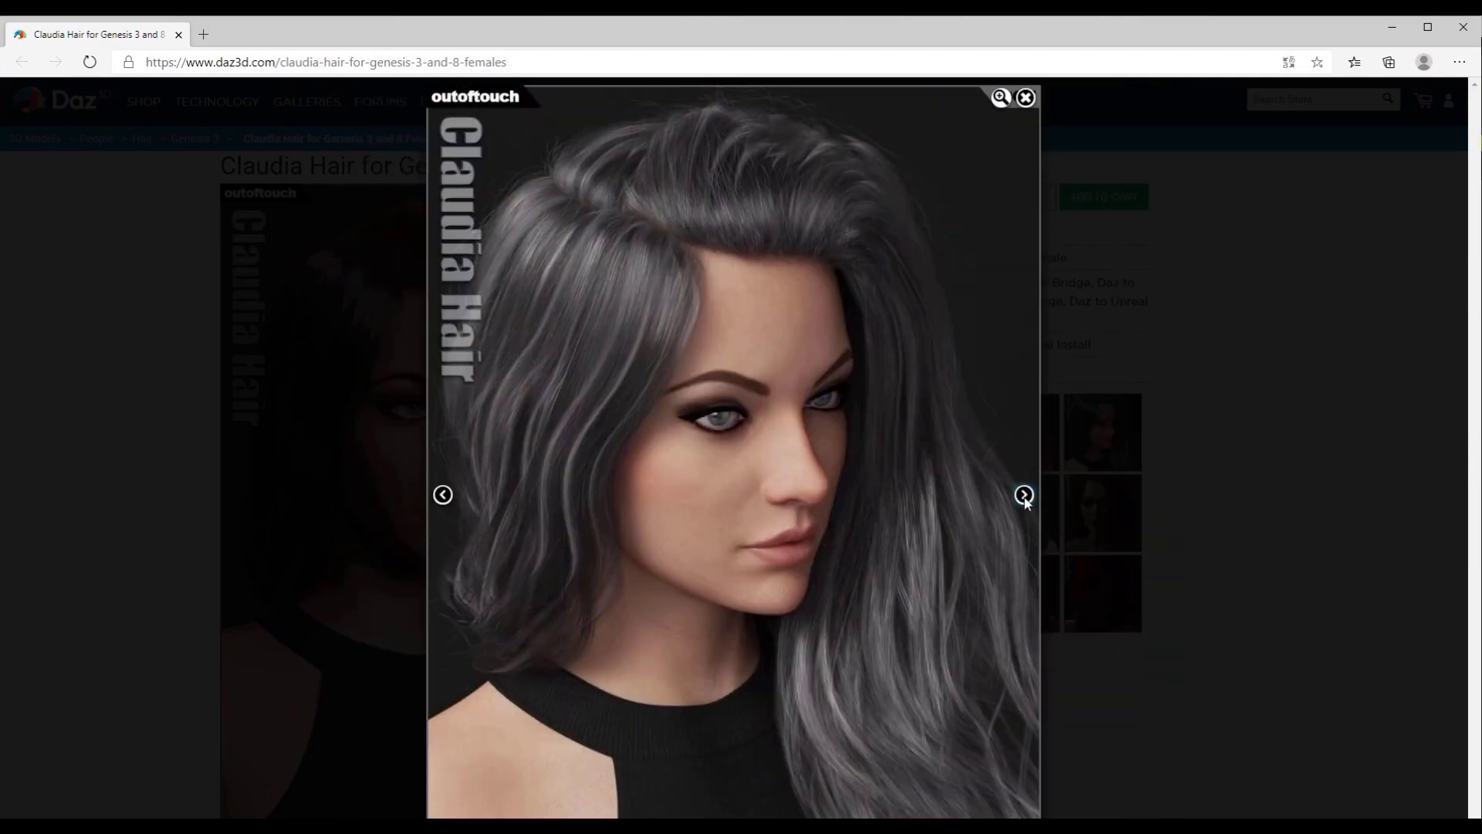
left_click(1023, 494)
left_click(1023, 495)
left_click(1172, 524)
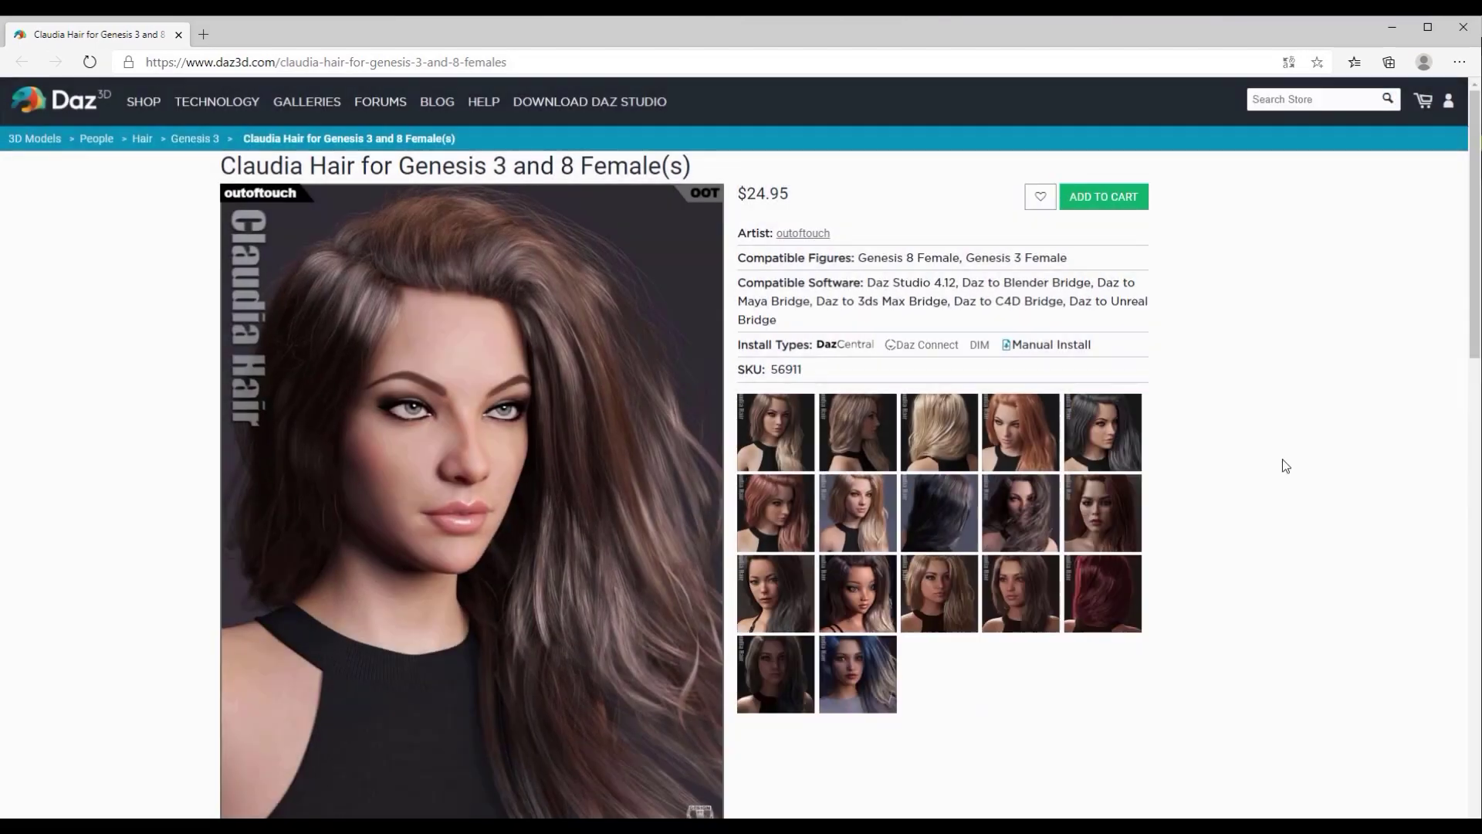
Step: Switch back to Character Creator 3 and apply the custom head accessory in New Folder1 to give the elf the Claudia hair
left_click(1391, 27)
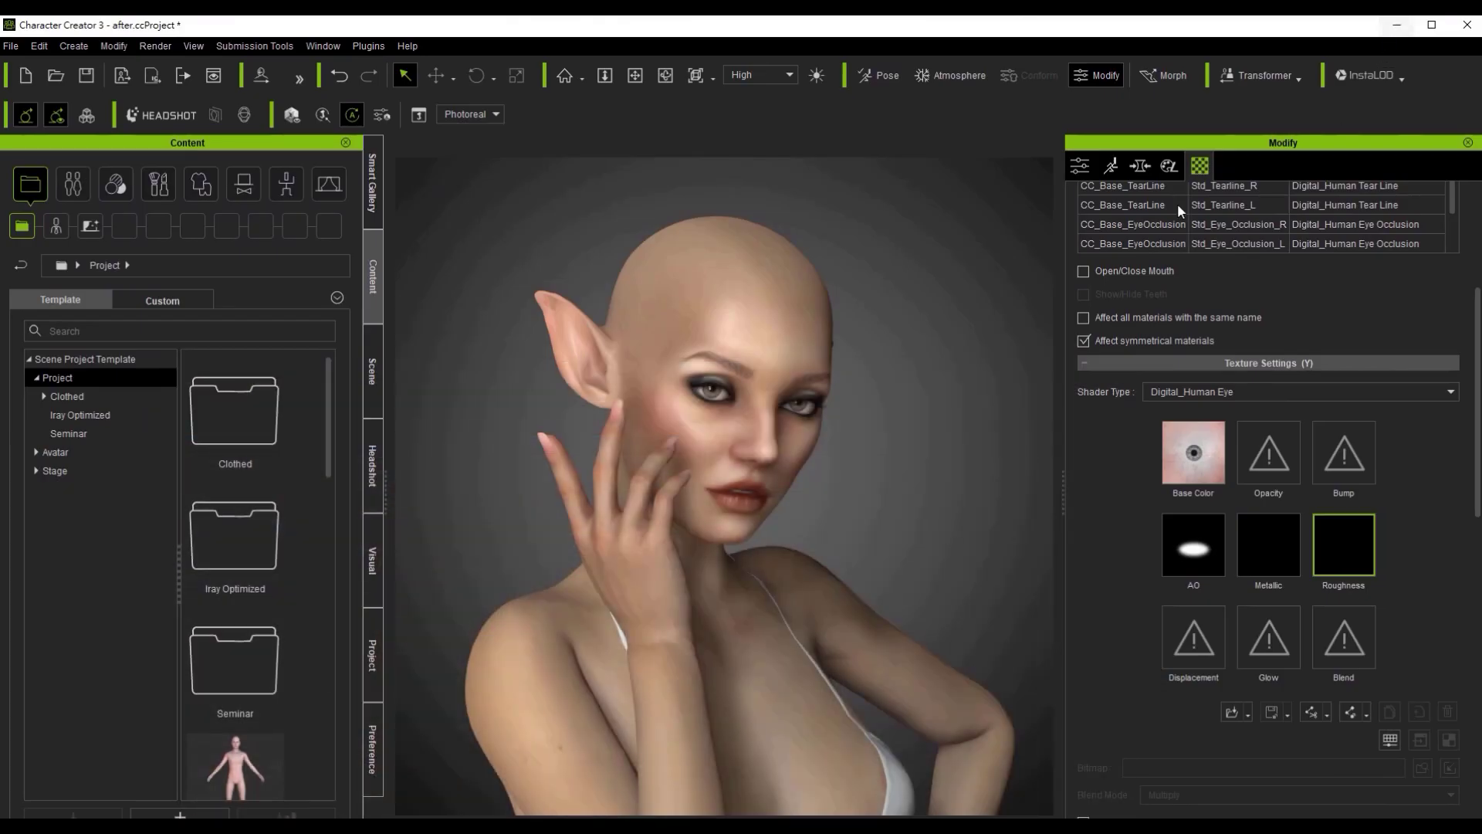
left_click(233, 186)
left_click(172, 301)
double_click(247, 411)
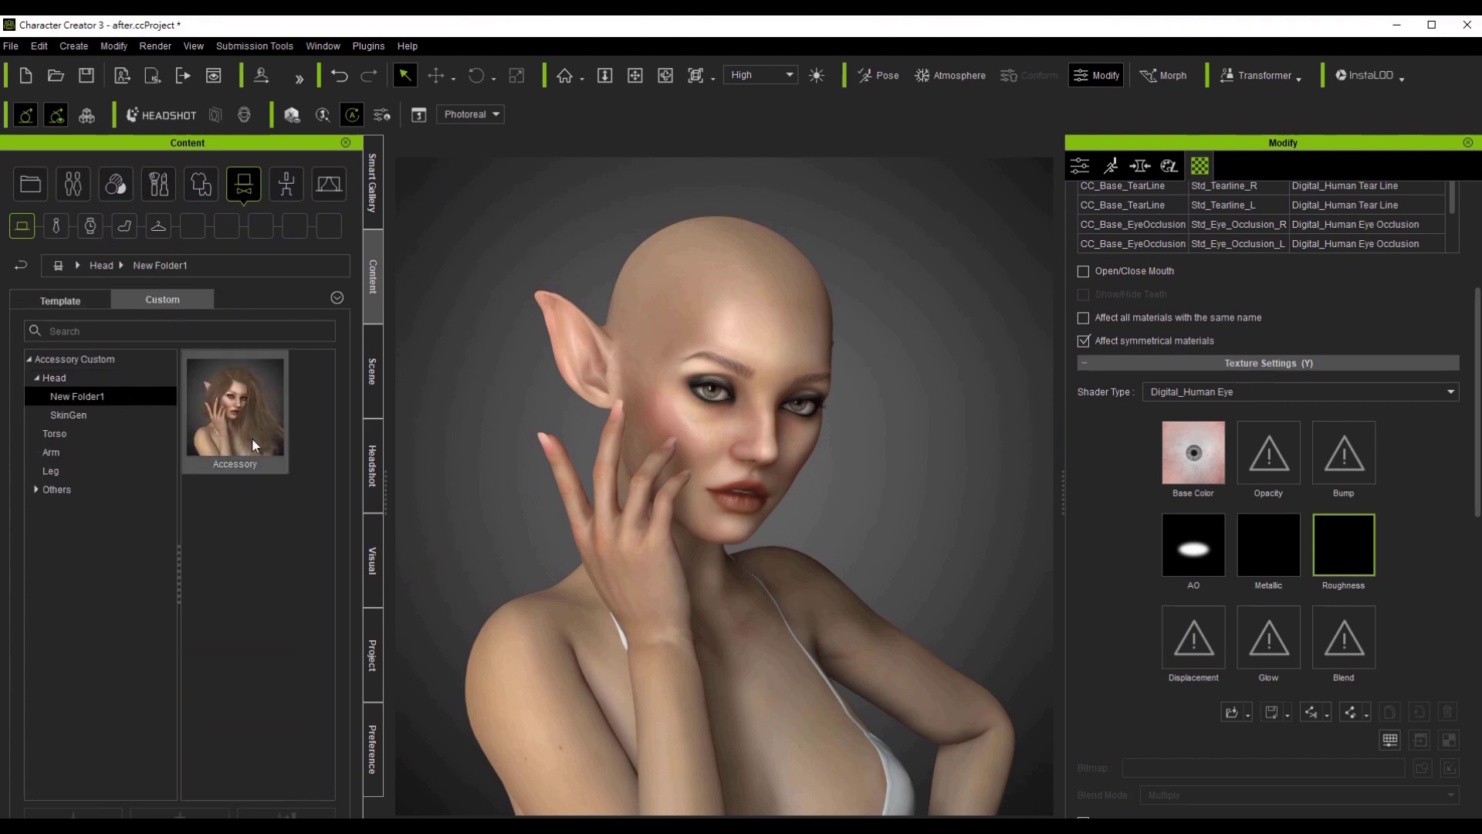
double_click(238, 423)
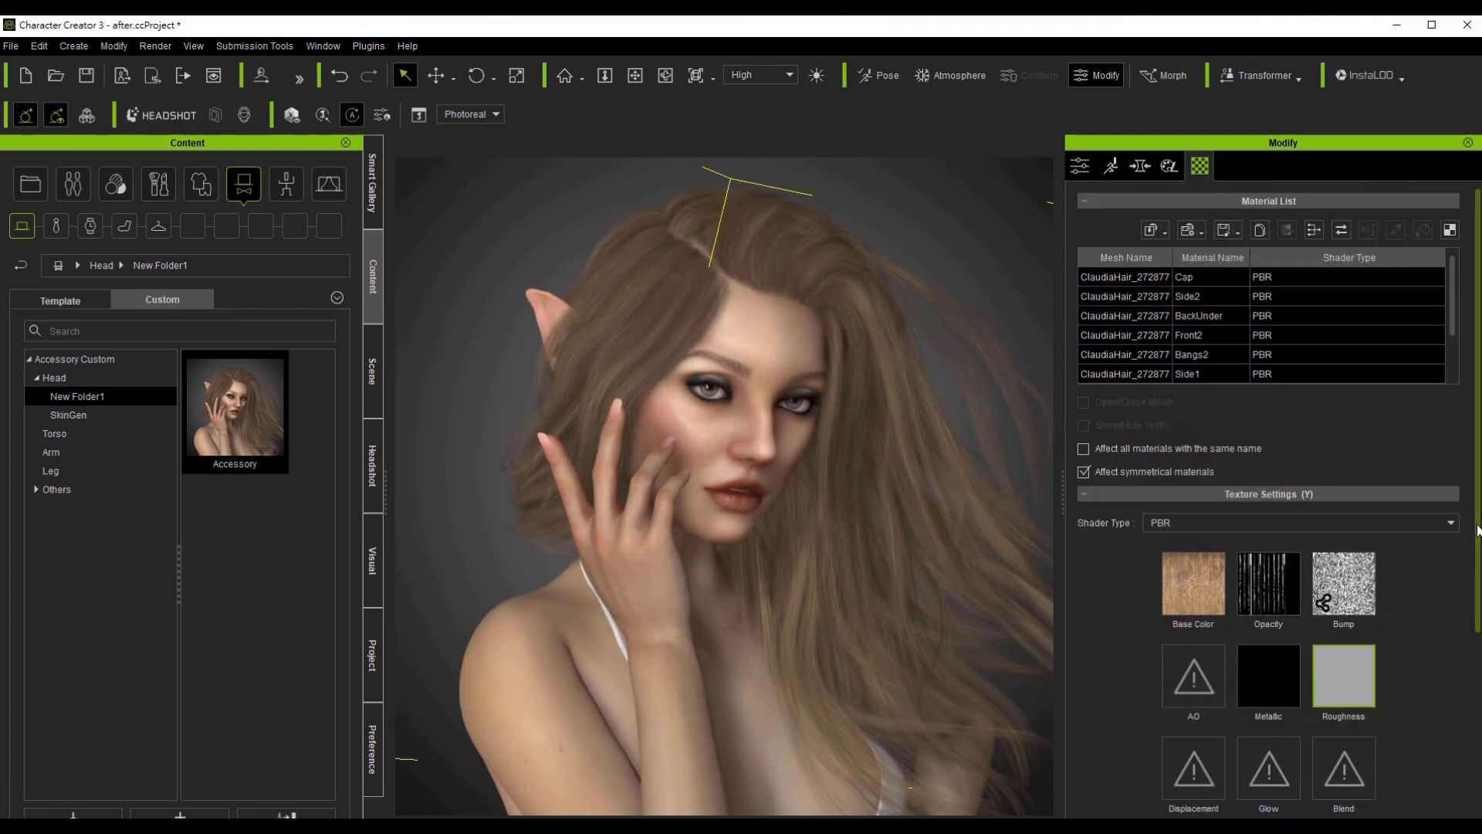
Step: Change the shader type of all Claudia hair materials to Digital_Human Hair
left_click(1441, 525)
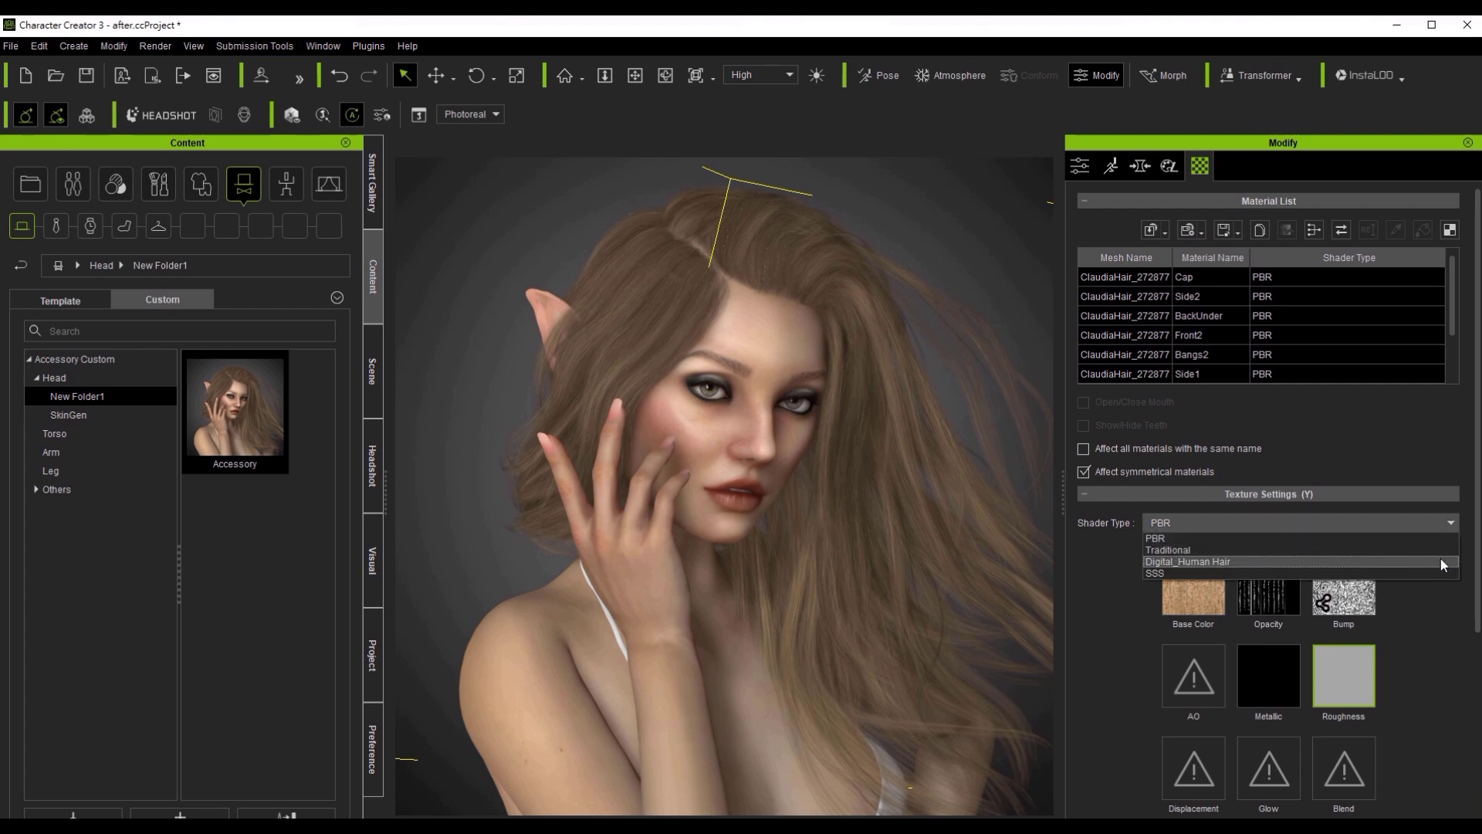
left_click(1440, 560)
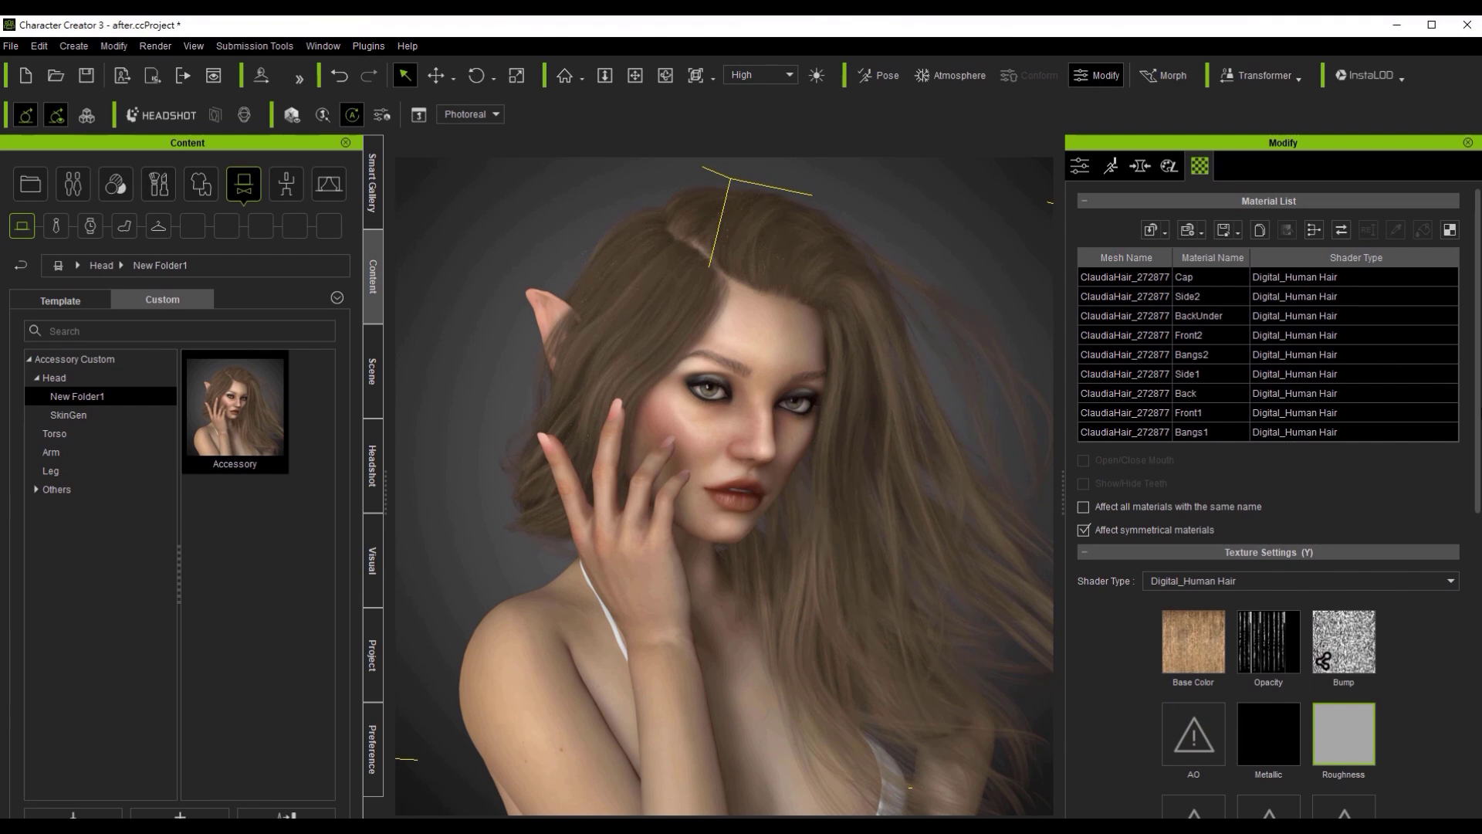
Step: Remove the default Hair Specular Mask Map texture from the hair's shader settings
left_click_drag(1480, 358, 1469, 704)
left_click(1287, 460)
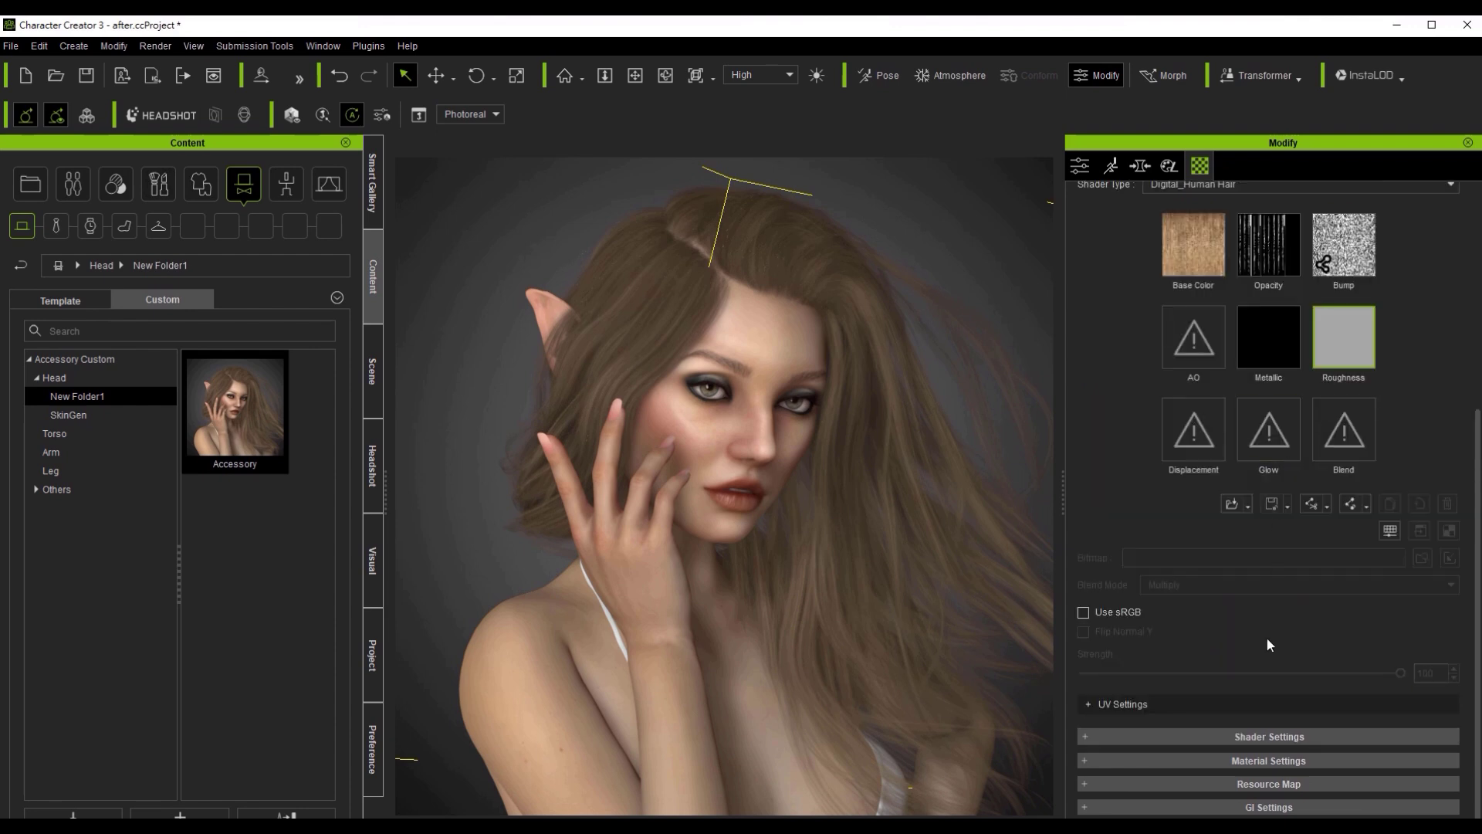
left_click(1287, 739)
scroll(1266, 772, "down", 4)
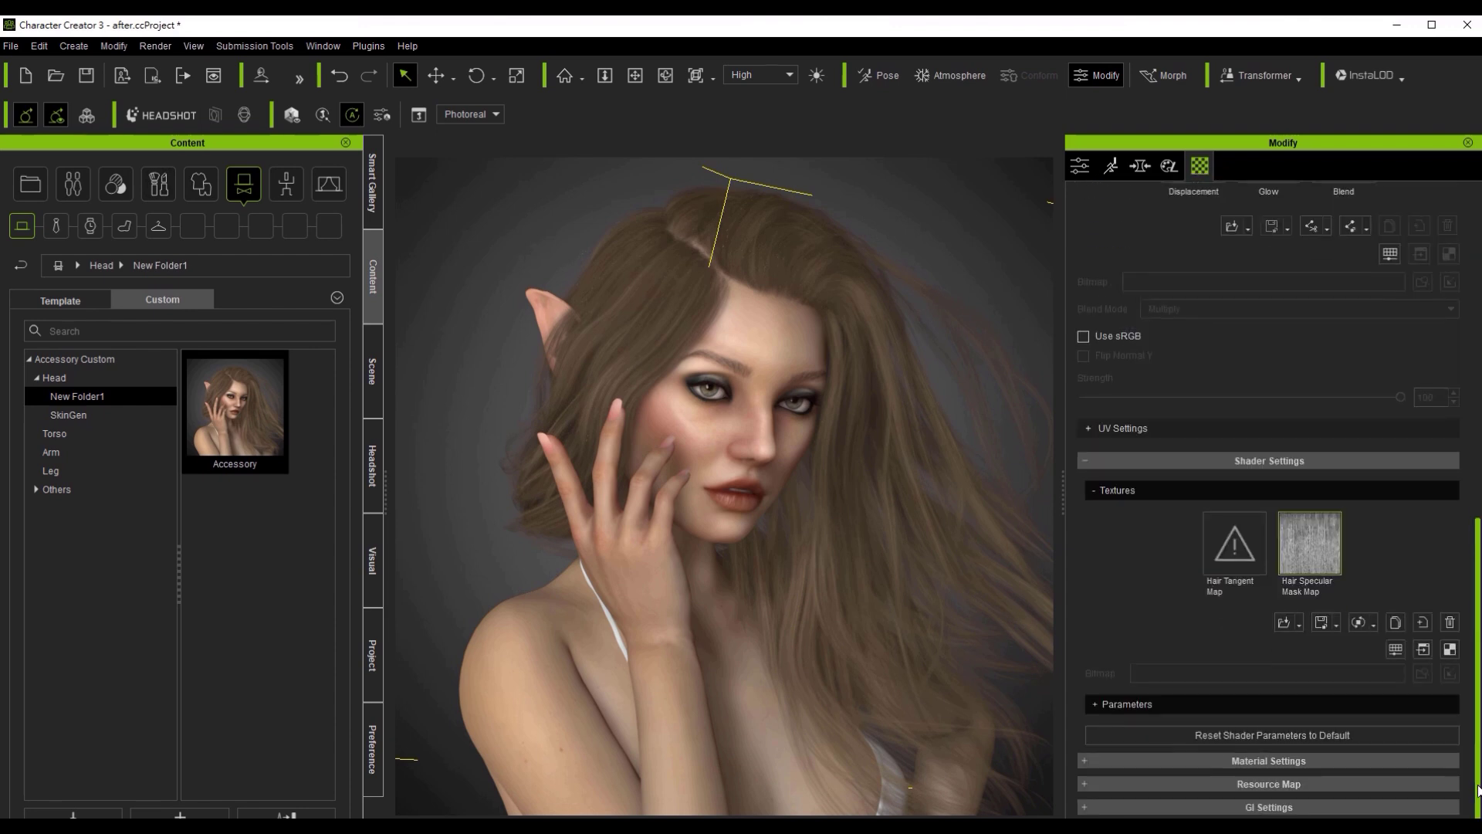
left_click(1243, 703)
scroll(1283, 677, "down", 4)
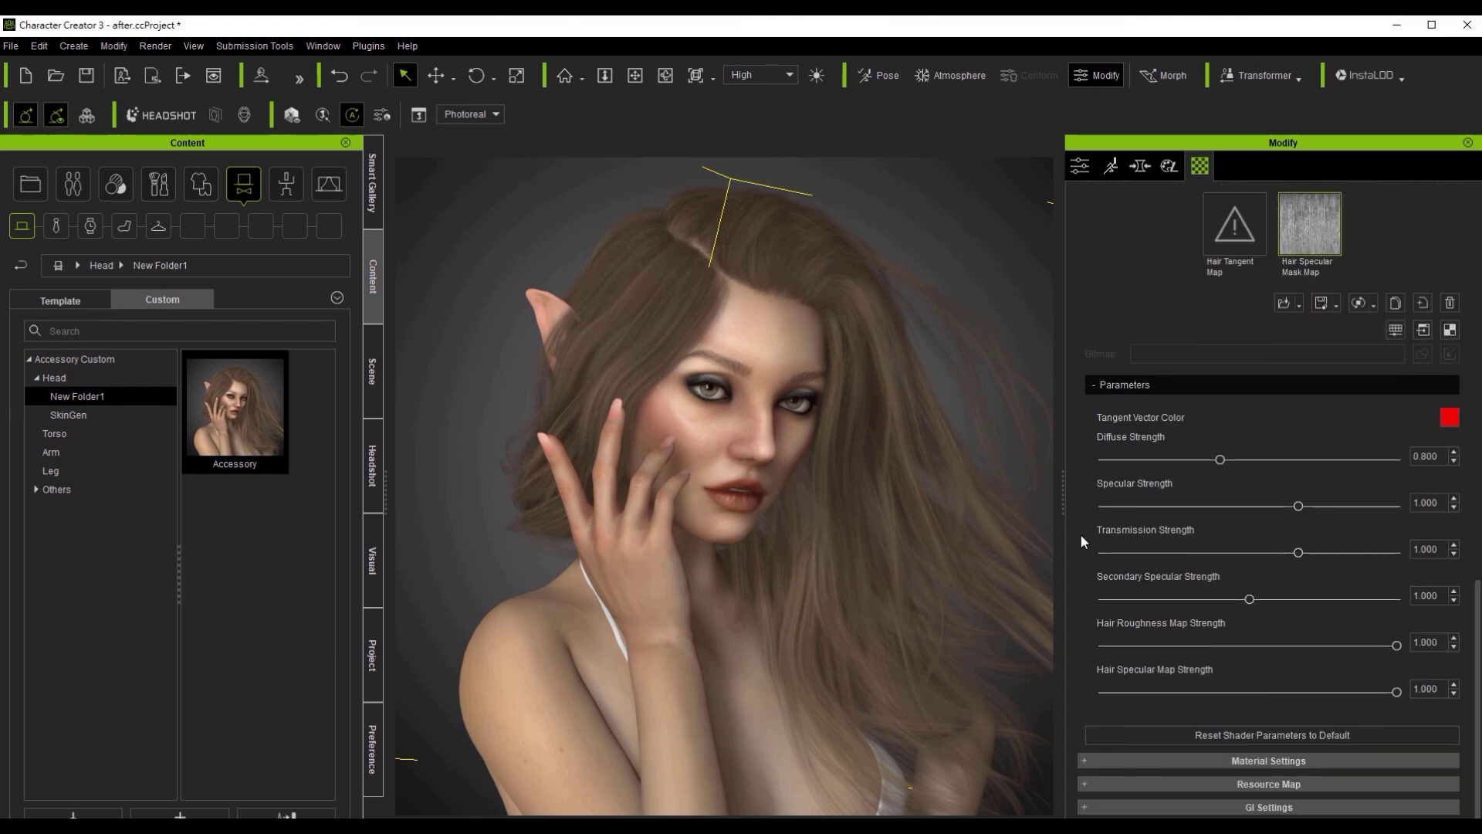
scroll(1451, 698, "up", 5)
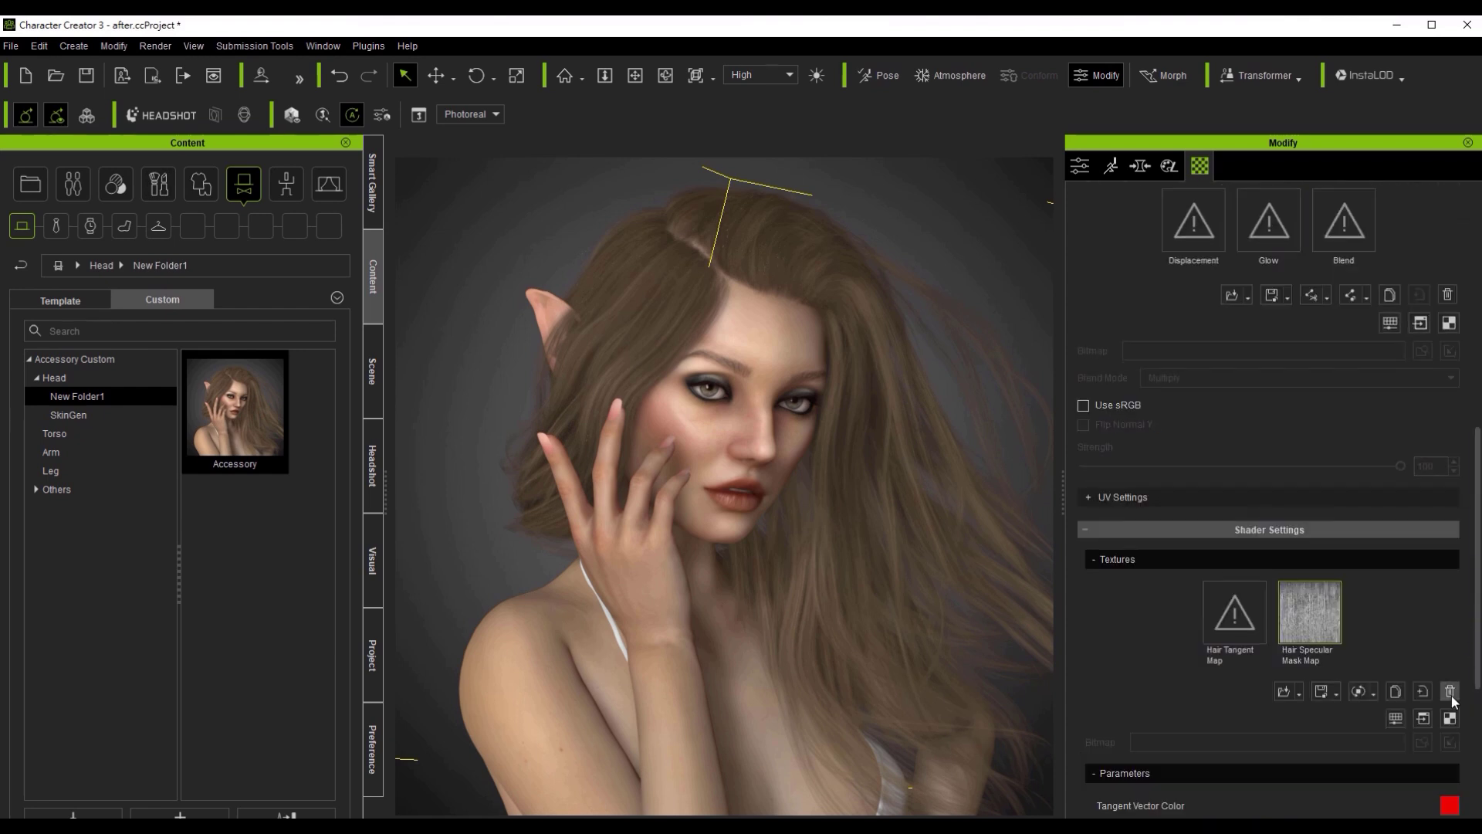
left_click(1449, 691)
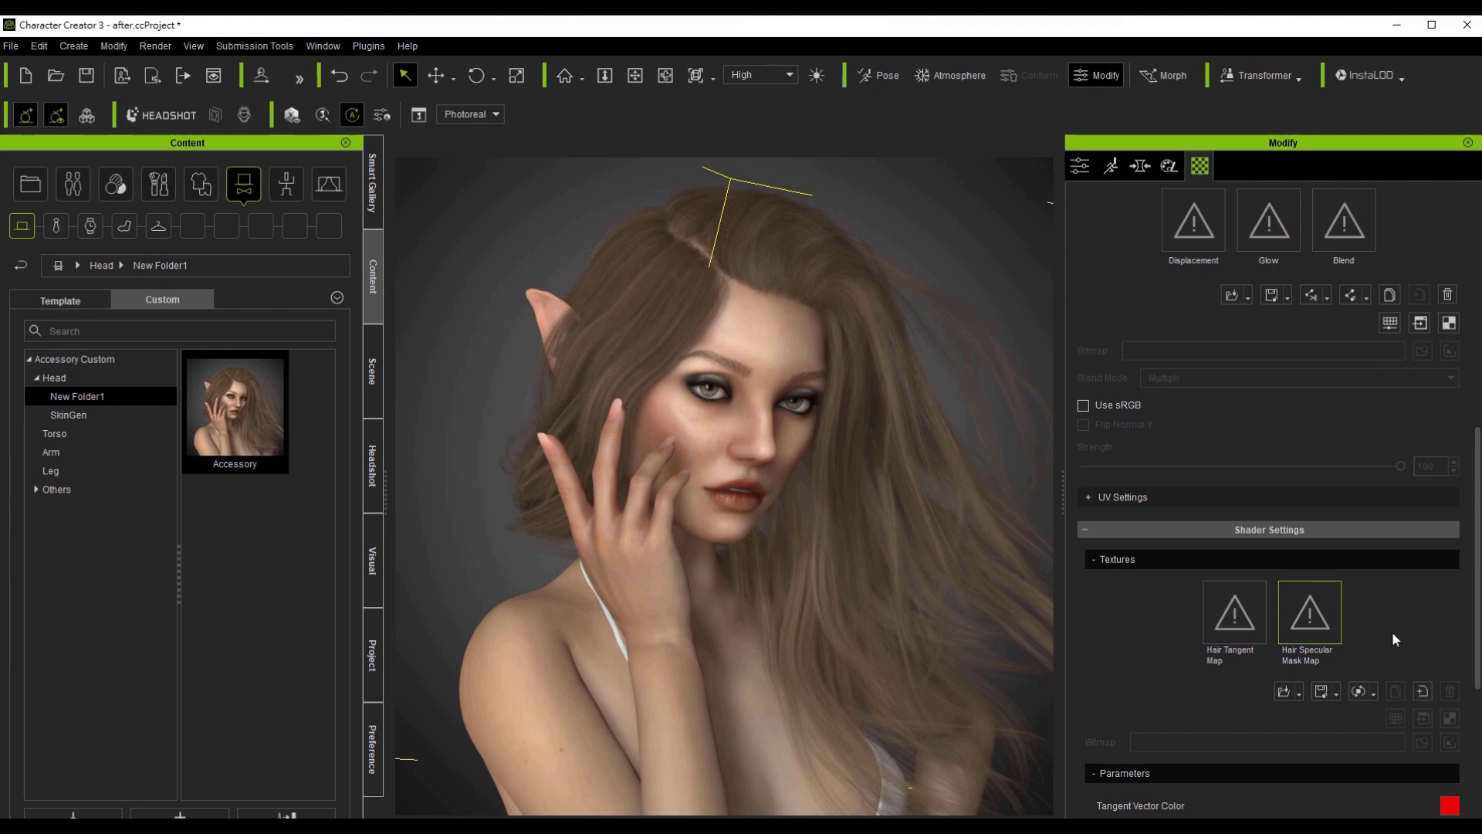
Step: Load the hair's brown color texture image into the empty Hair Specular Mask Map slot
scroll(1394, 639, "up", 3)
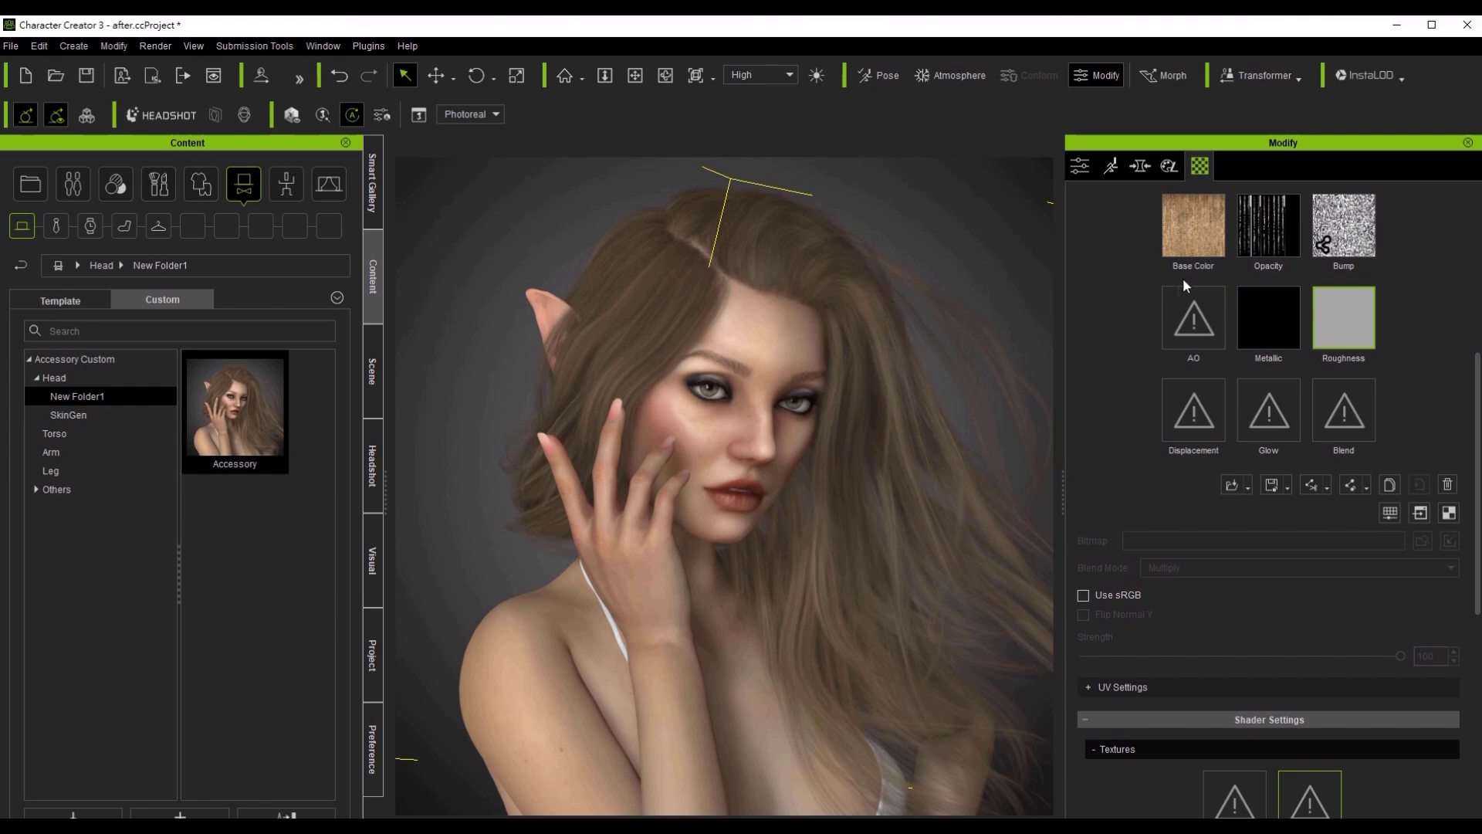
scroll(1098, 701, "down", 1)
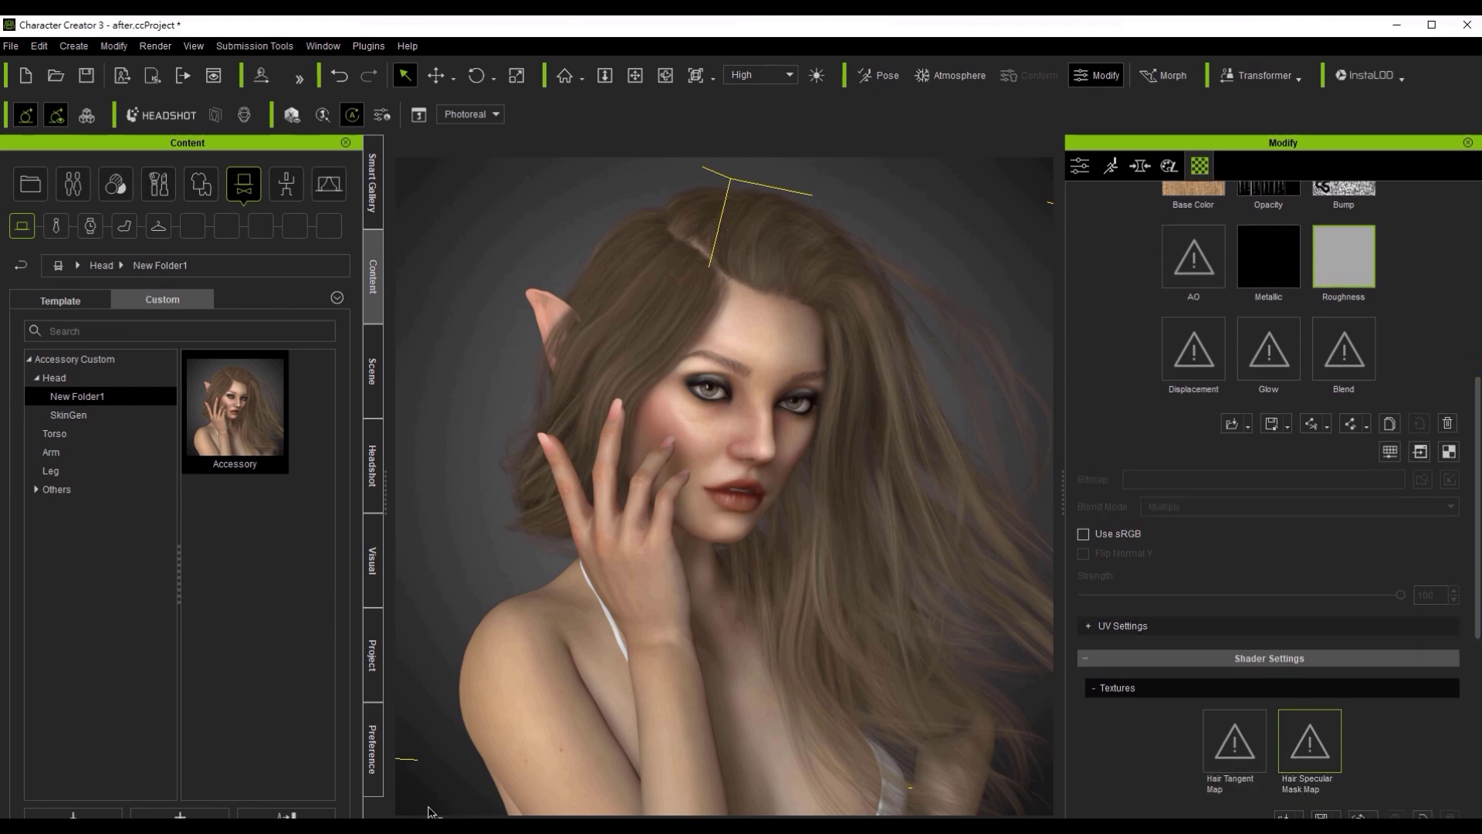
mouse_move(432, 814)
left_click(607, 805)
left_click_drag(148, 266, 1313, 762)
left_click(809, 423)
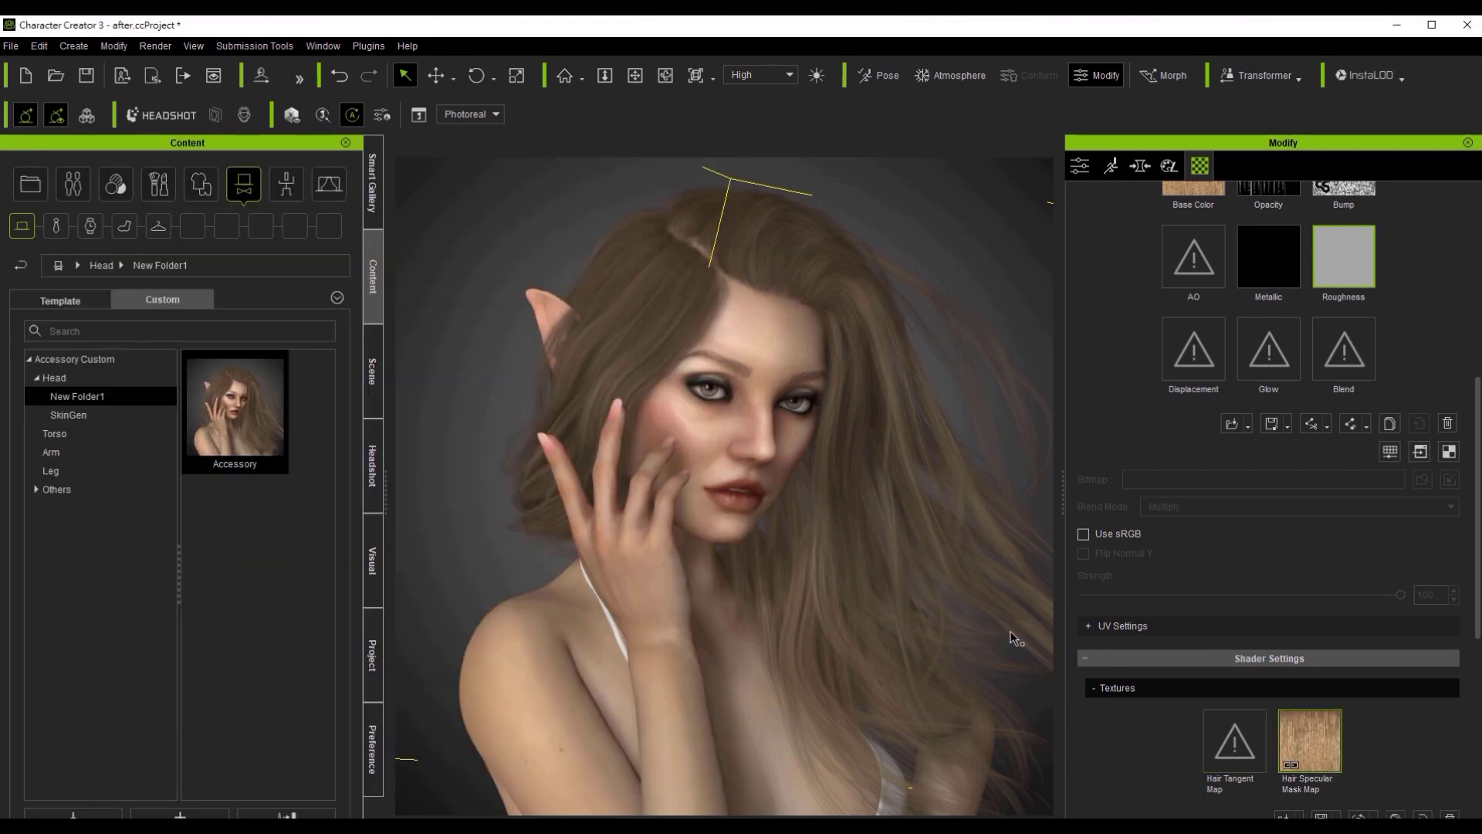
Step: Select all the hair materials from Cap to Bangs1 and copy their Base Color texture into the Metallic channel
scroll(1449, 678, "down", 1)
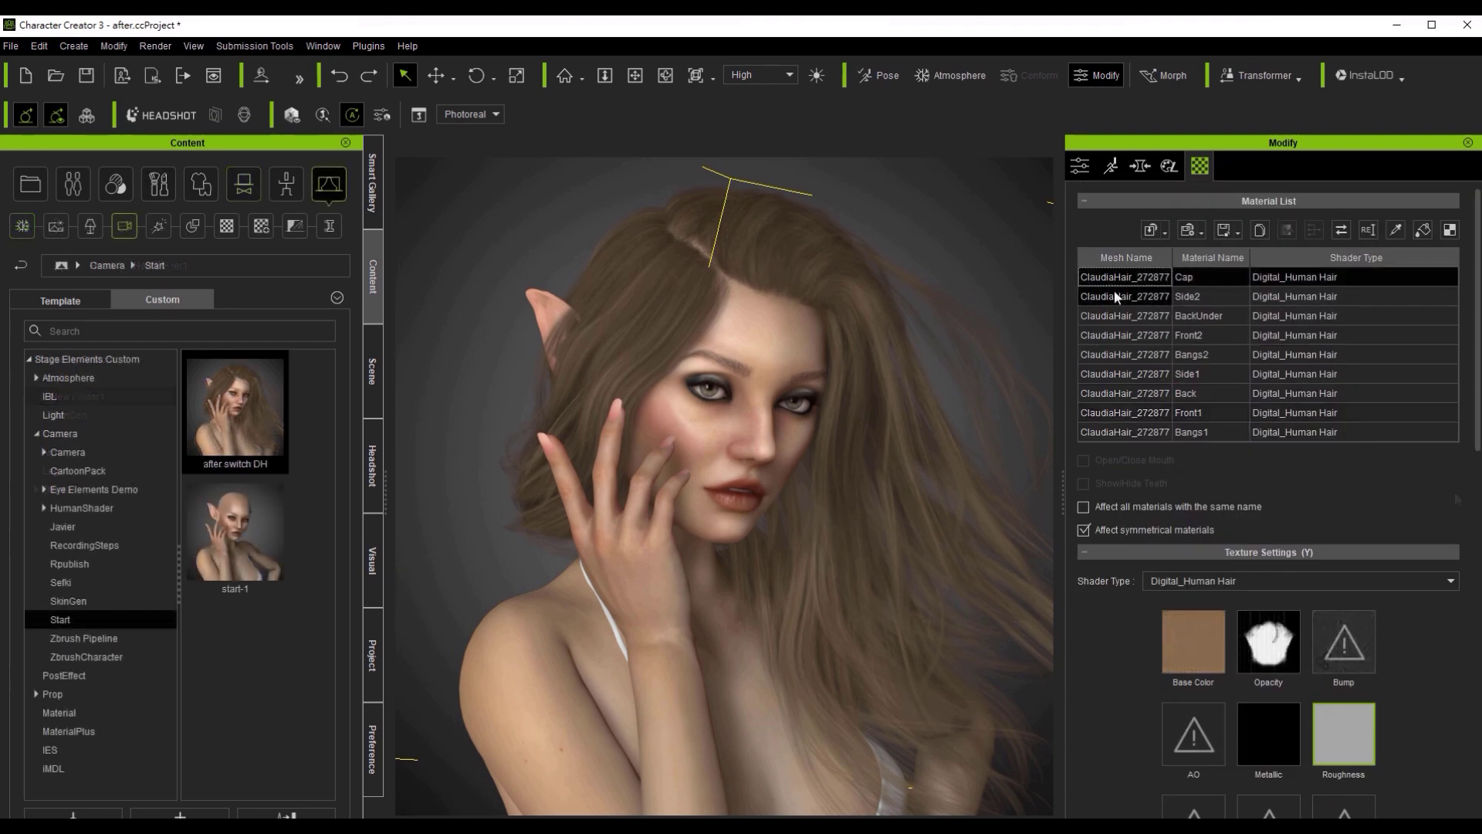
left_click(1139, 431, "shift")
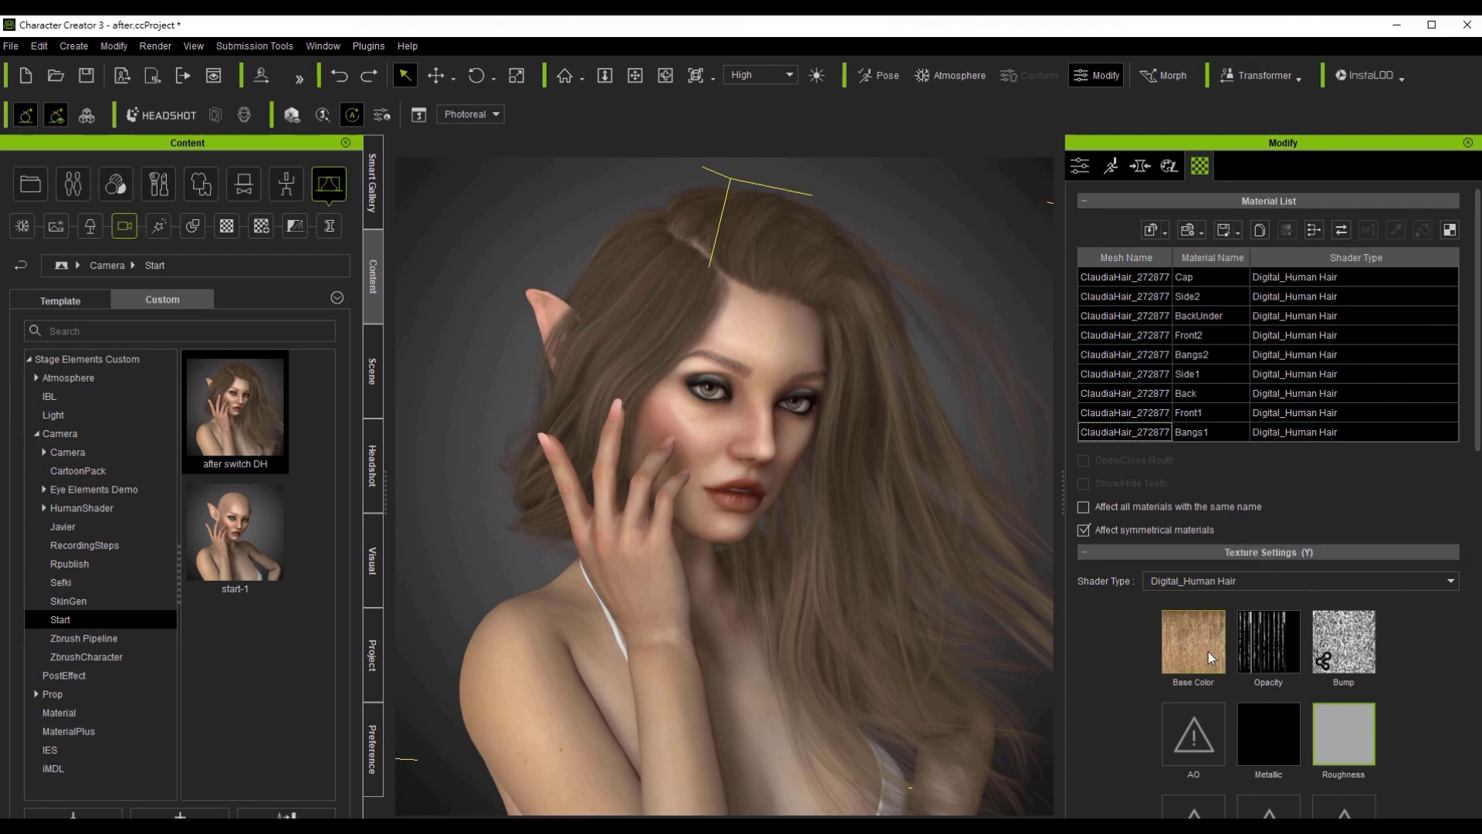
left_click_drag(1192, 642, 1266, 734)
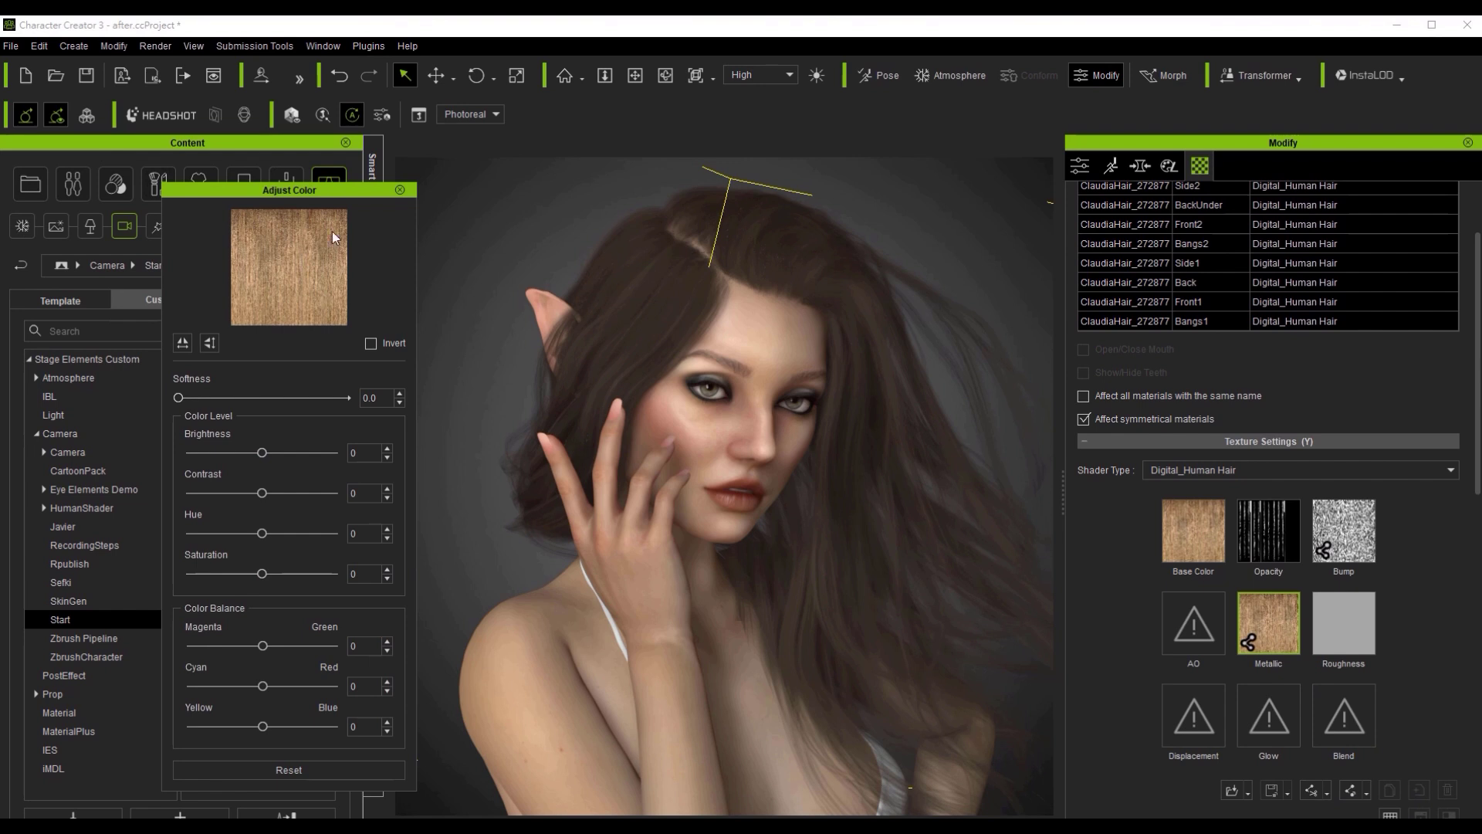
Step: Adjust the Metallic texture's color to saturation -100, contrast 15 and brightness about -28
left_click_drag(261, 573, 210, 575)
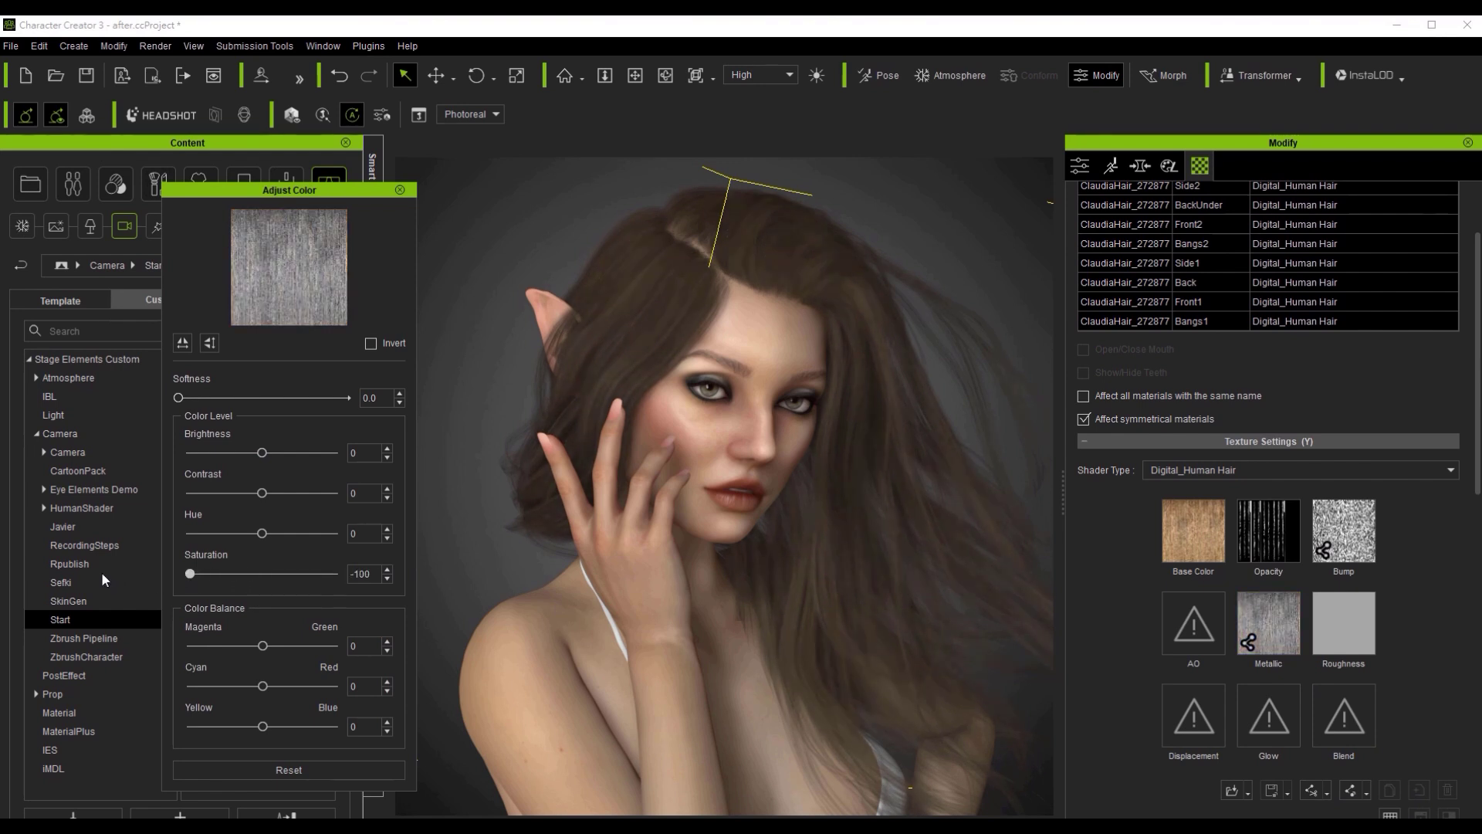
left_click_drag(262, 492, 265, 494)
left_click_drag(268, 494, 278, 495)
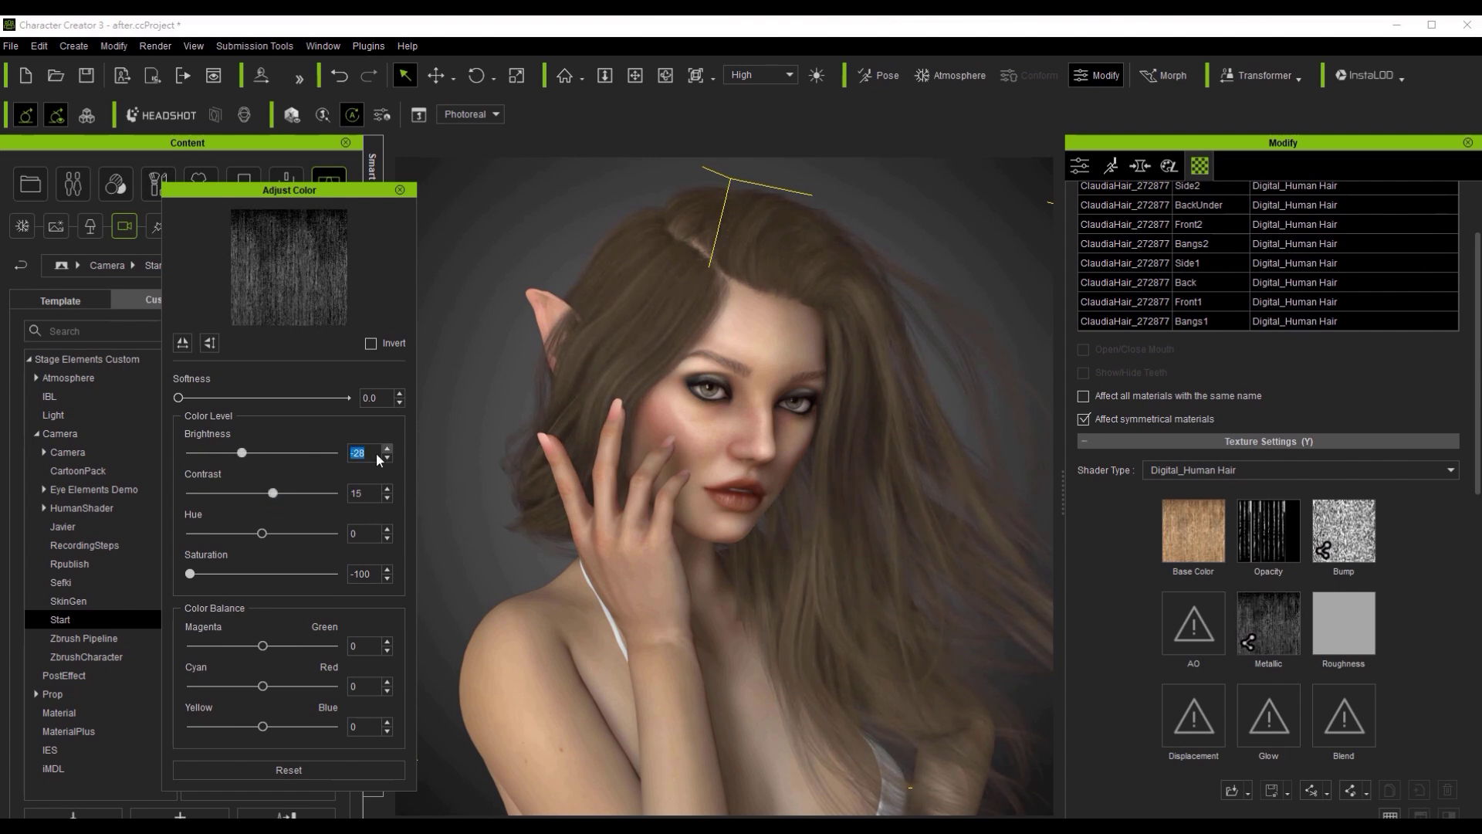
left_click(386, 457)
left_click(400, 191)
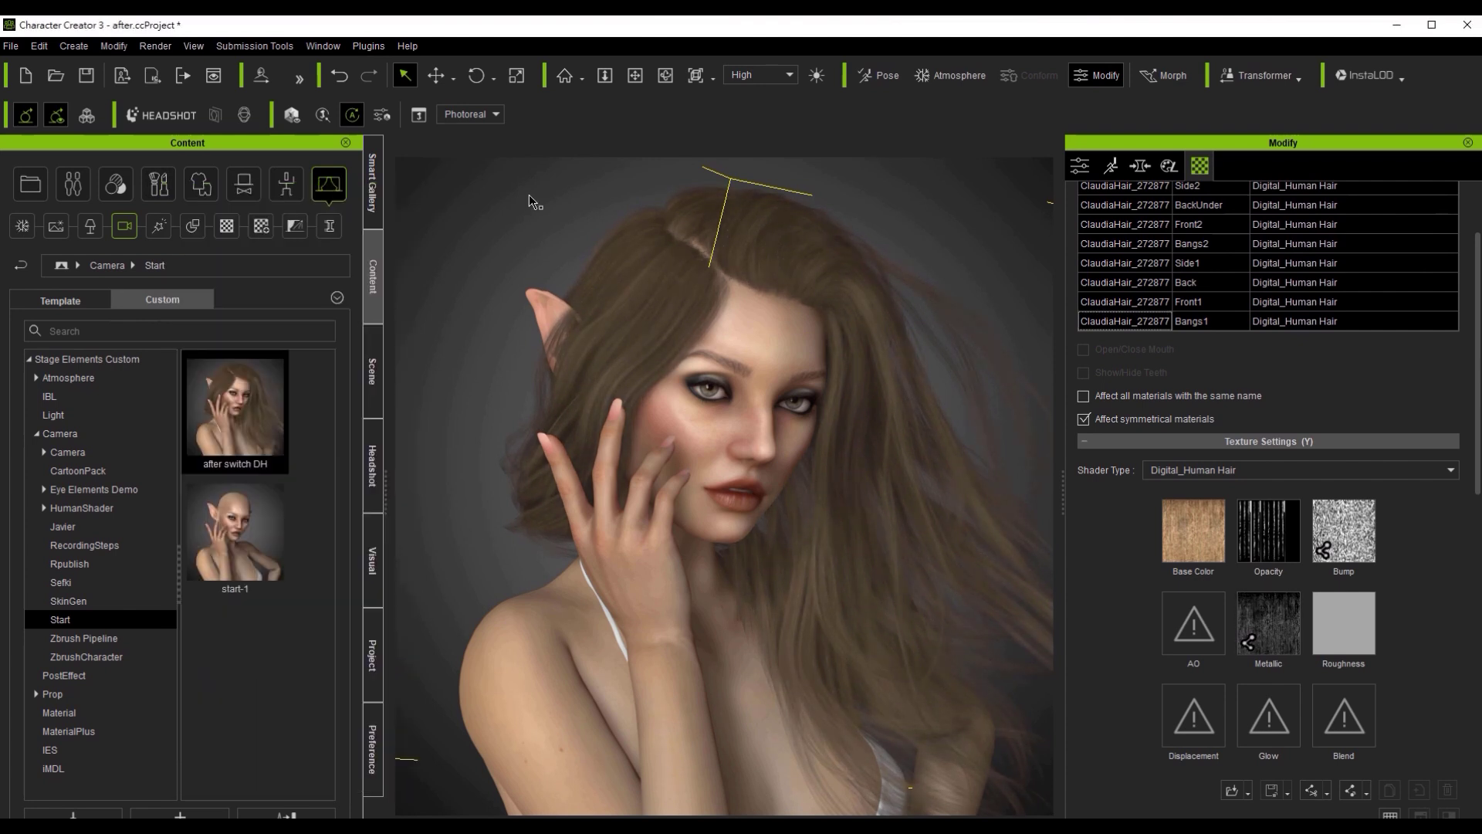
Step: Copy the Metallic texture into the Roughness channel and set the copy's brightness to 23
left_click(1276, 630)
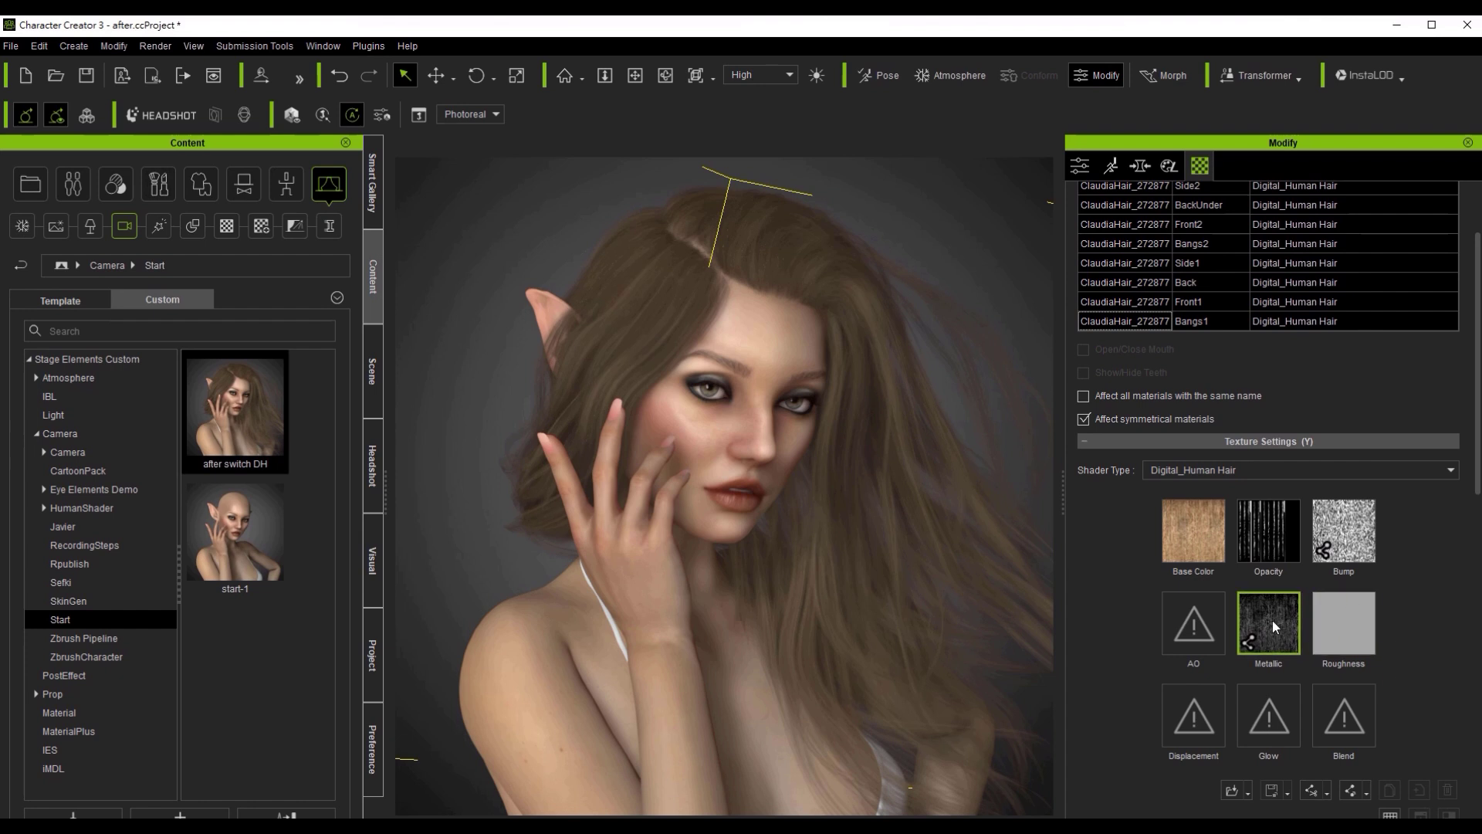
left_click_drag(1271, 627, 1342, 630)
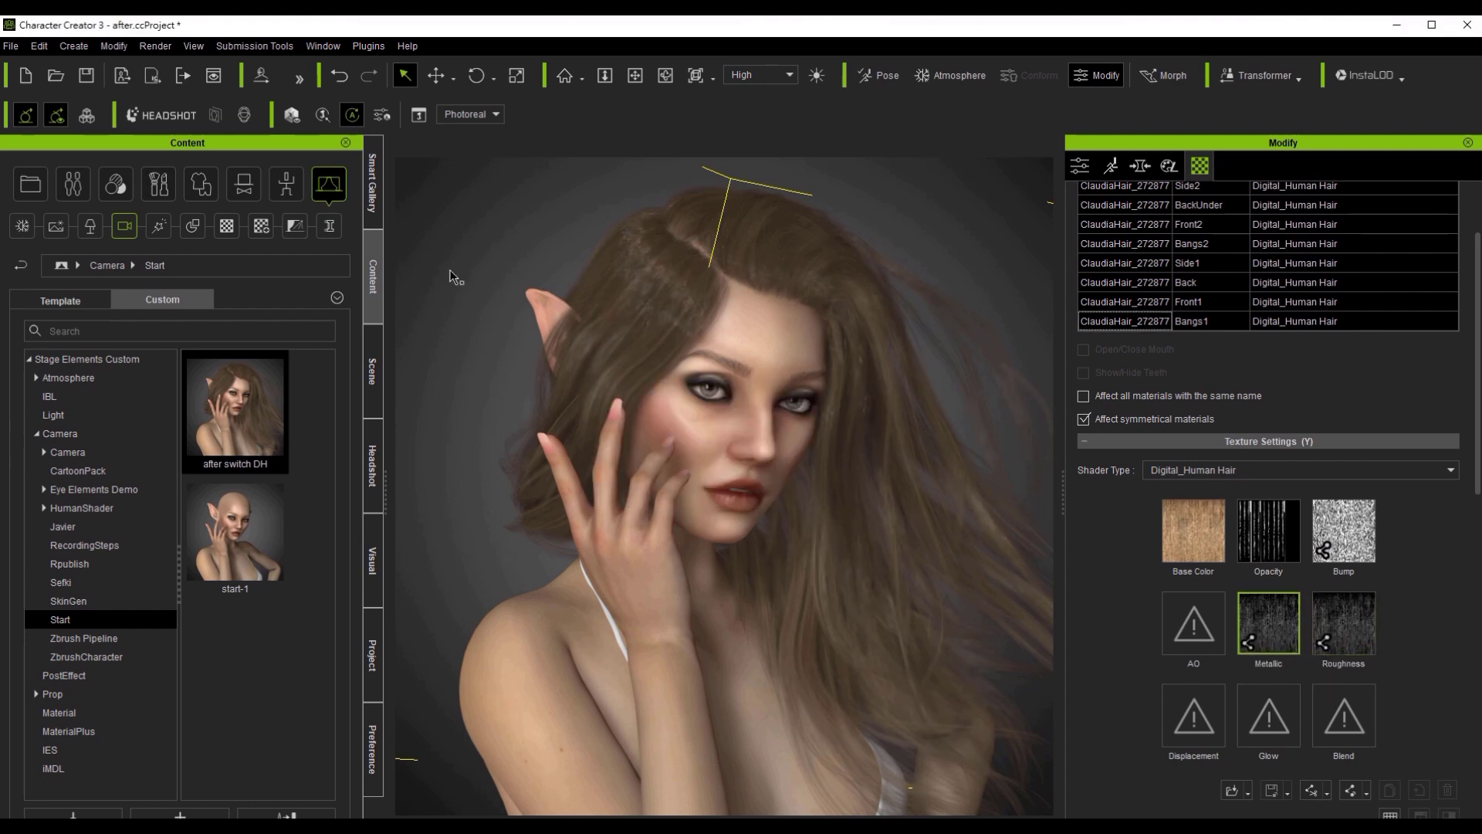
left_click(1343, 622)
left_click(1389, 813)
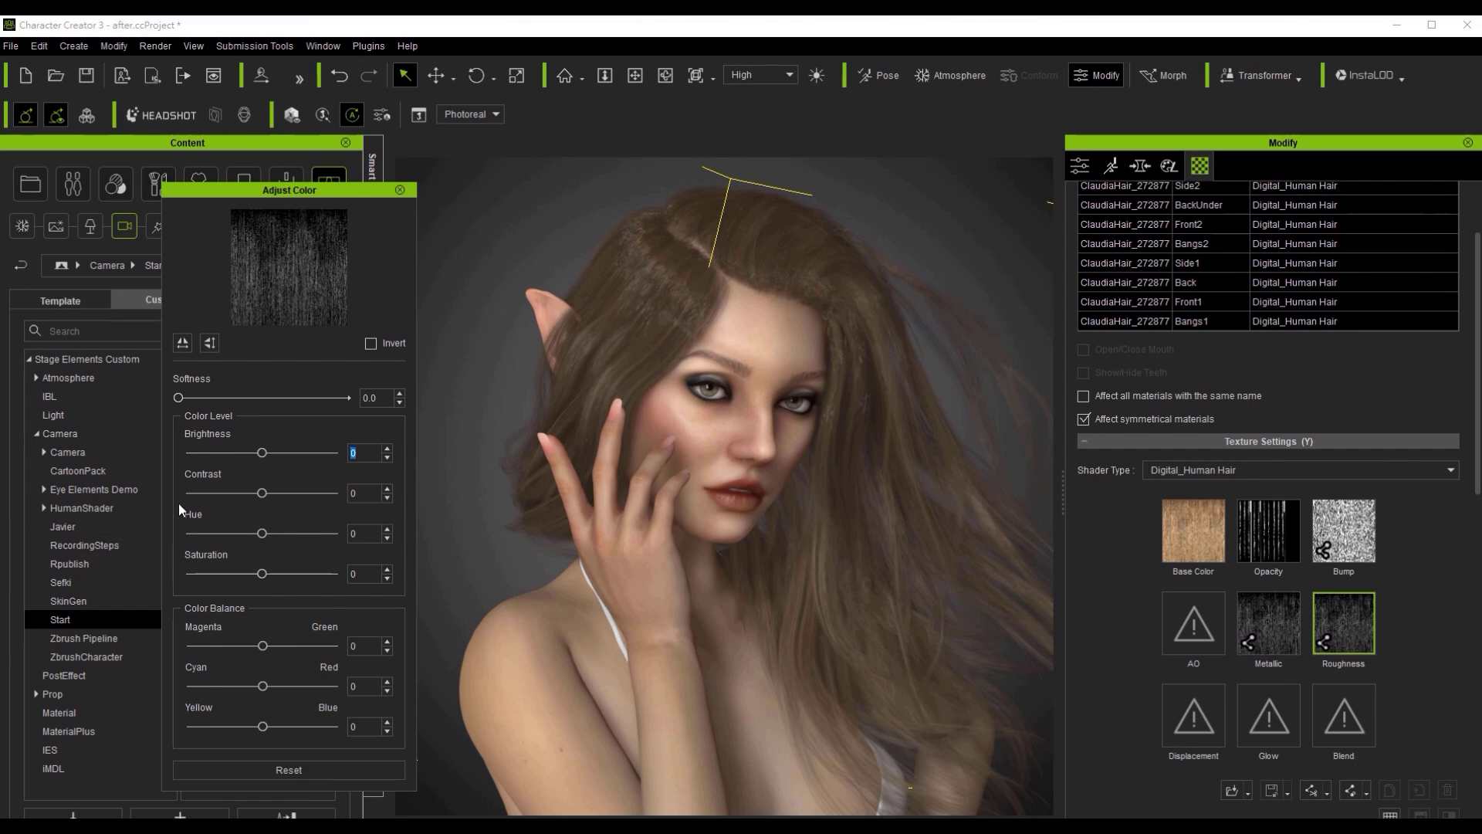
left_click_drag(261, 454, 276, 458)
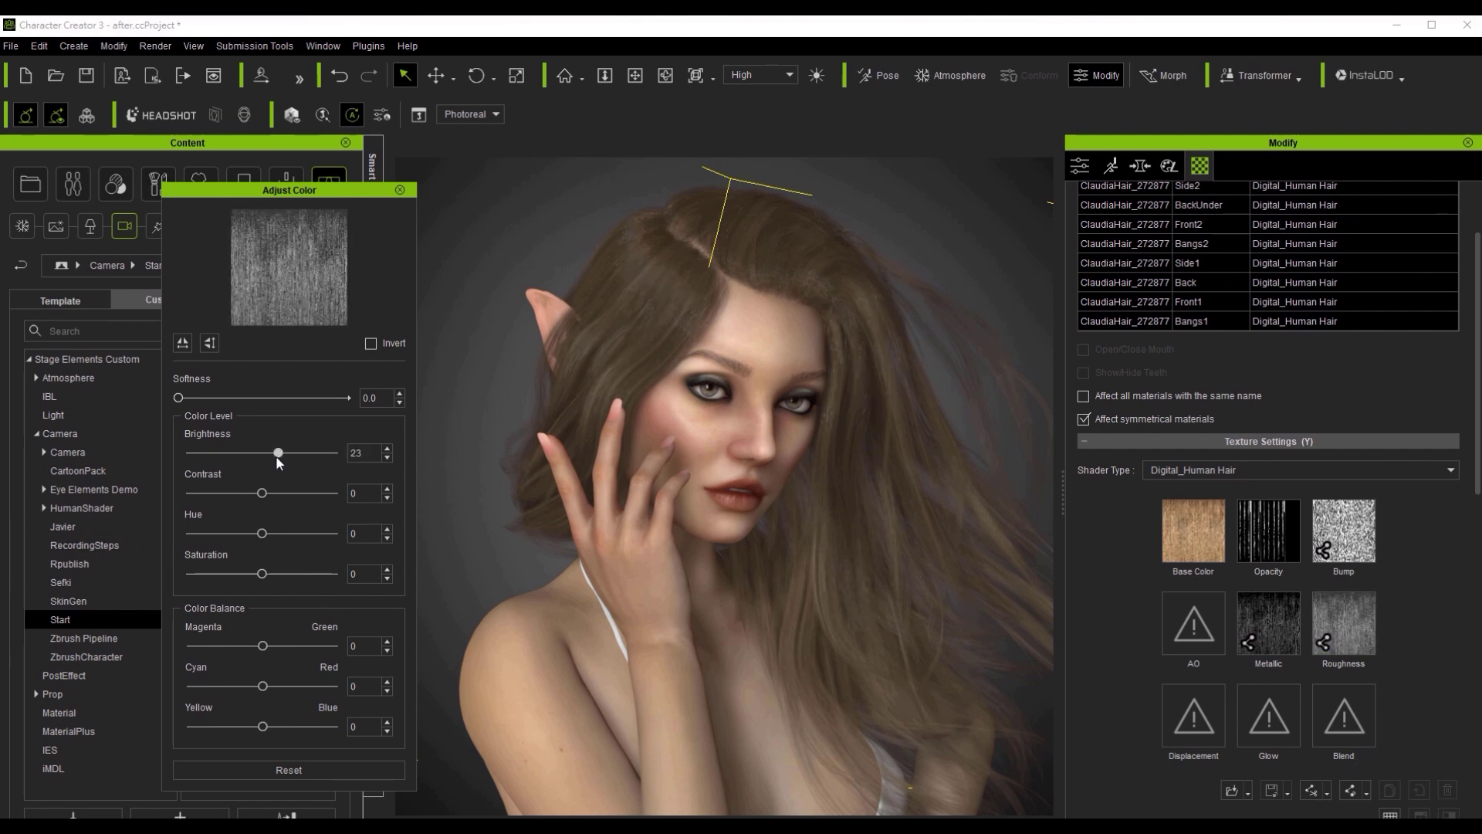
left_click(400, 190)
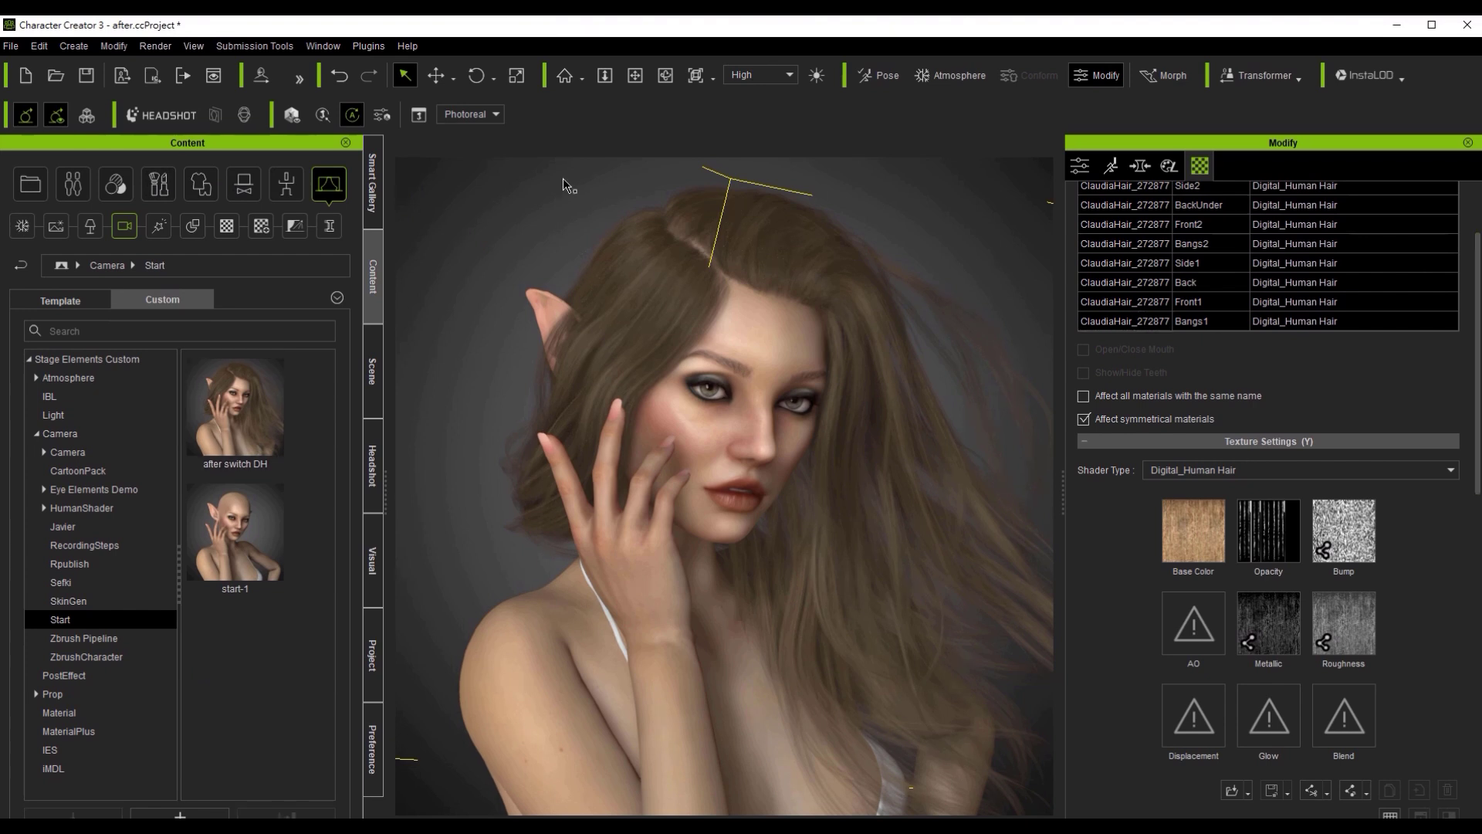
Step: Set the hair shader's Diffuse Strength to 1.218 and Specular Strength to about 1.093
left_click_drag(1475, 362, 1467, 687)
left_click_drag(1220, 479, 1266, 529)
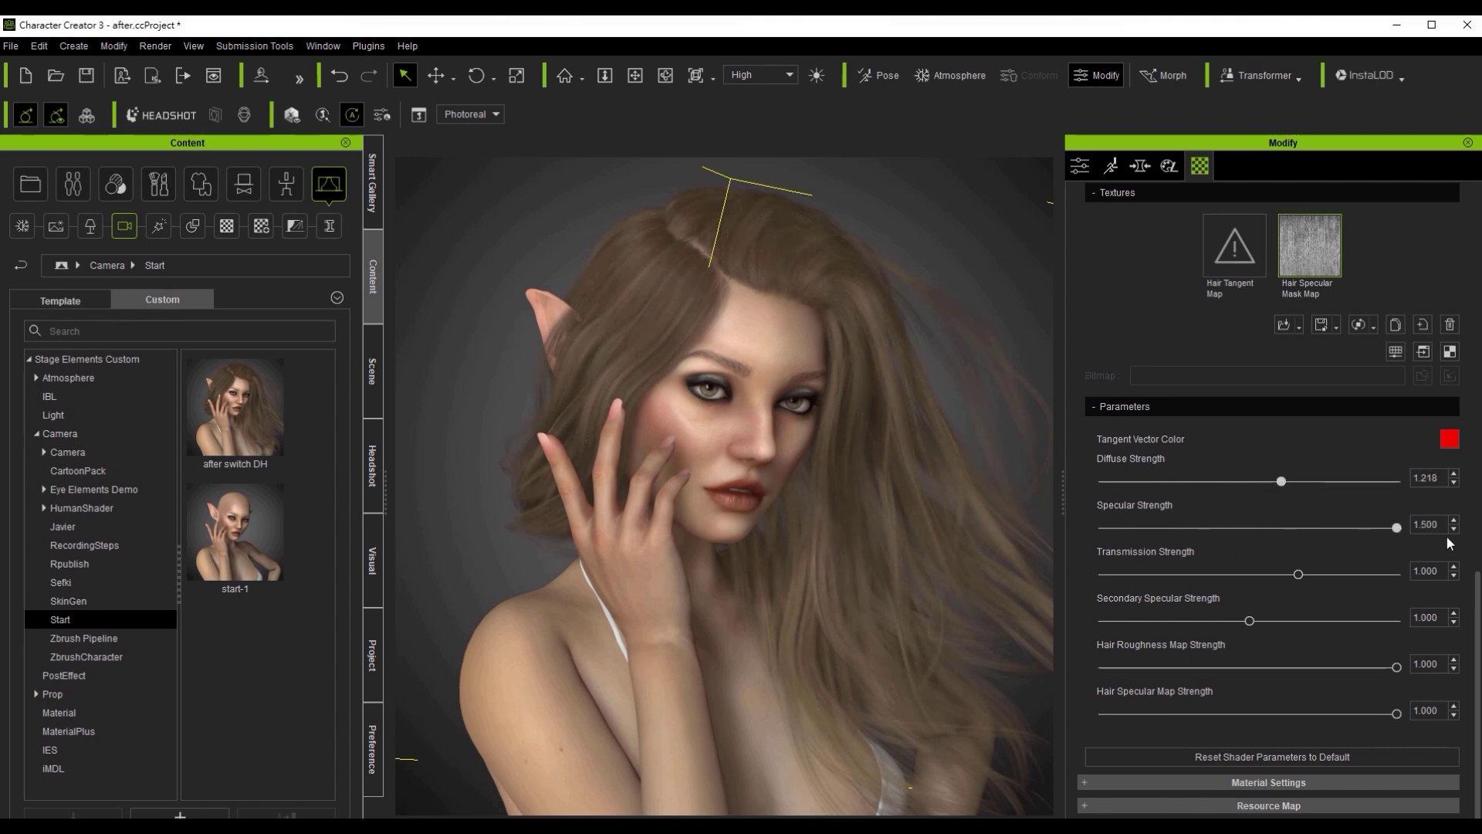
left_click_drag(1447, 539, 1087, 546)
Step: Set the hair's Transmission Strength to about 1.097, Secondary Specular Strength 1.324, Hair Roughness Map Strength 0.8 and Hair Specular Map Strength 0.6
left_click_drag(1233, 574, 1320, 576)
left_click_drag(1160, 674, 1249, 667)
left_click_drag(1316, 715, 1073, 743)
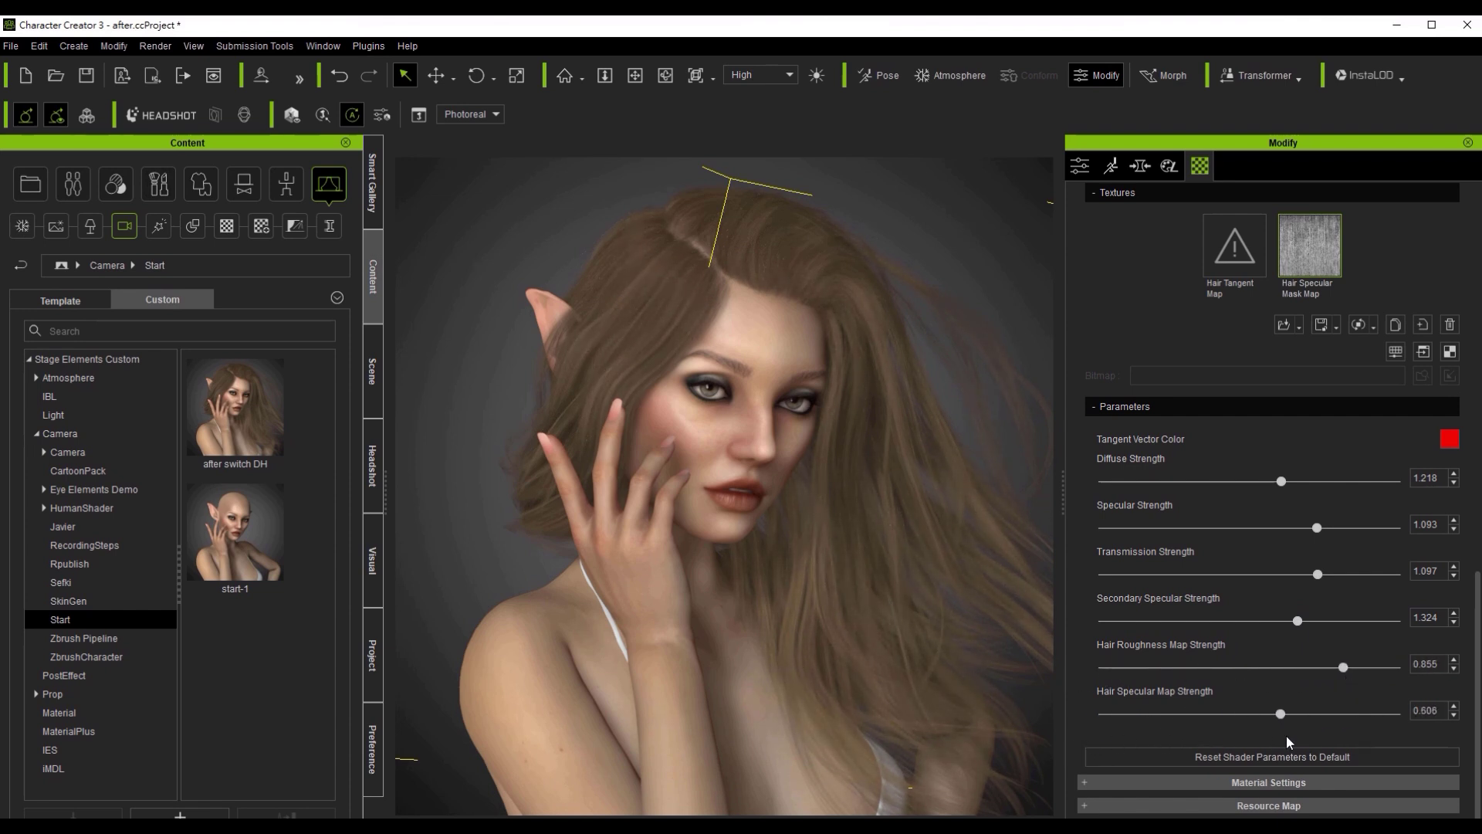